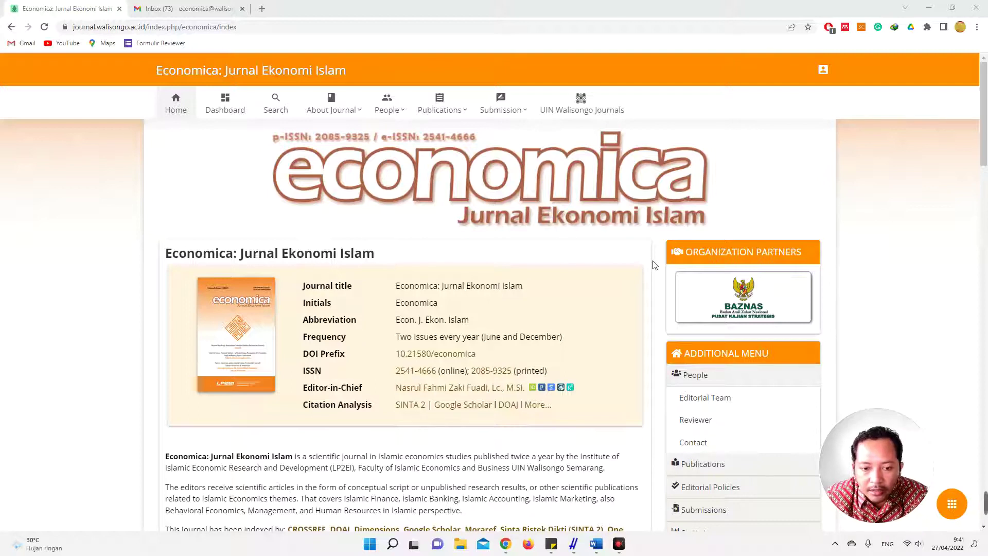
Look through the journal's home page, from the journal details to the current issue and statistics
scroll(655, 265, down, 1)
scroll(654, 265, down, 4)
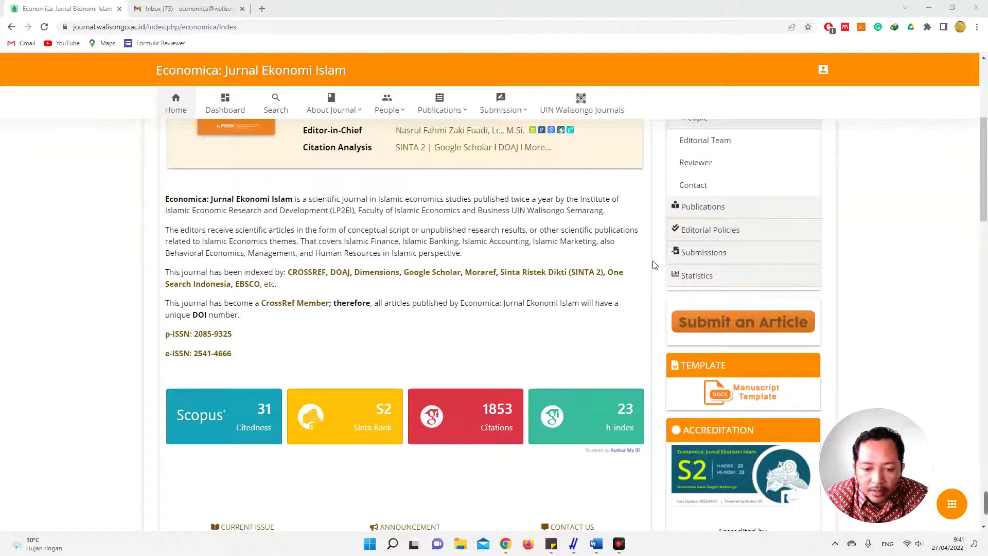
scroll(654, 265, down, 7)
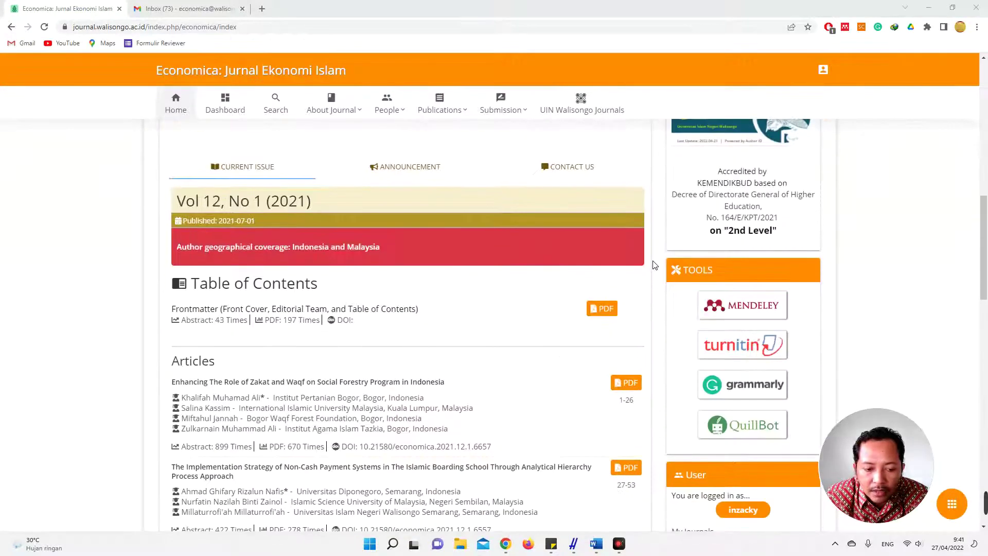
scroll(654, 265, down, 10)
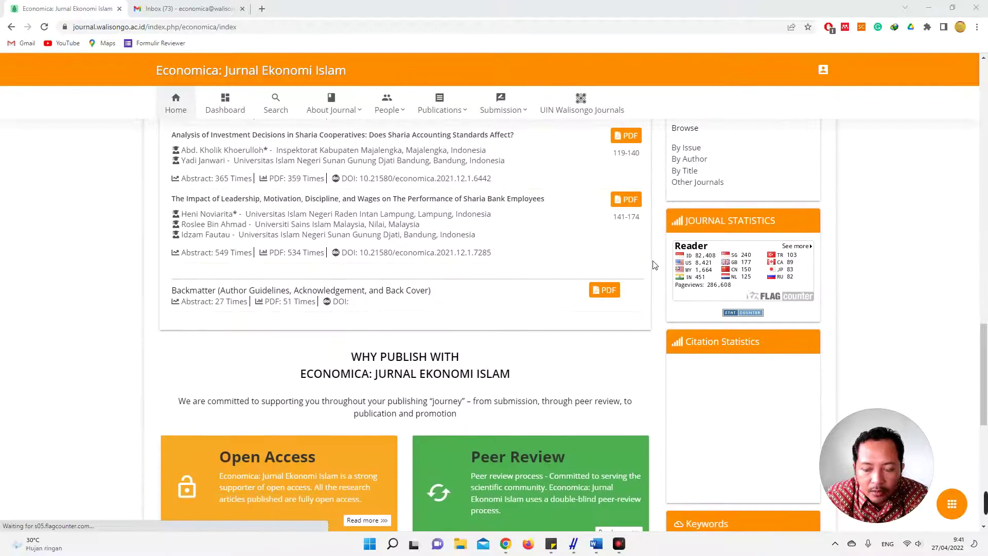
scroll(654, 265, up, 1)
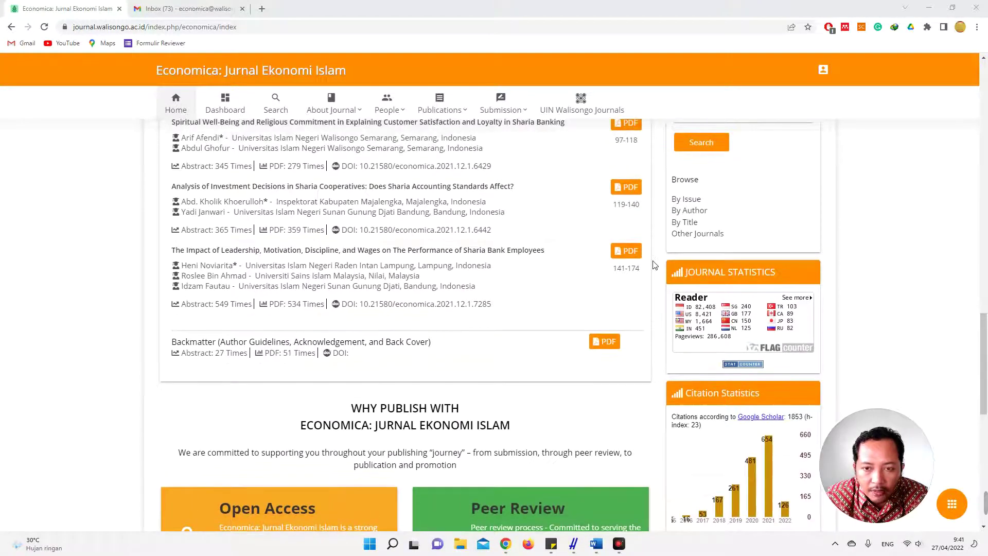
scroll(654, 265, up, 15)
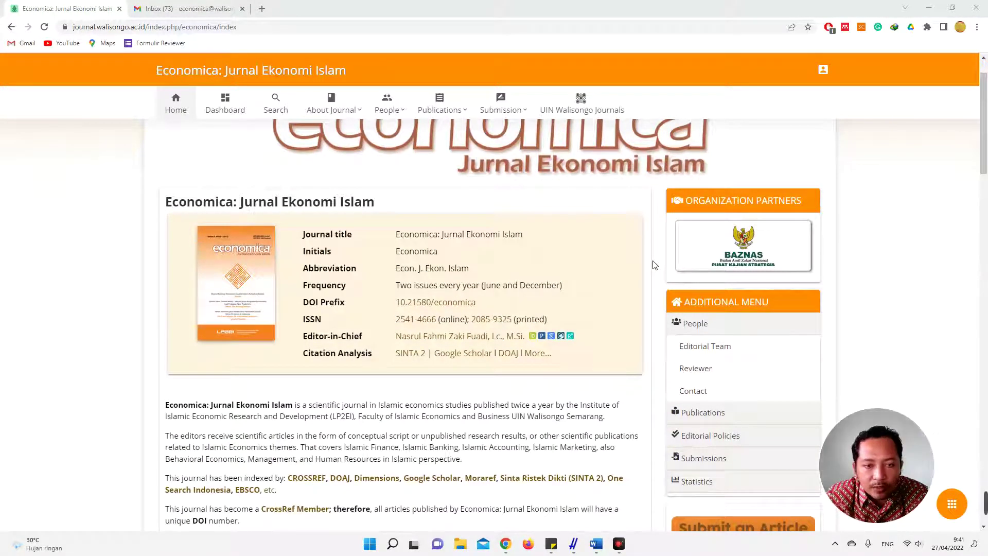
scroll(654, 265, up, 1)
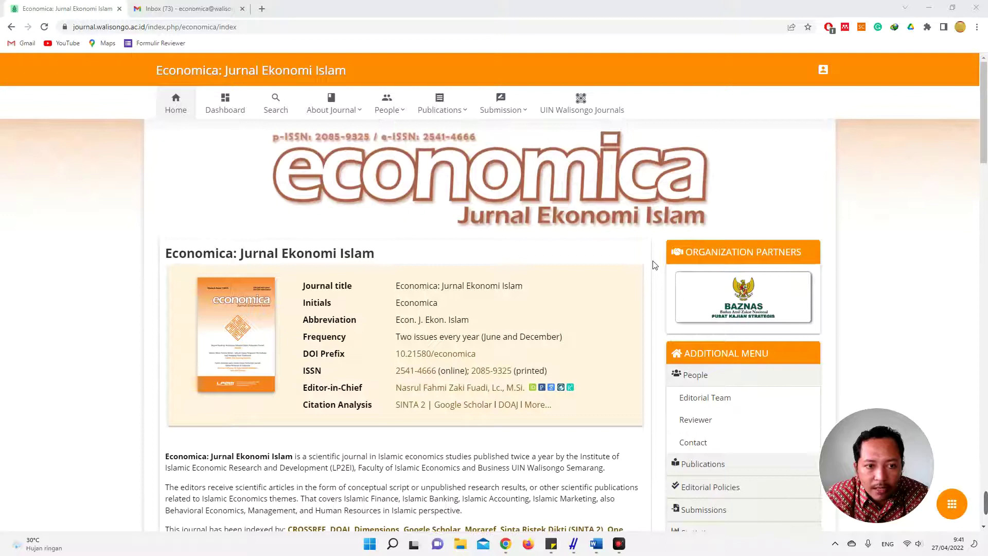
Open the unassigned submission "Halal LifeStyle Based on Value Creation" from the editor's dashboard
click(237, 110)
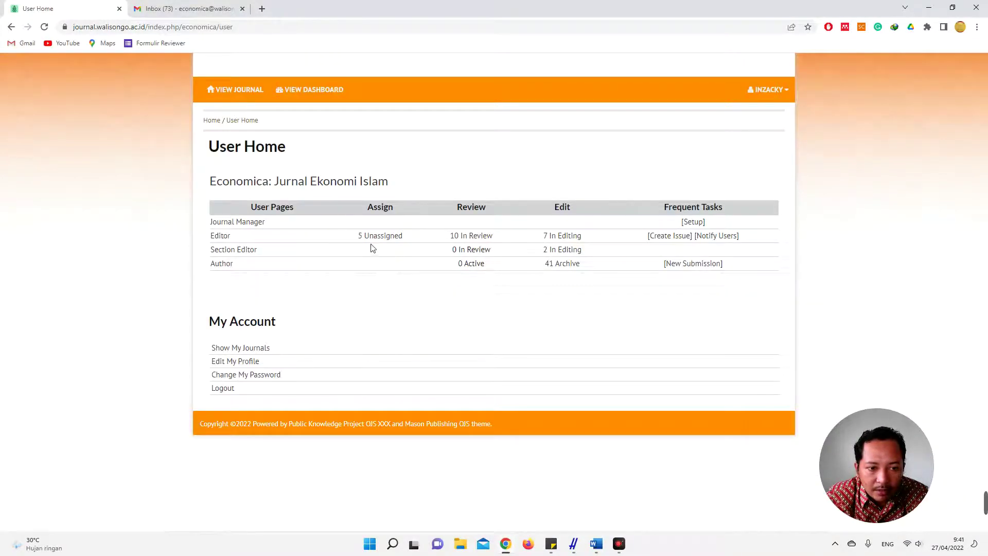
click(380, 237)
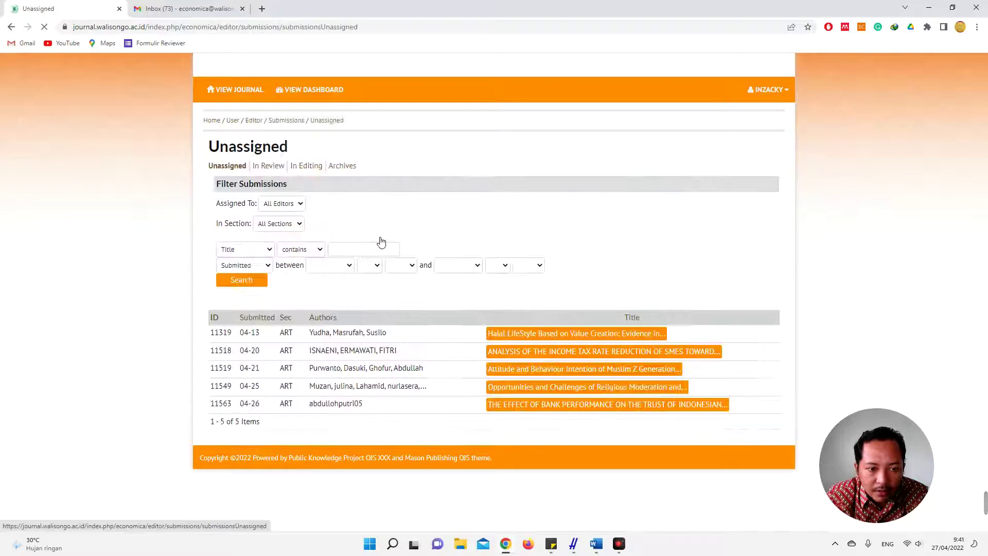
click(546, 336)
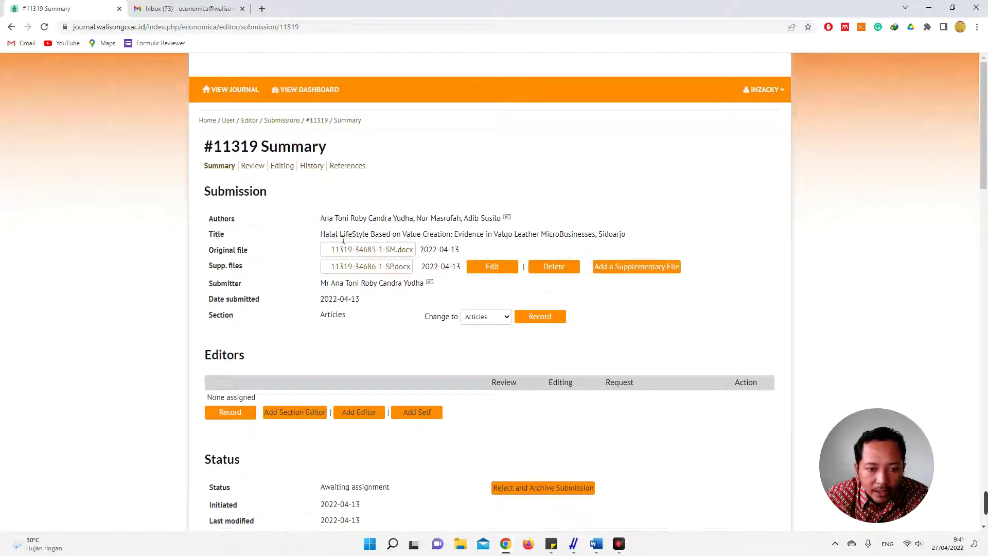
Examine the submission's title and its indexing keywords on the summary page
drag(325, 241, 494, 240)
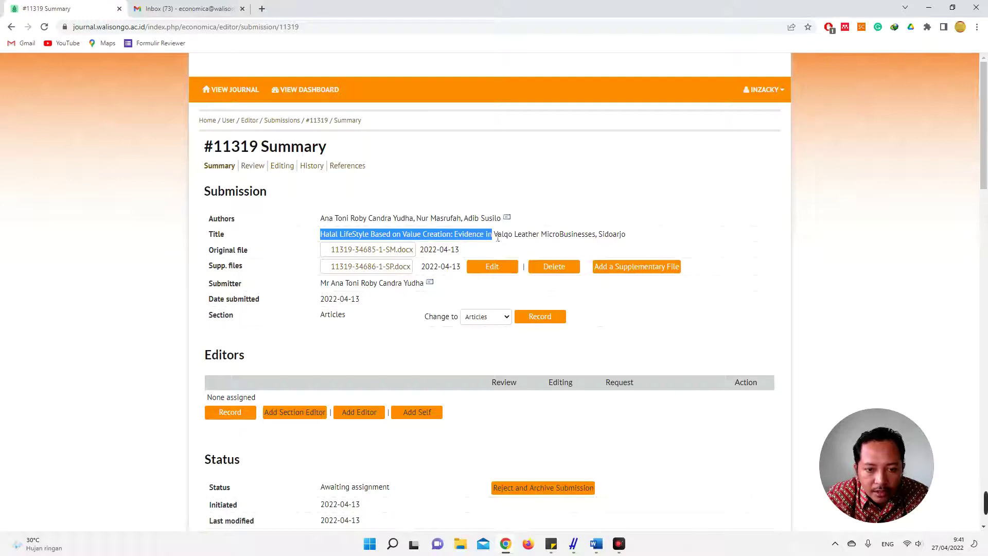
click(521, 237)
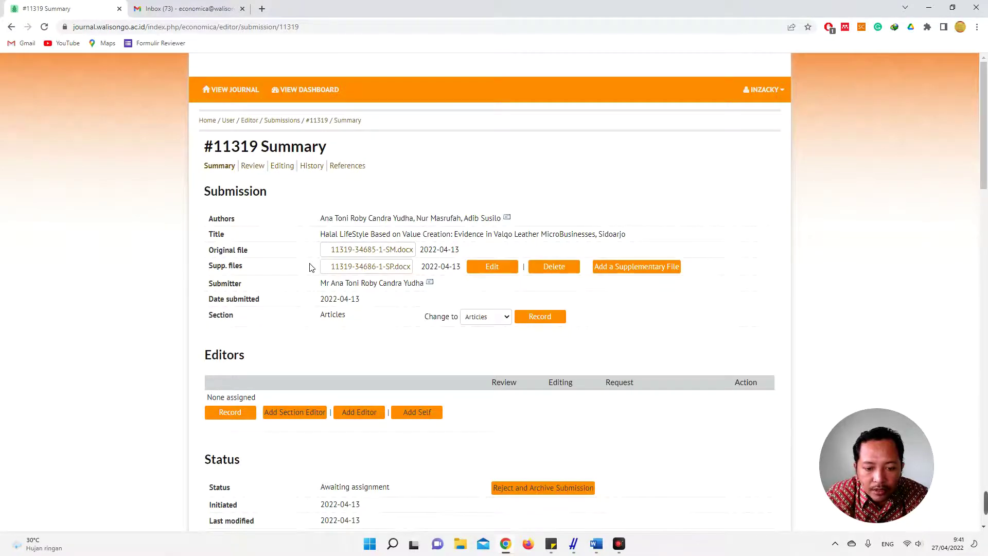
scroll(310, 268, down, 6)
scroll(310, 267, down, 8)
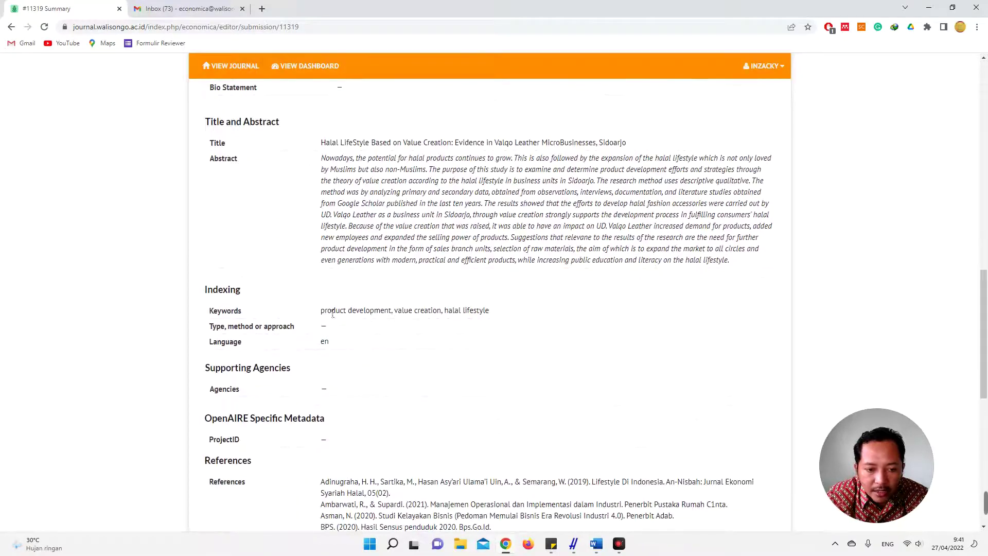
drag(321, 310, 492, 317)
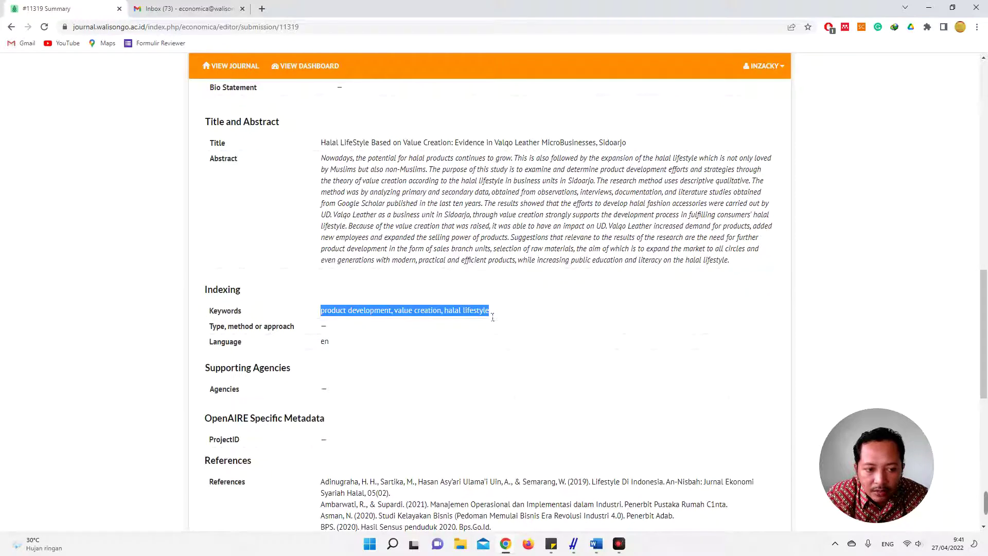
click(446, 318)
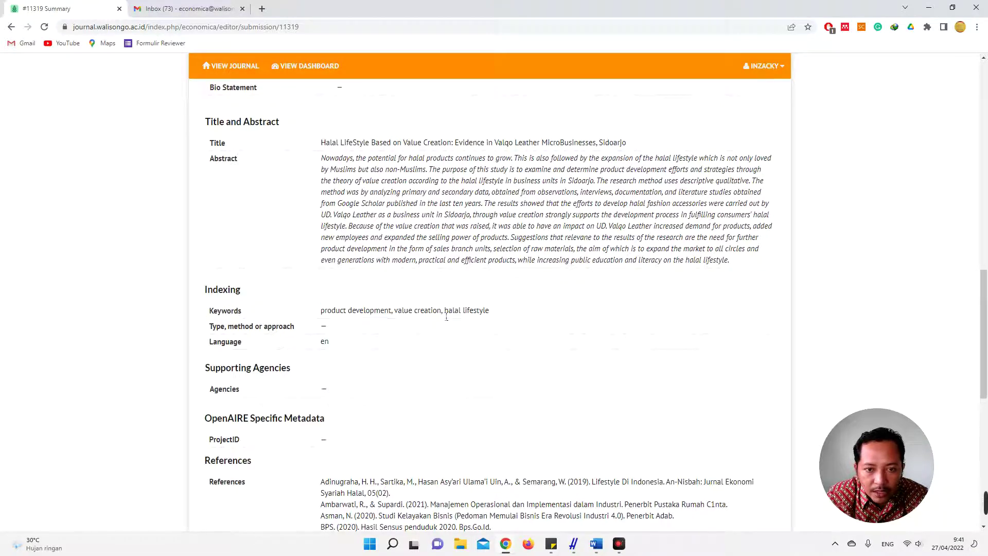
Copy the phrase "Halal LifeStyle" from the title in the submission's metadata
scroll(336, 249, up, 2)
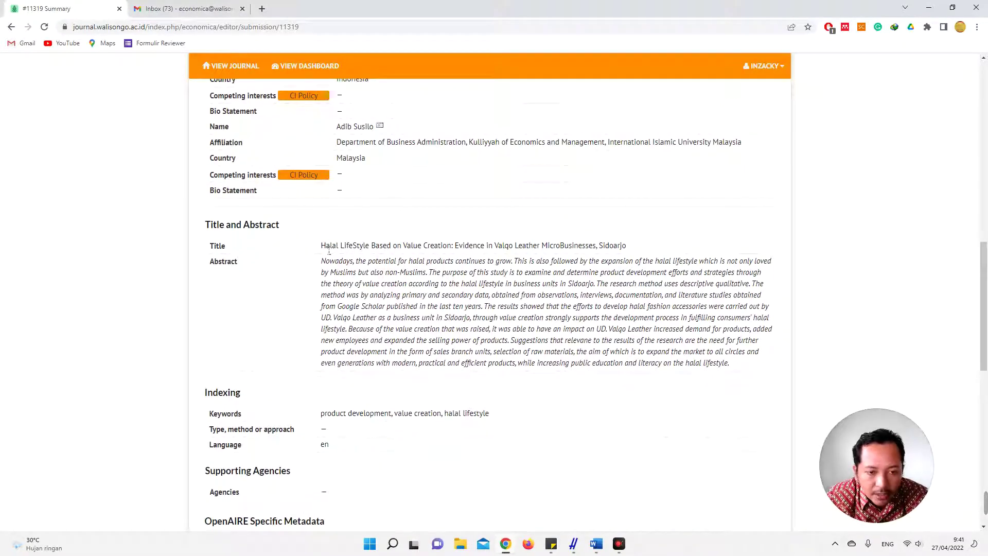
drag(321, 246, 374, 251)
right_click(353, 242)
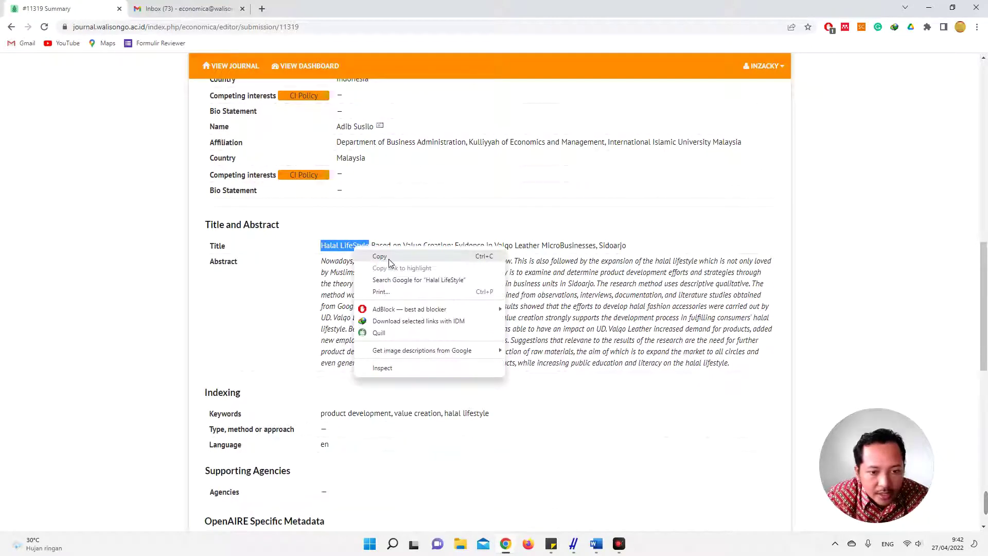
click(386, 251)
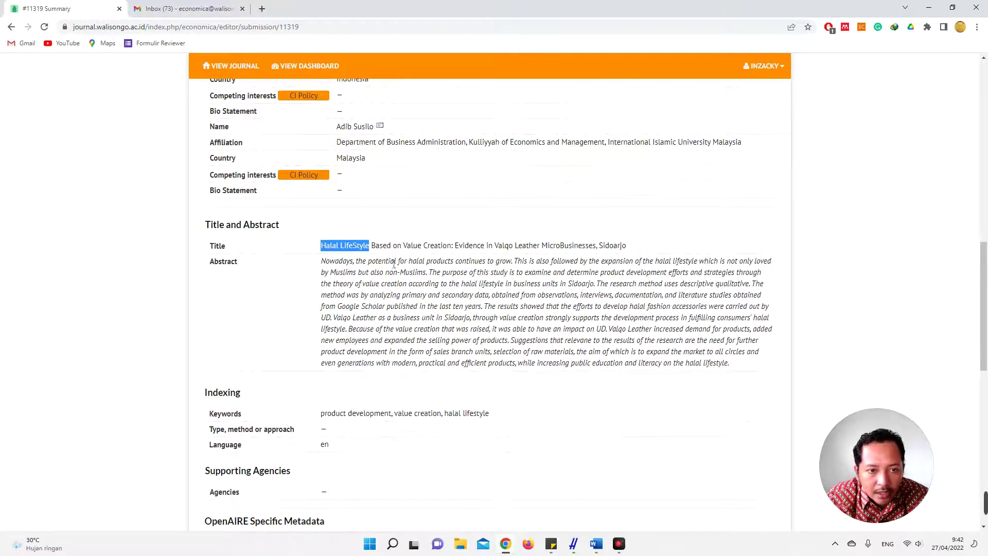
scroll(394, 263, up, 15)
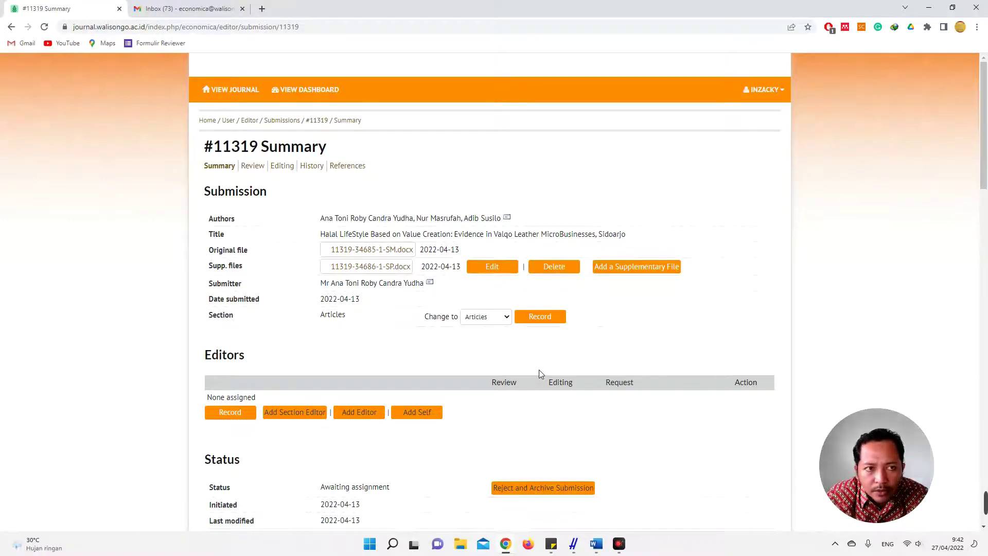
Open YouTube in a new browser tab and search for "inzacky"
click(262, 9)
text(youtu)
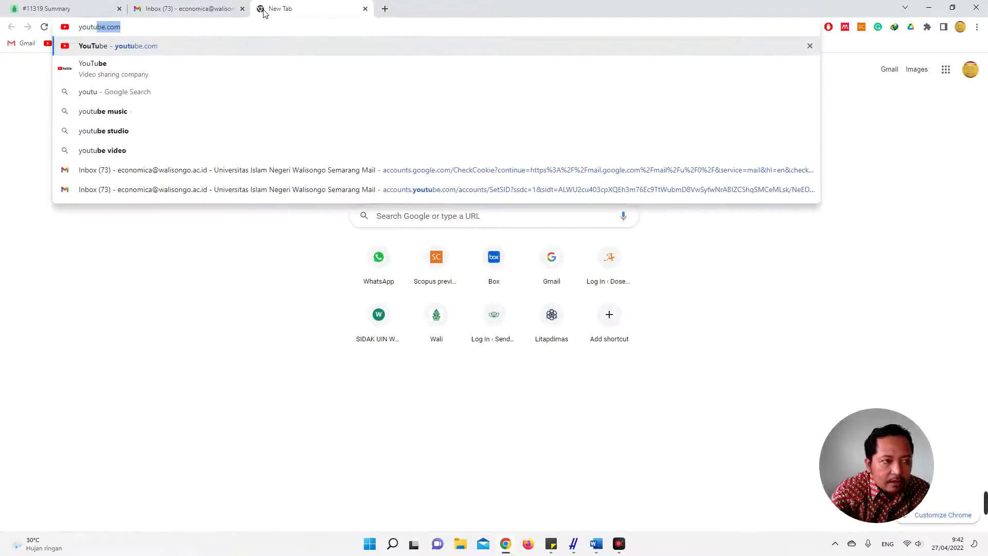
key(Return)
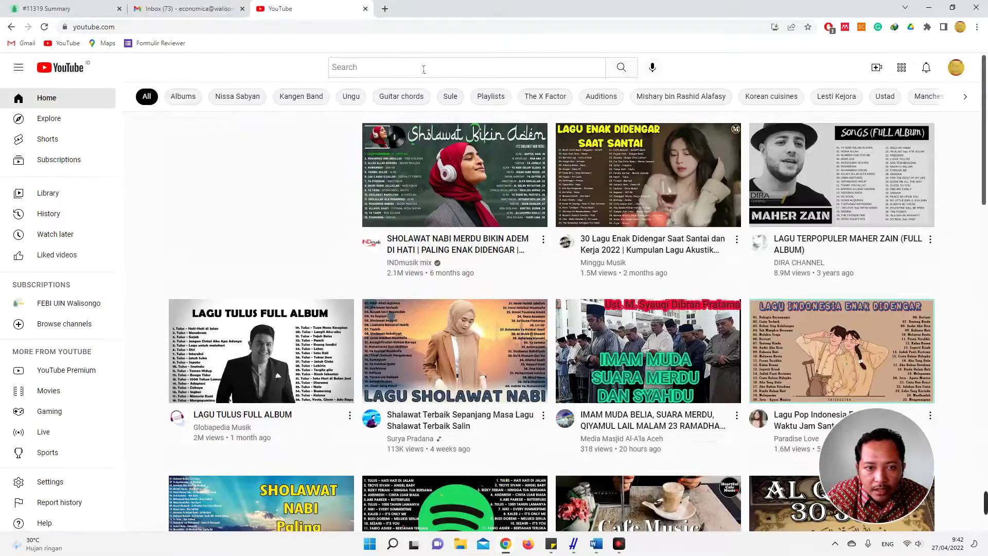
click(423, 69)
text(inzacky)
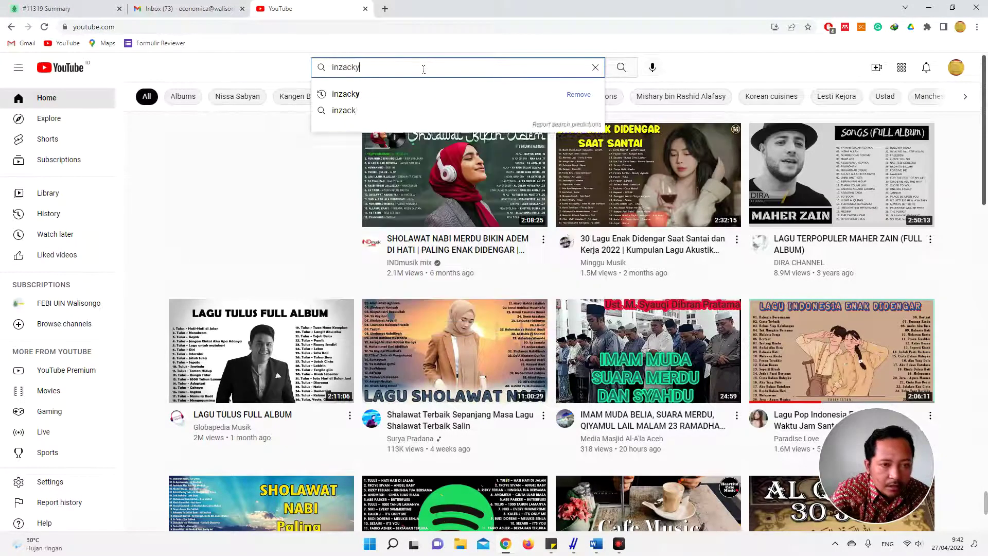
key(Return)
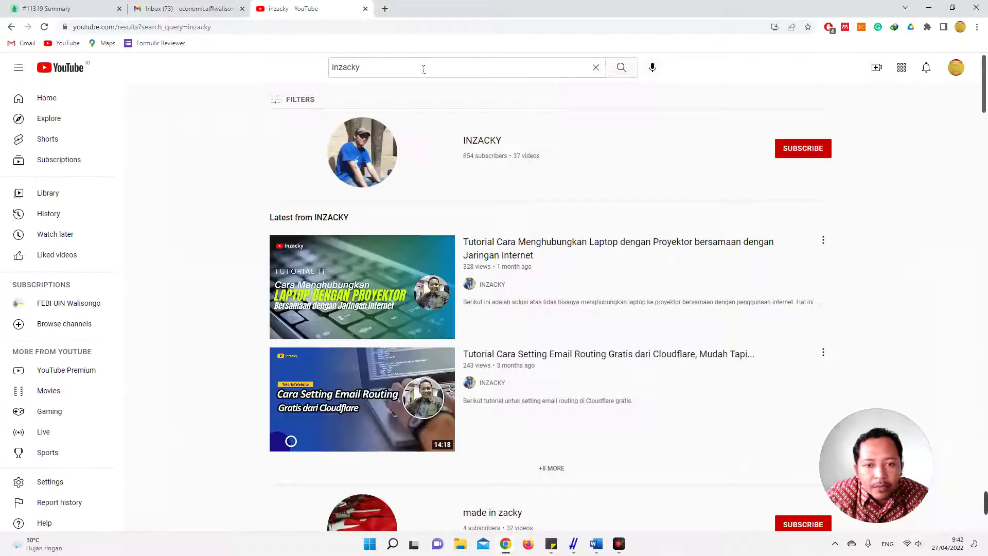
Open the INZACKY channel, pause its featured video and show the channel's list of uploads
scroll(565, 293, down, 2)
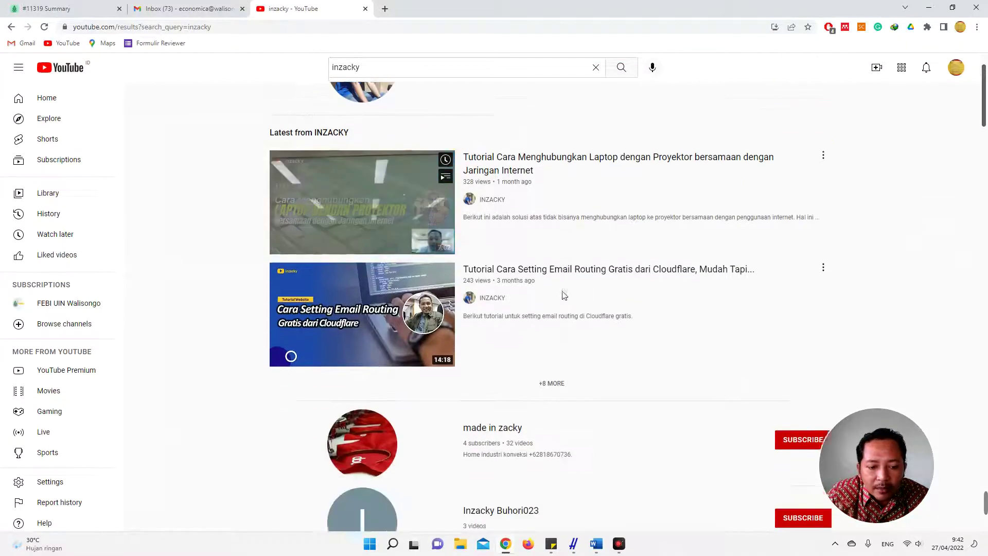
scroll(566, 296, up, 2)
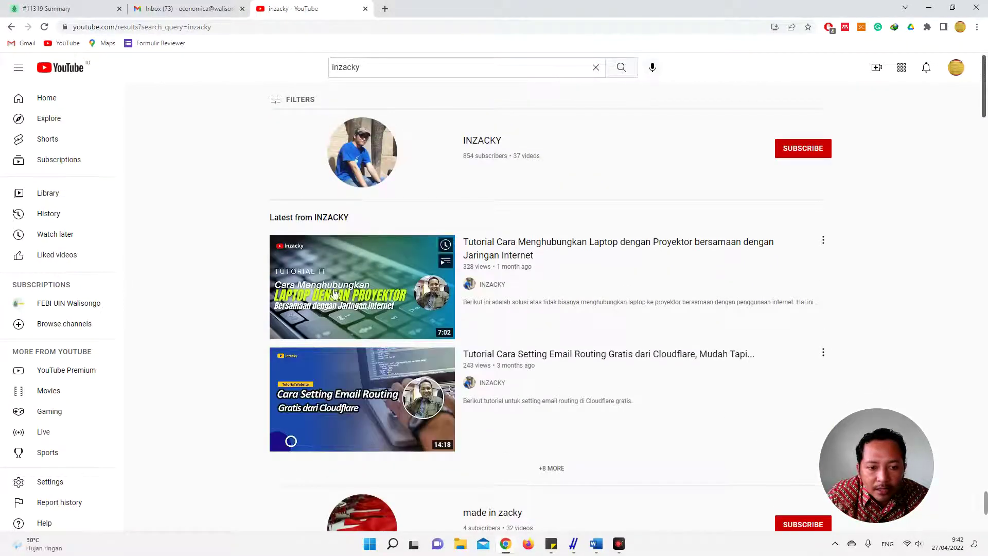
click(485, 140)
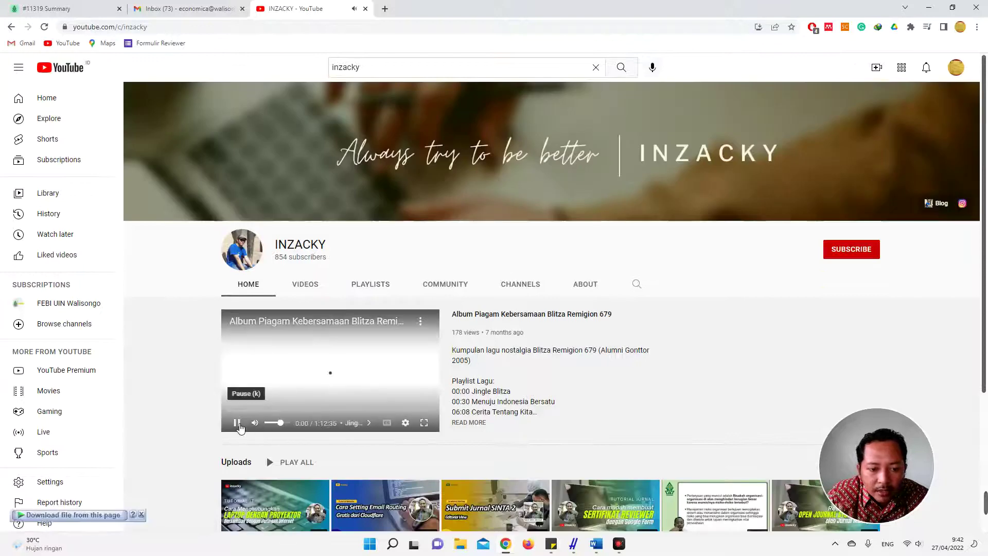
click(237, 422)
click(309, 284)
Find and open the upload "Publish or Perish - Bagaimana Cara Mendapatkan Referensi dengan Mudah" and pause its playback
scroll(721, 227, down, 2)
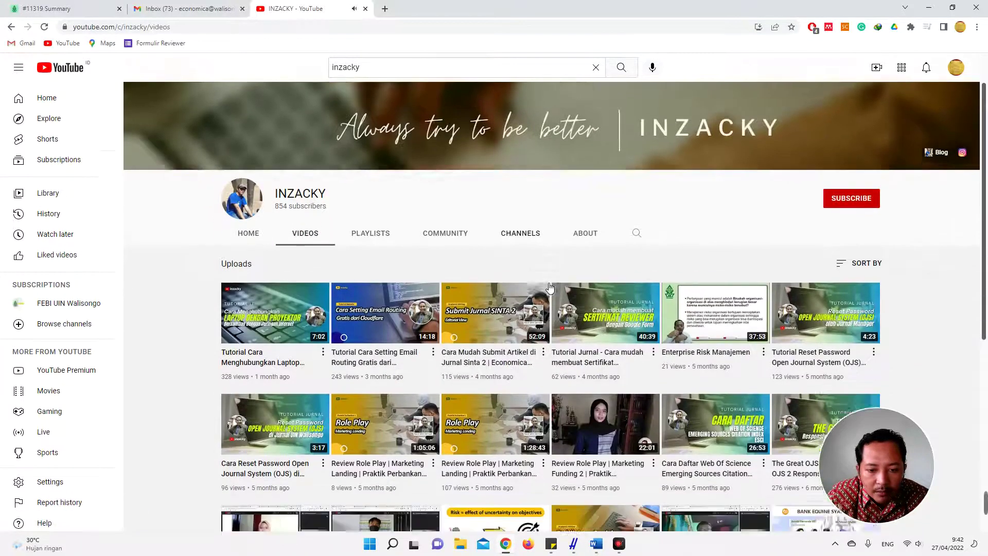
scroll(950, 304, down, 1)
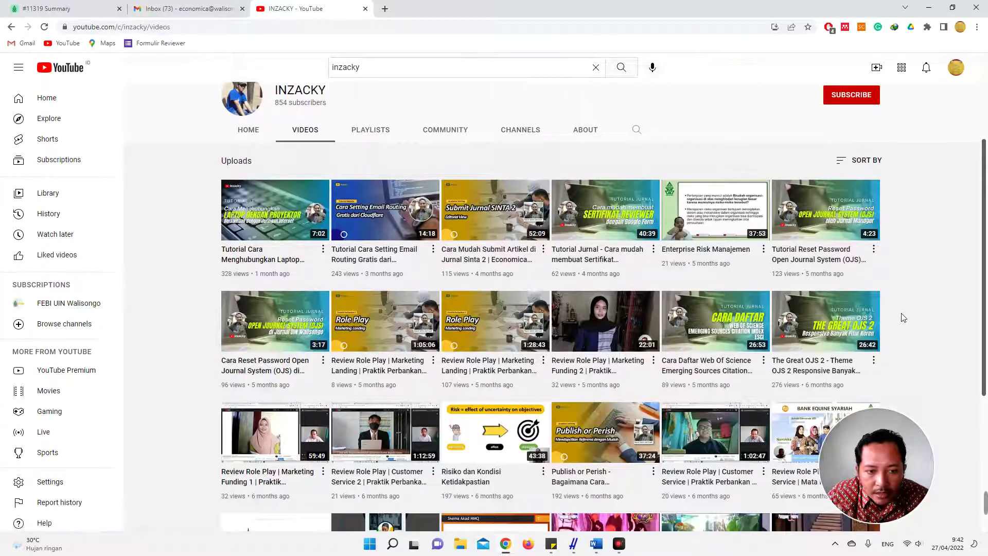
scroll(901, 316, down, 1)
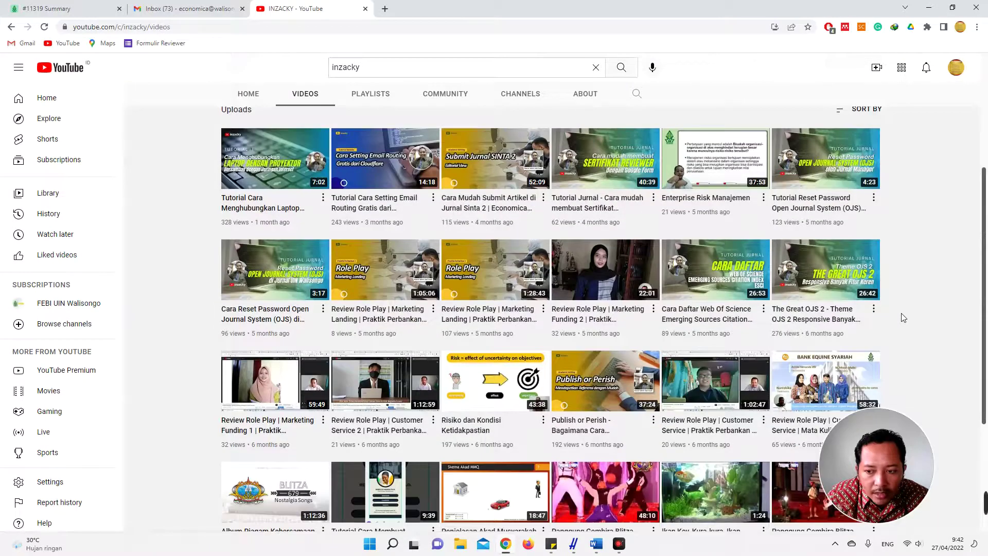
scroll(904, 318, down, 3)
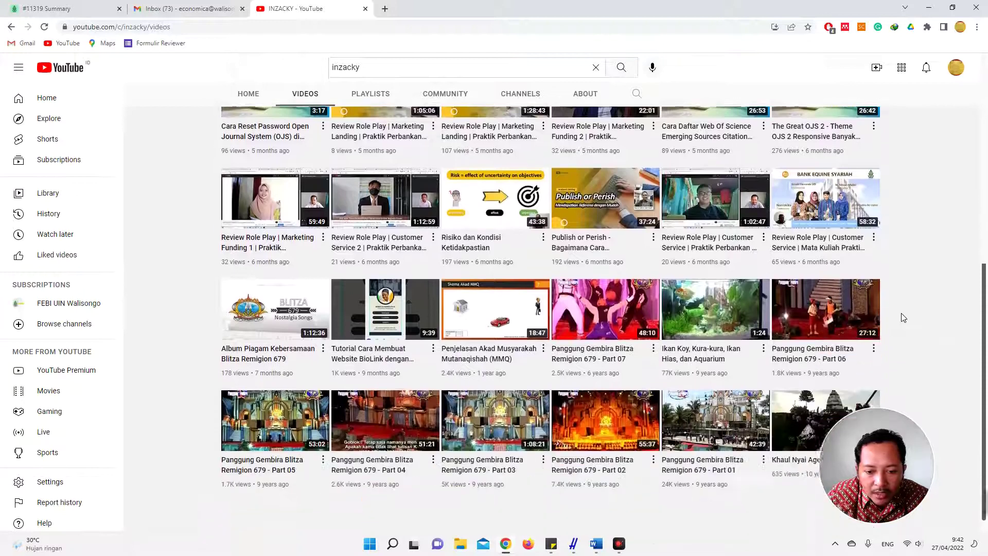
scroll(902, 315, up, 4)
scroll(902, 315, down, 2)
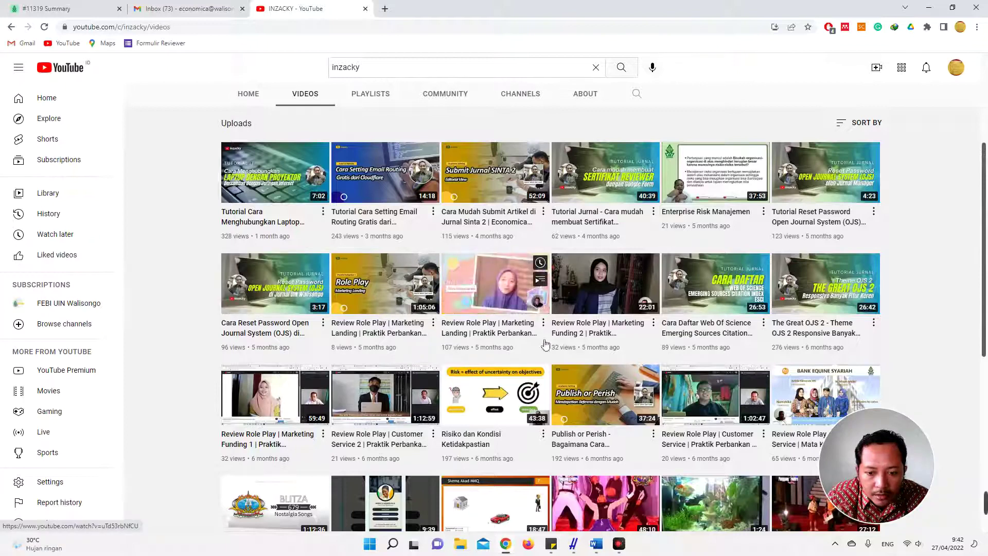
click(614, 407)
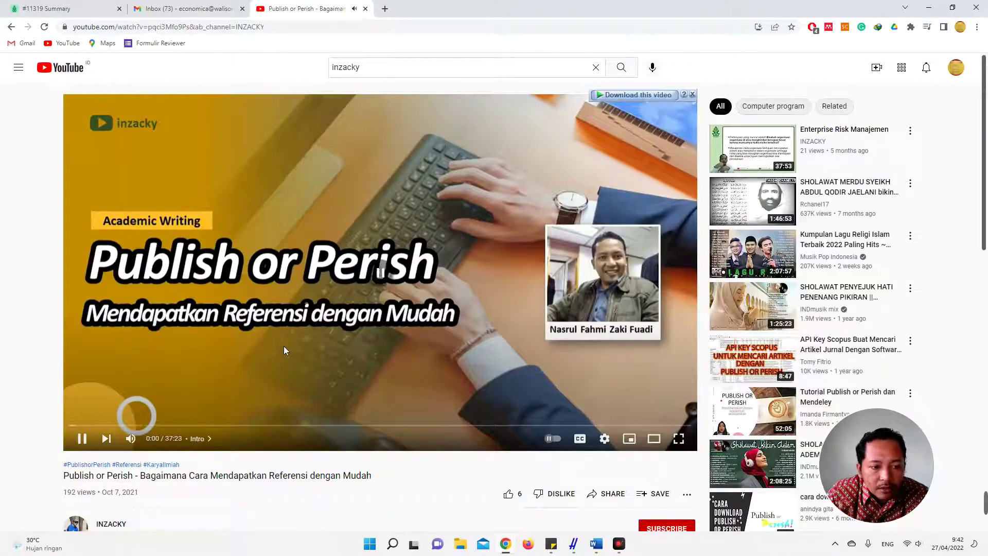
click(283, 346)
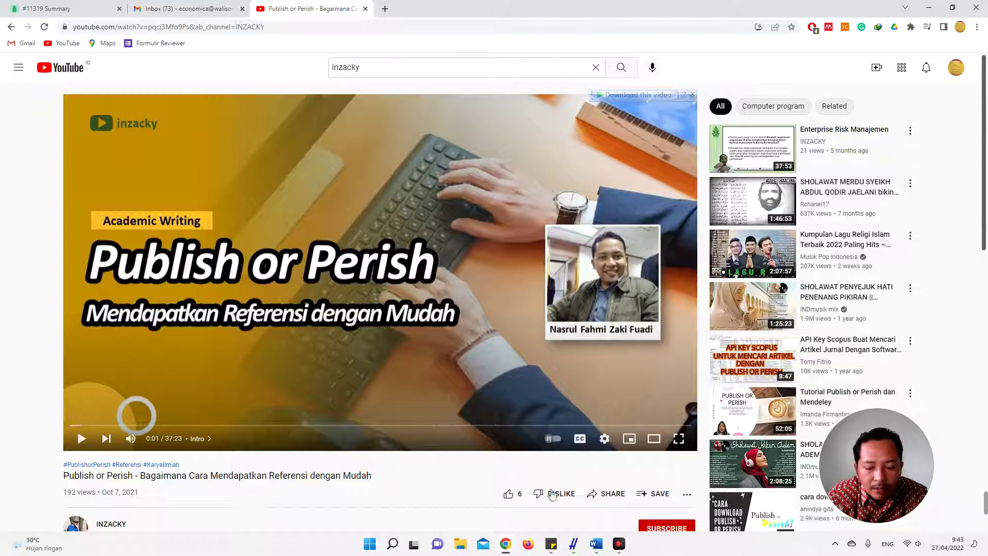
Switch to Harzing's Publish or Perish and delete the existing "cash waqf" Scopus search
click(573, 543)
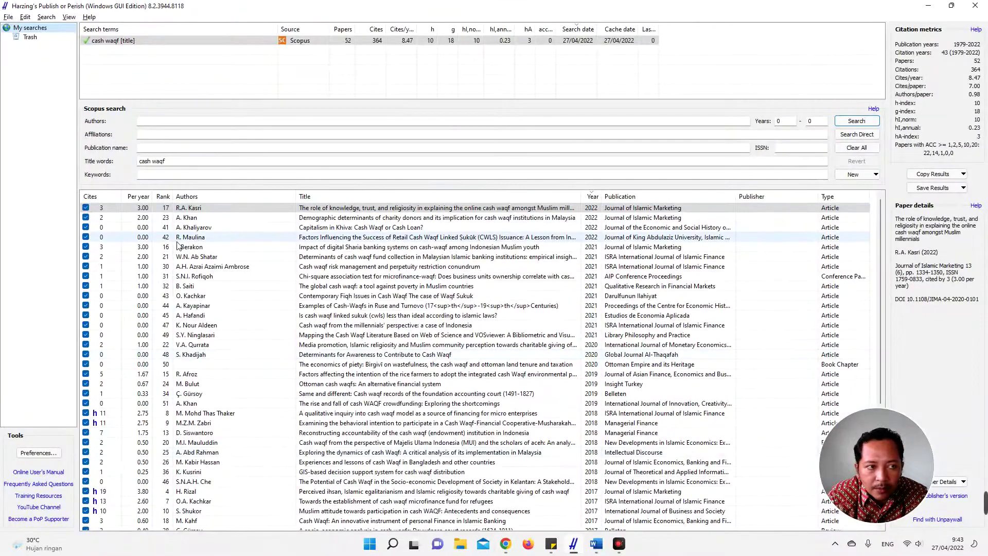
click(186, 41)
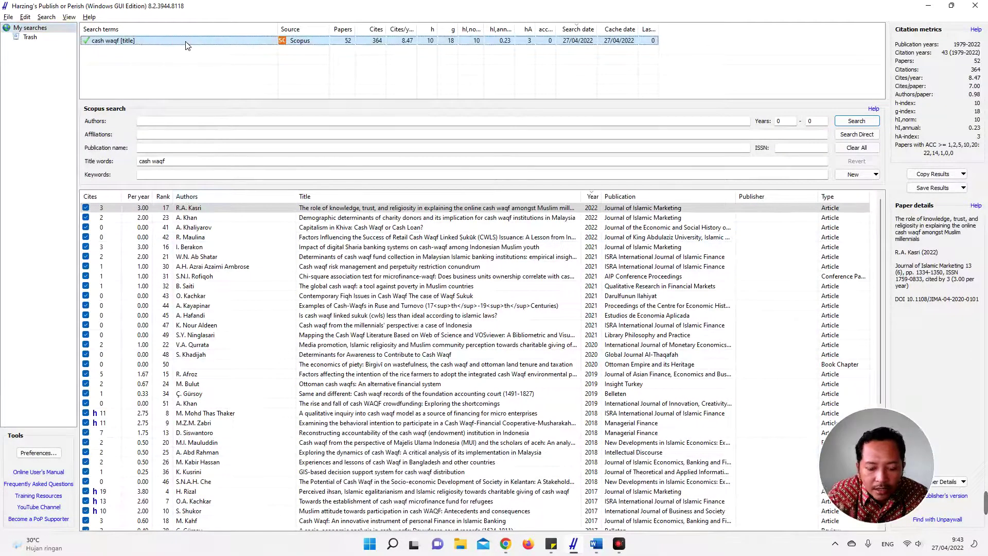
key(Delete)
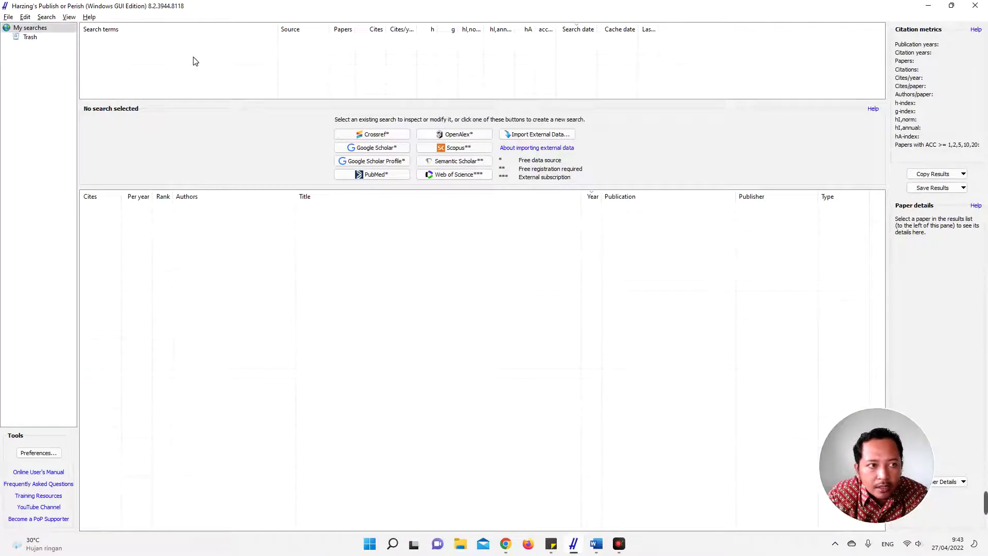
Review the Scopus preferences, including the API key setting, and close the preferences without changing anything
click(47, 17)
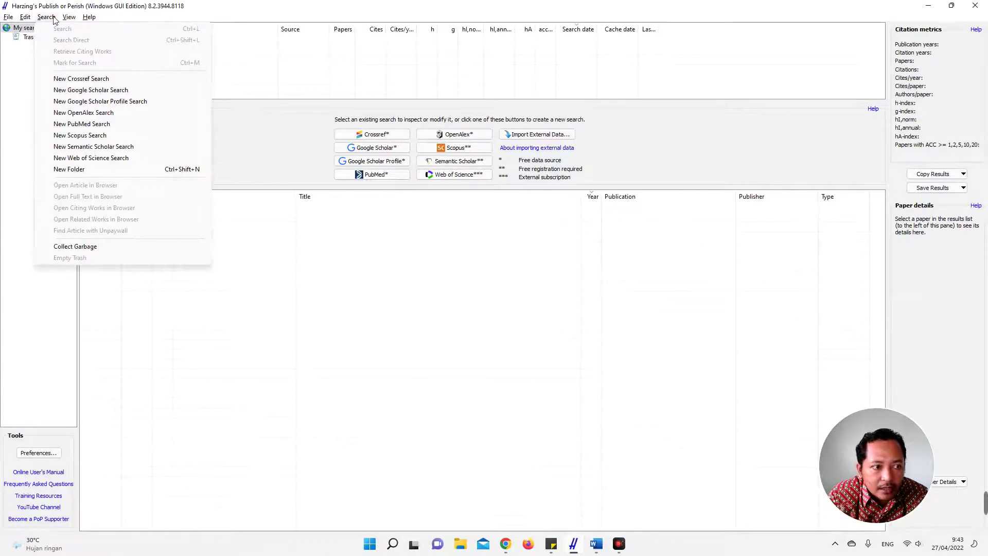
click(87, 68)
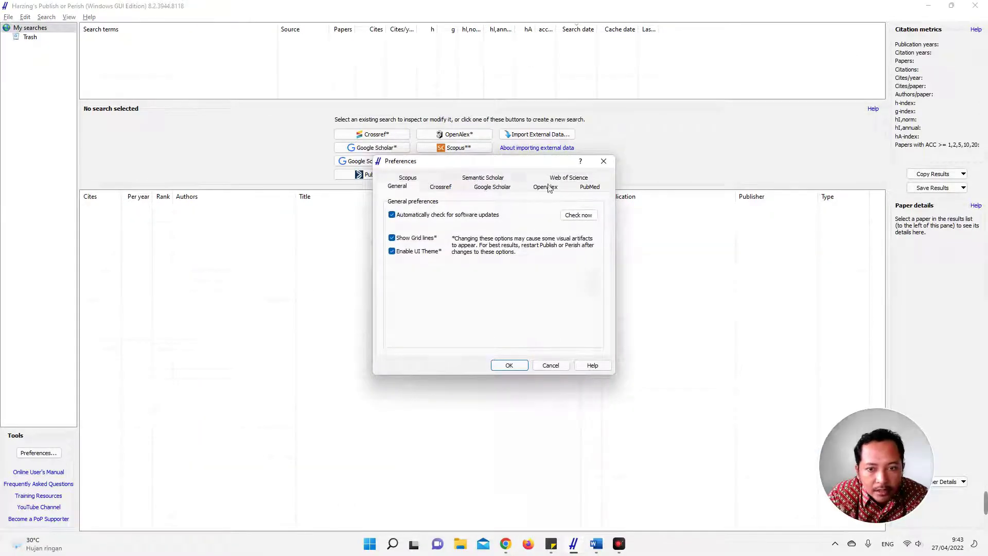
click(418, 178)
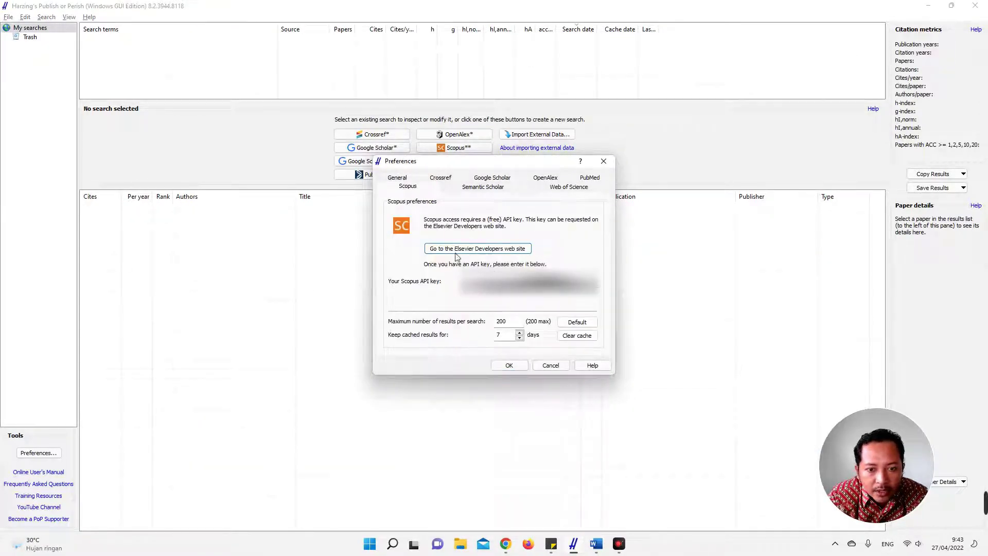
click(398, 179)
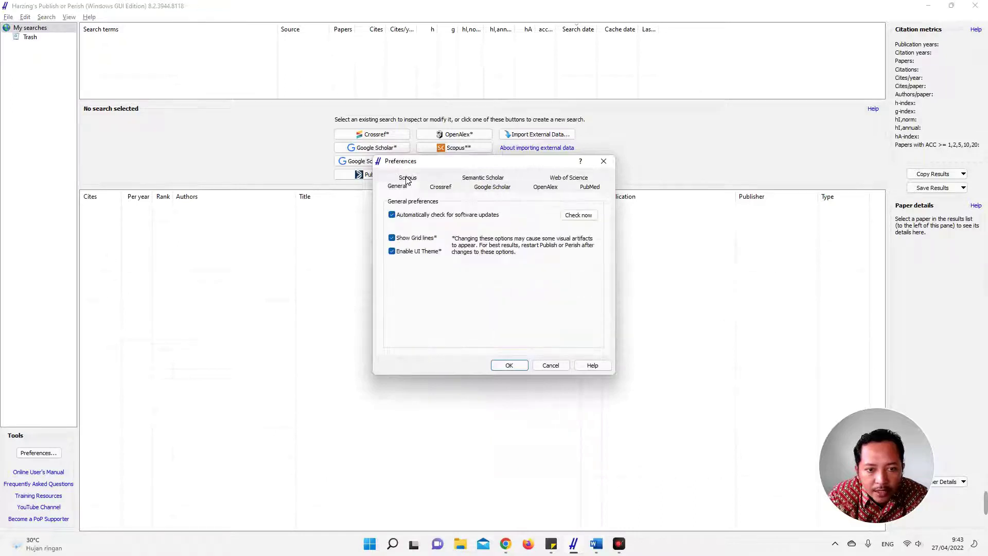
click(551, 366)
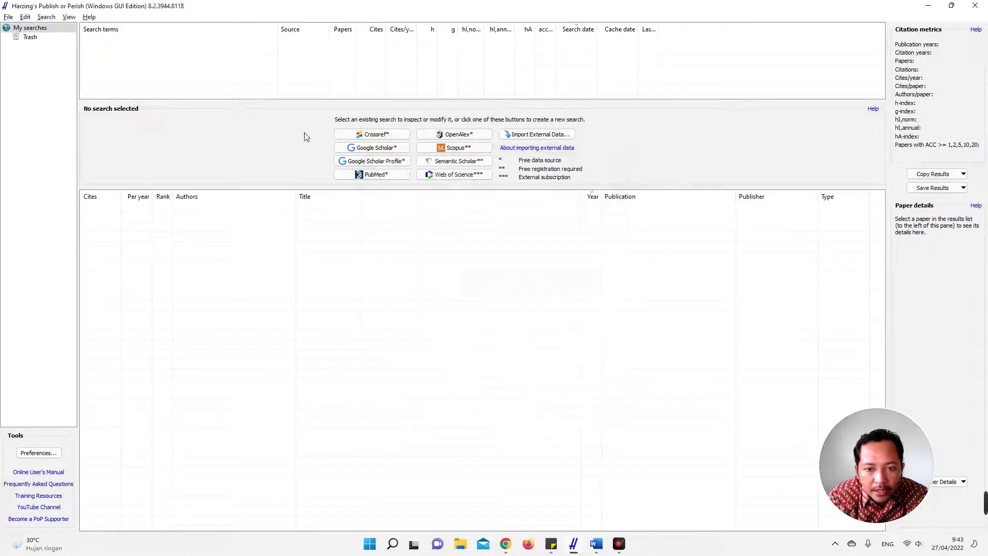
Switch to the browser to view the Publish or Perish tutorial video, and return to Harzing's Publish or Perish
click(506, 544)
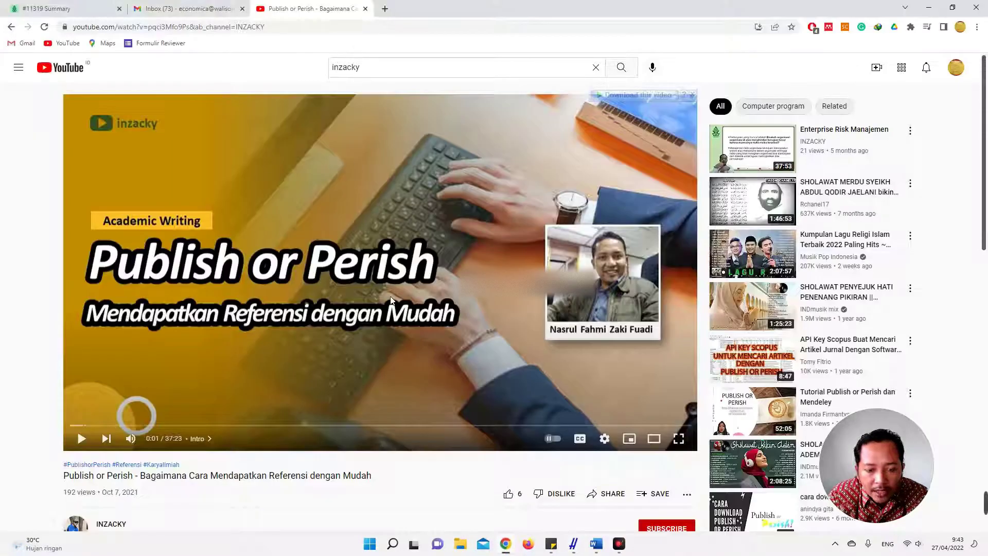
mouse_move(507, 550)
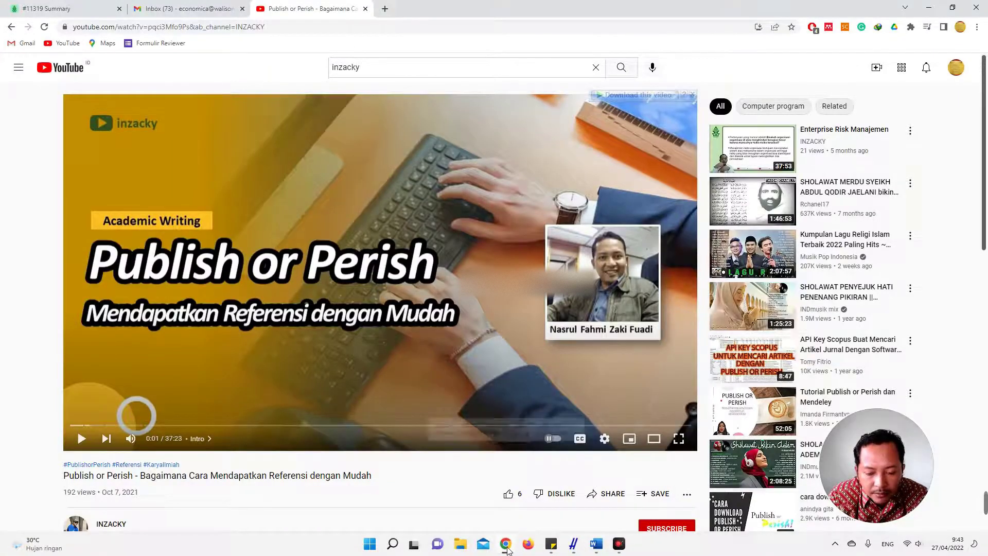
click(574, 546)
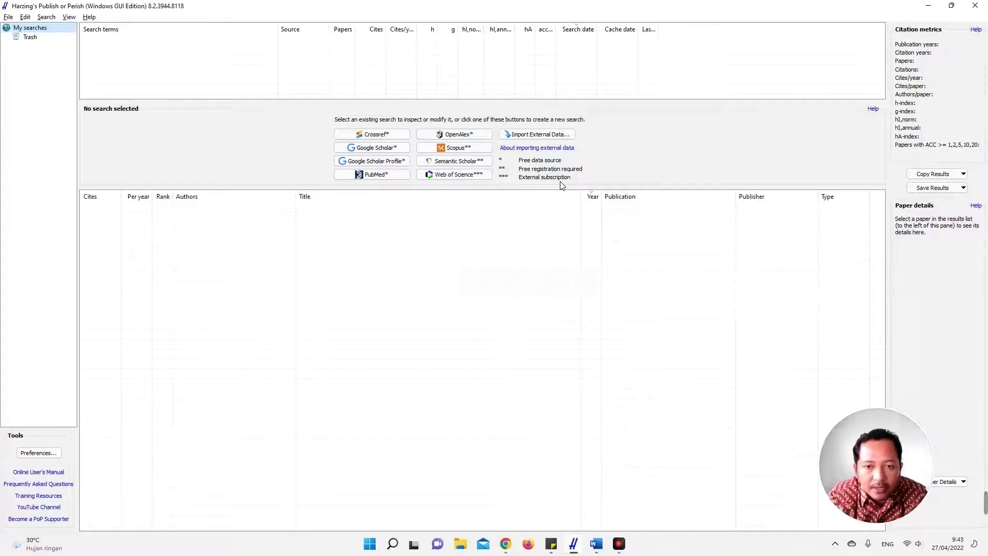
Create a new Scopus search and paste "Halal LifeStyle" as its title words
click(460, 150)
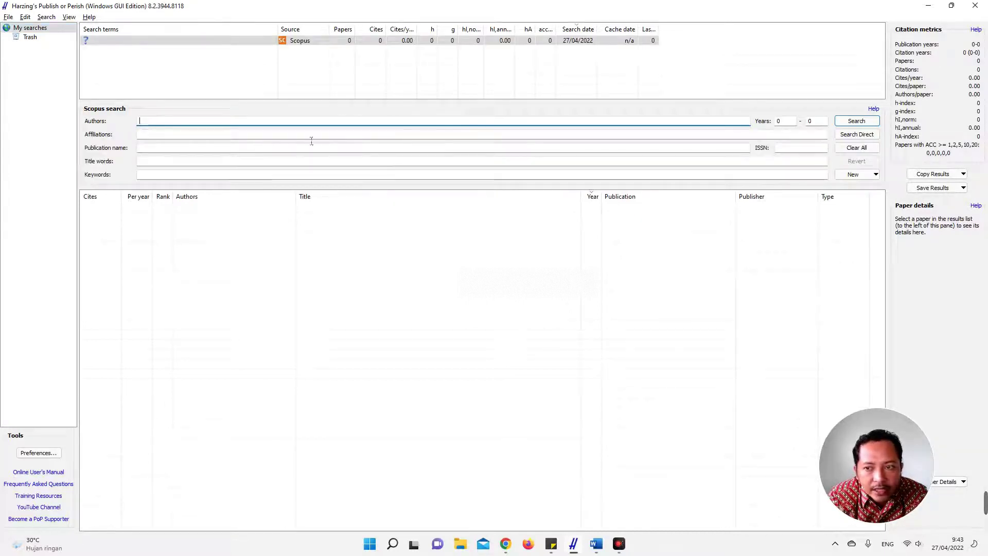
right_click(169, 163)
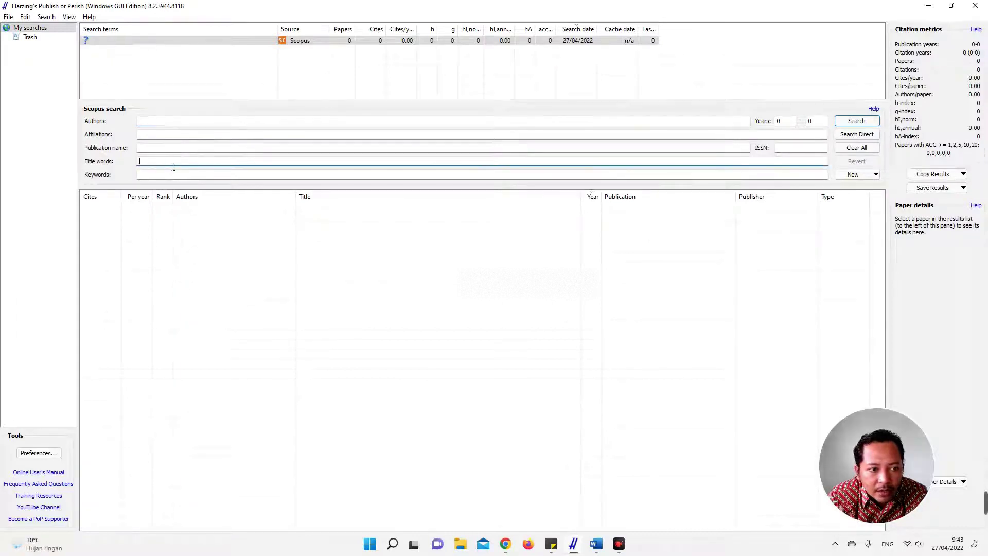
click(220, 208)
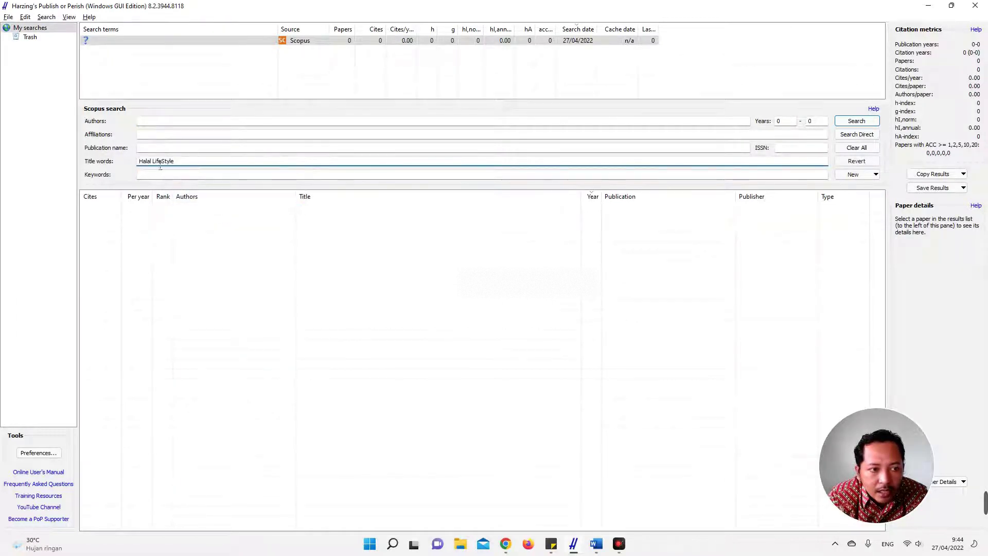
Limit the Scopus search to publication years 2018 to 2022
double_click(780, 121)
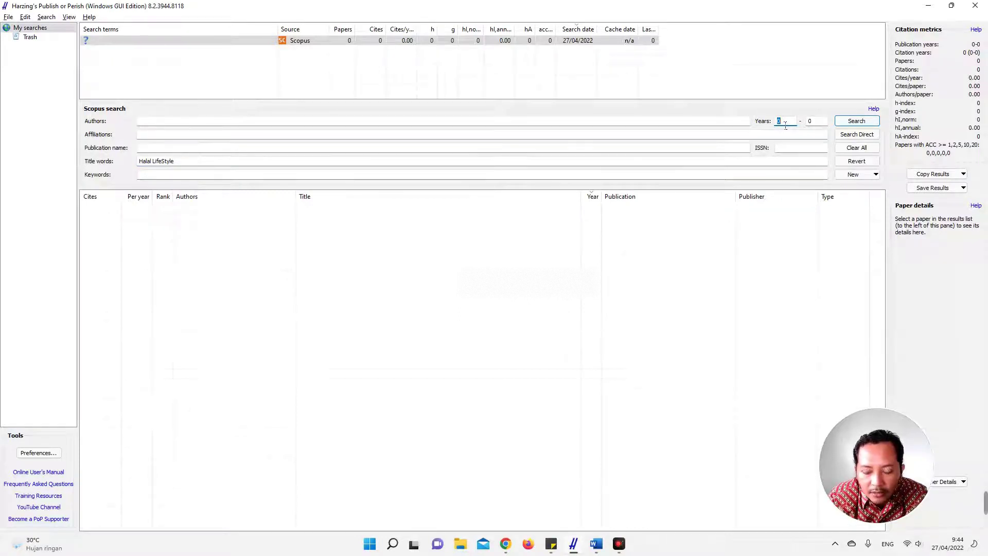
text(2018)
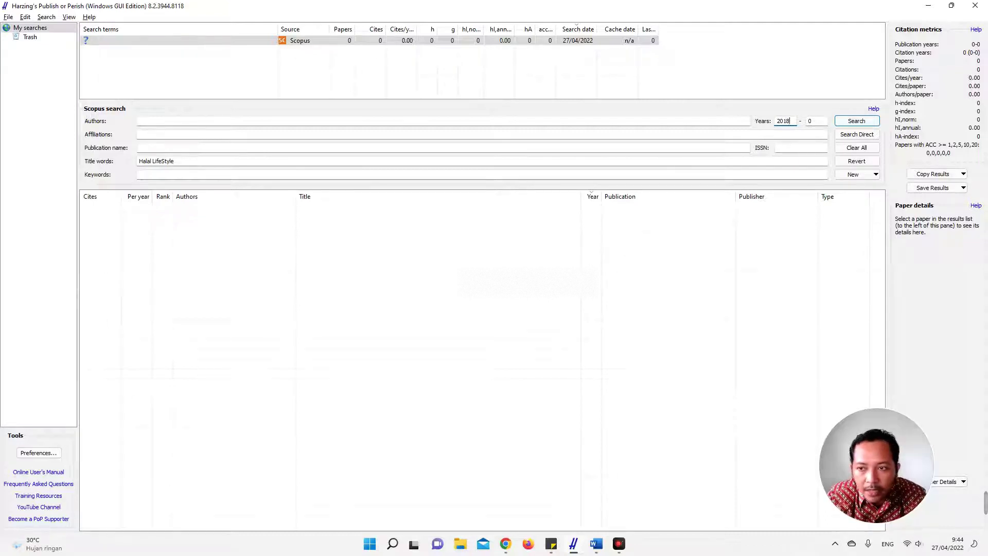
key(Tab)
text(2022)
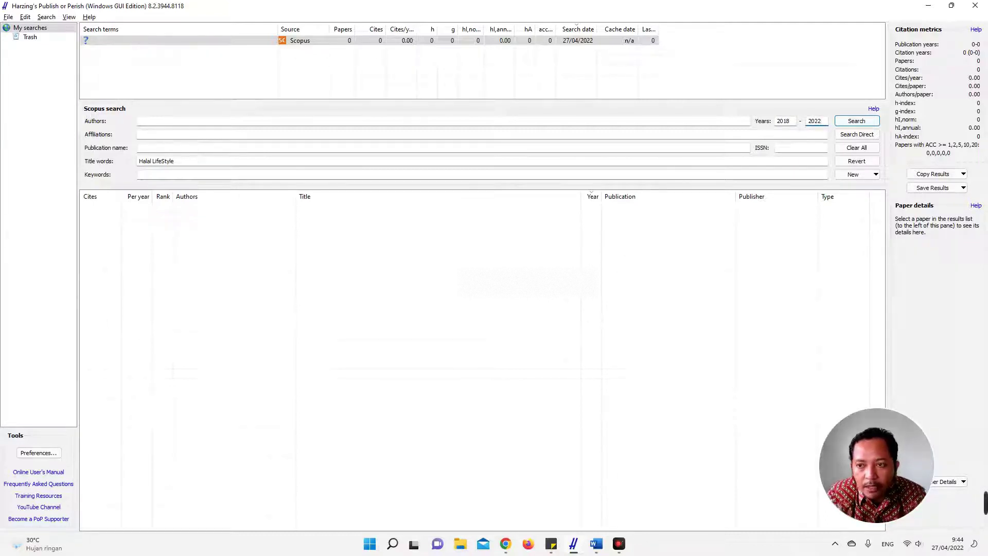
click(641, 122)
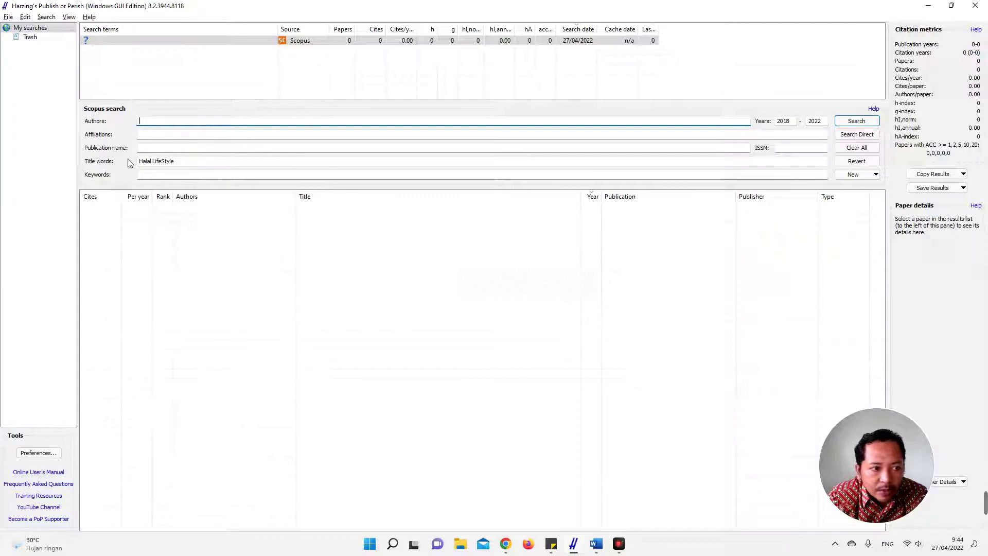
Move "Halal LifeStyle" from the title words to the keywords and run the Scopus search
click(153, 178)
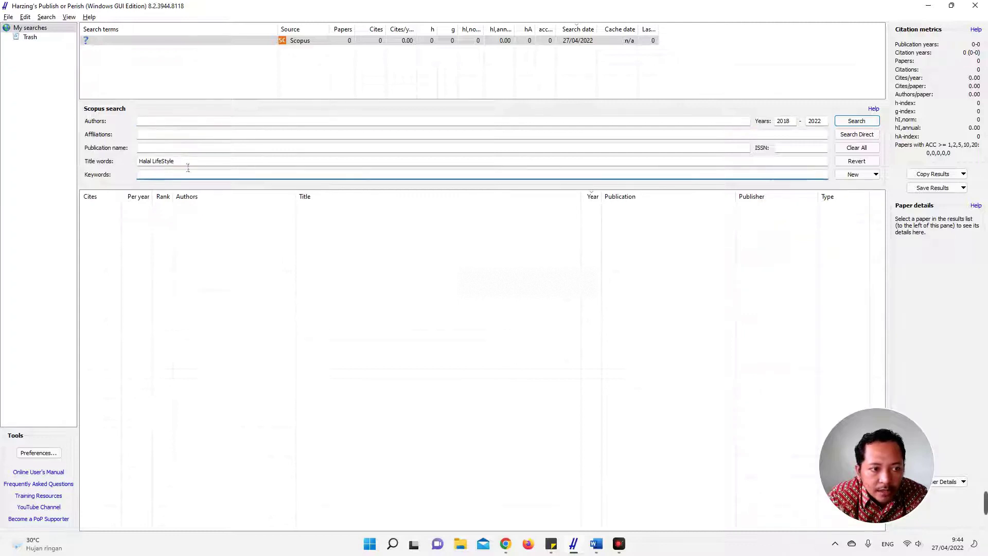
drag(188, 164, 127, 159)
key(ctrl+x)
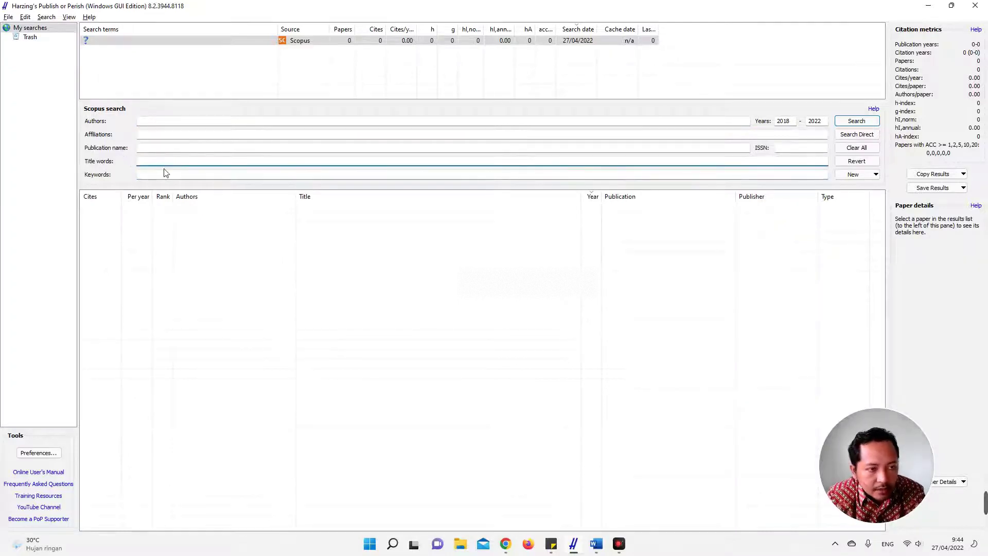
click(172, 177)
key(ctrl+v)
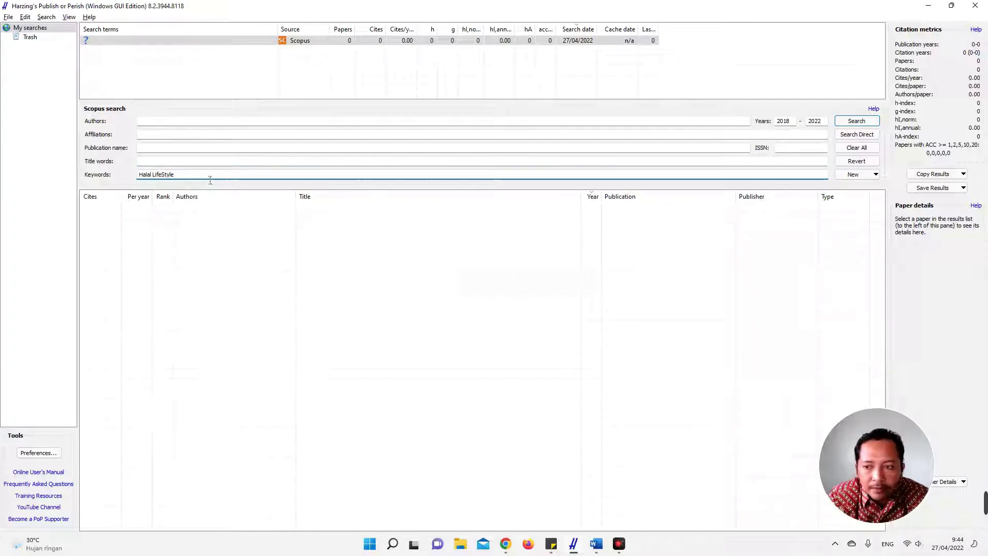
click(851, 123)
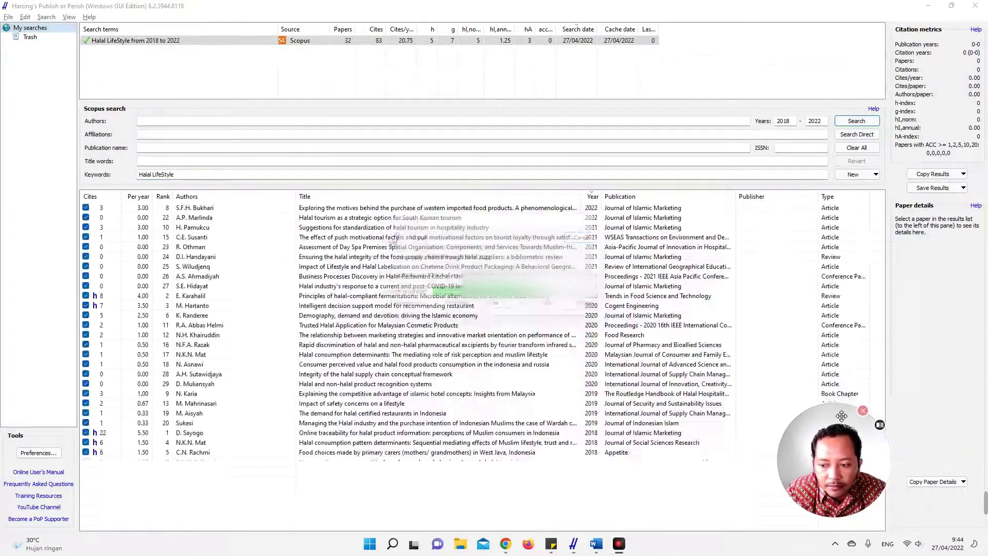
Examine the titles, journals and paper details of the 2020 to 2022 search results one by one
click(253, 209)
click(311, 219)
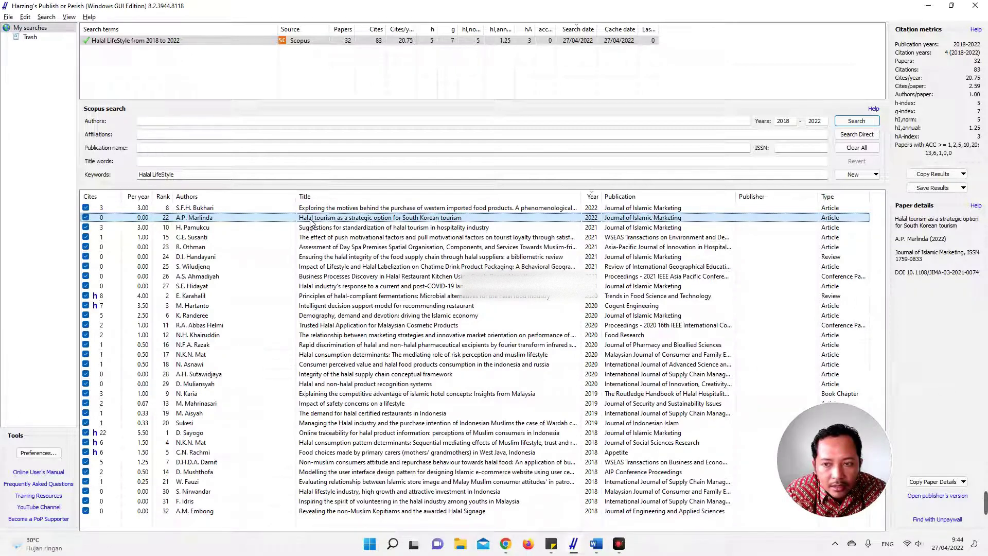
click(223, 210)
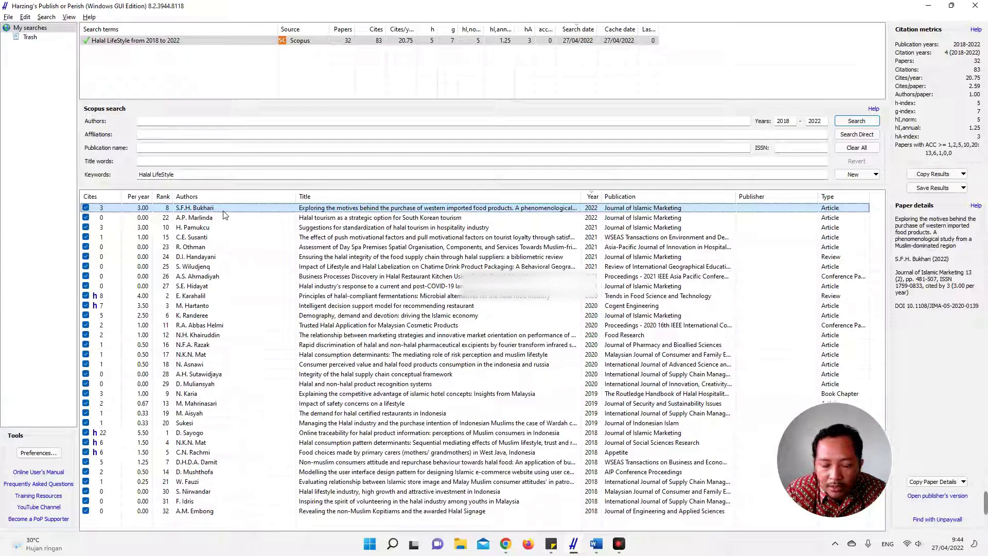
click(232, 221)
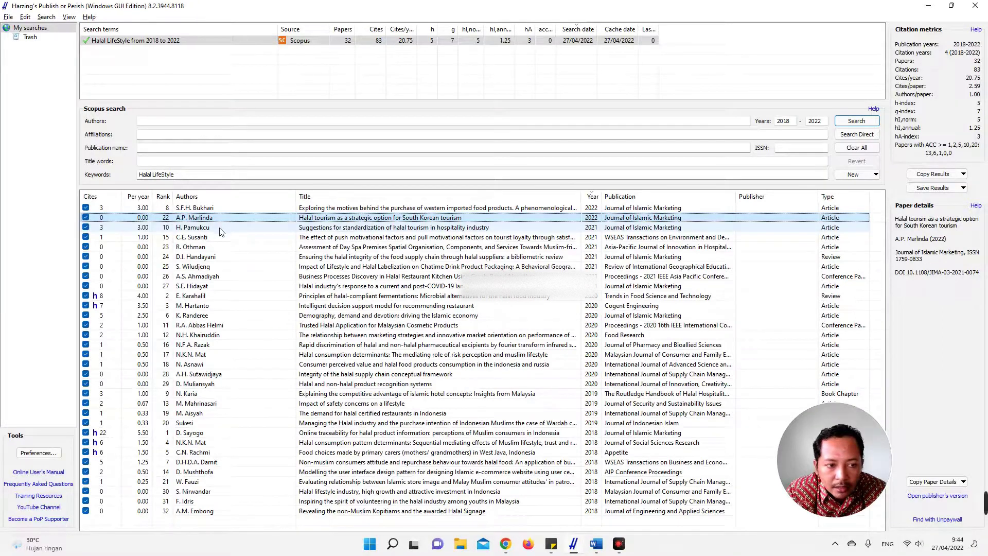
click(220, 230)
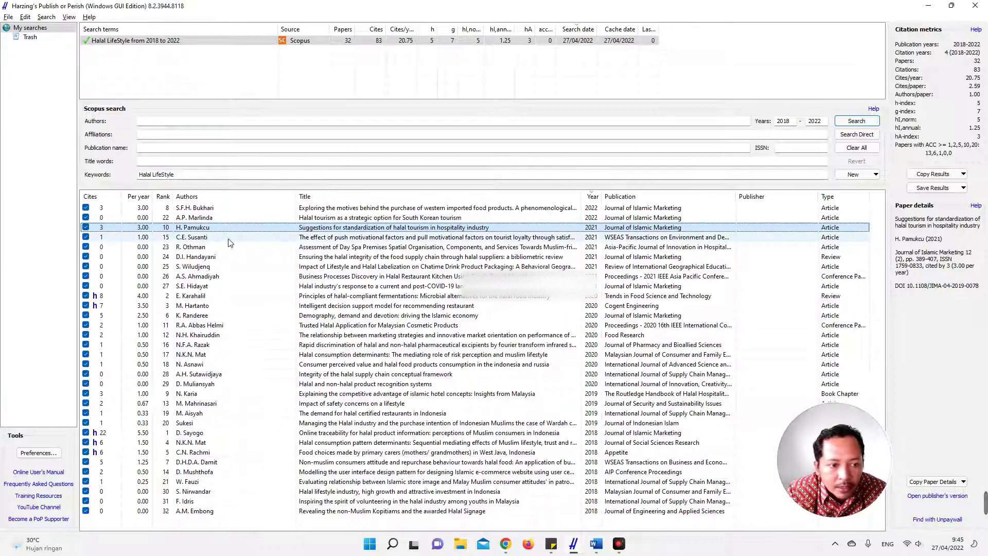
click(228, 240)
click(226, 248)
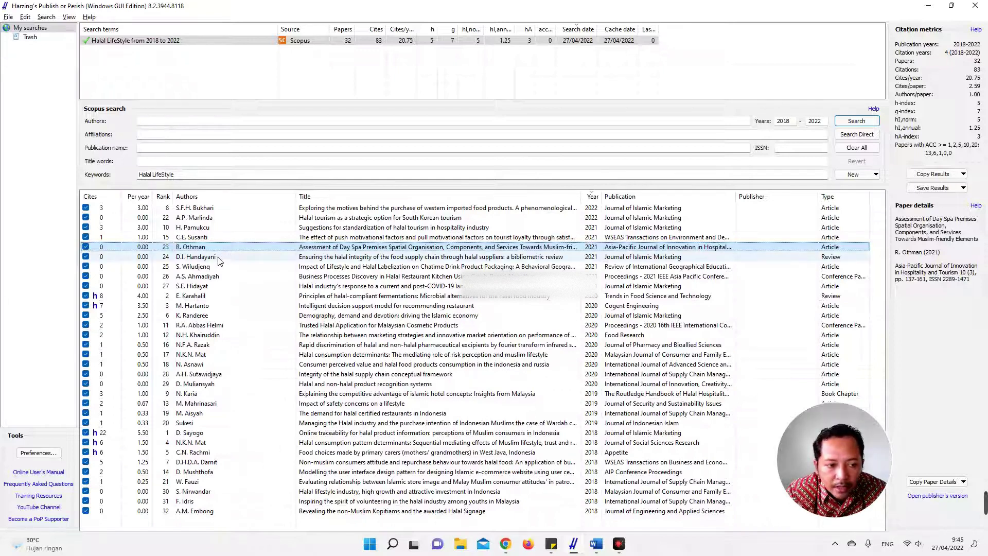
click(218, 257)
click(217, 269)
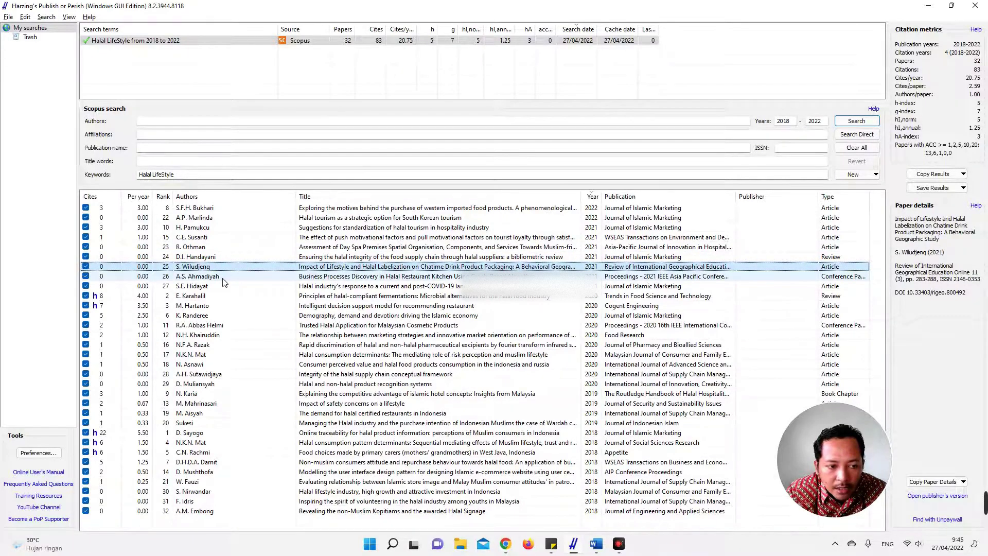
click(223, 278)
click(217, 287)
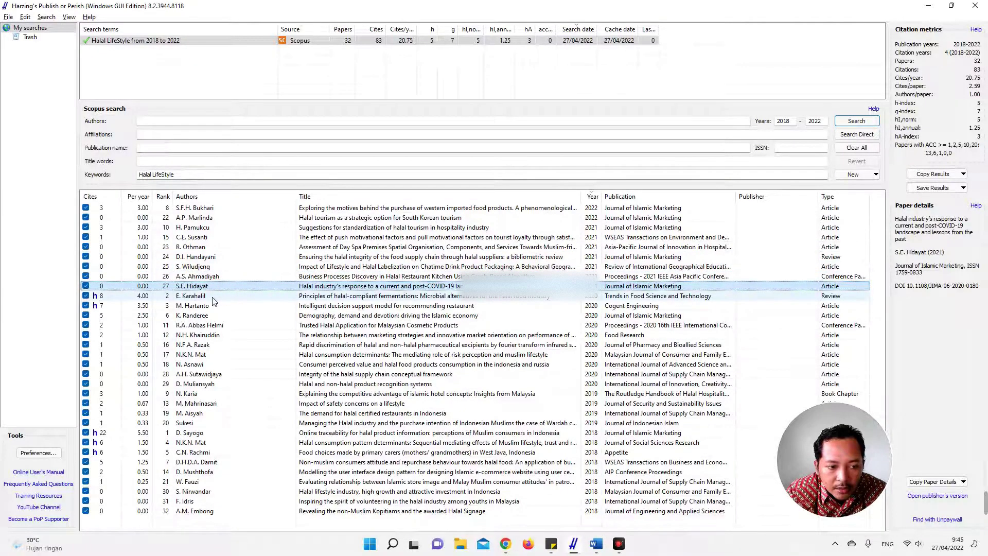
click(213, 298)
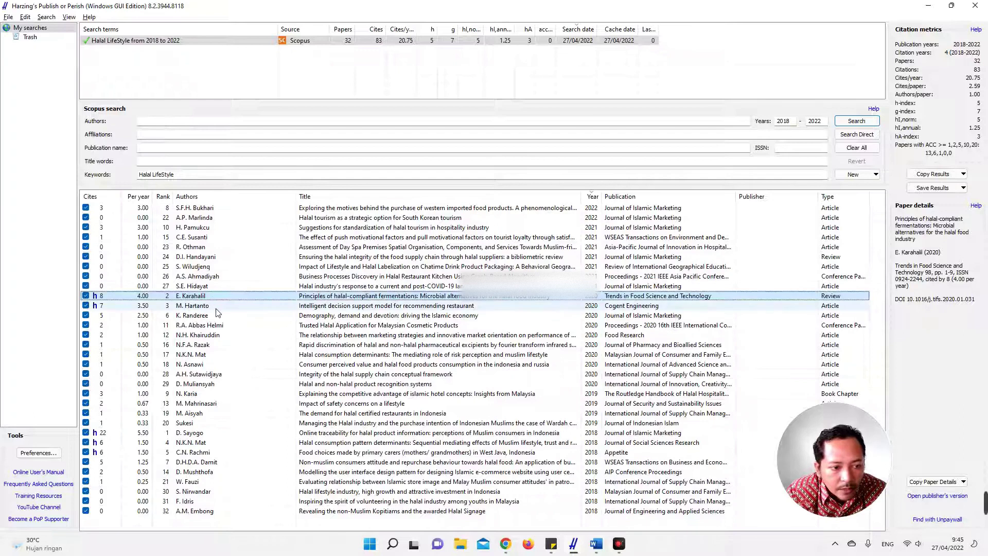
click(217, 307)
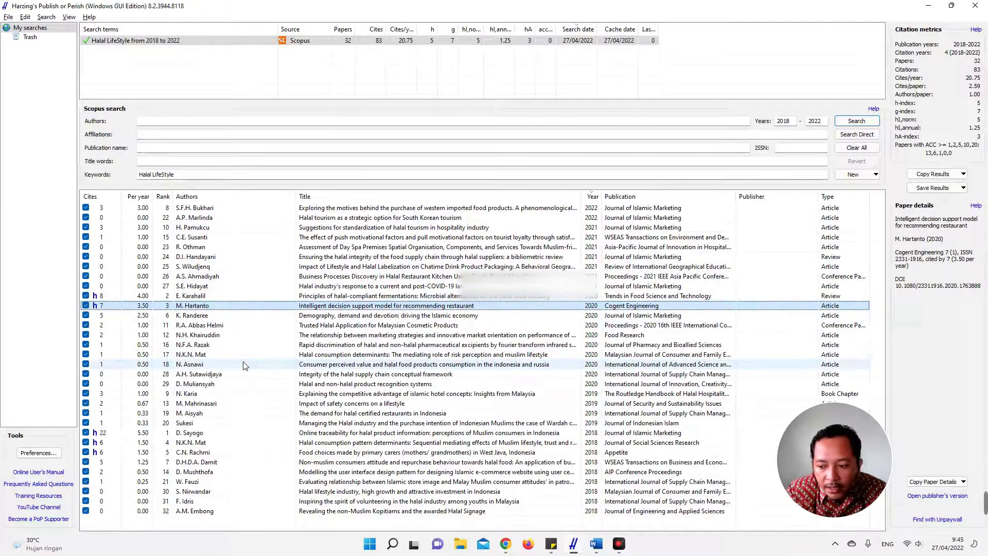
click(220, 248)
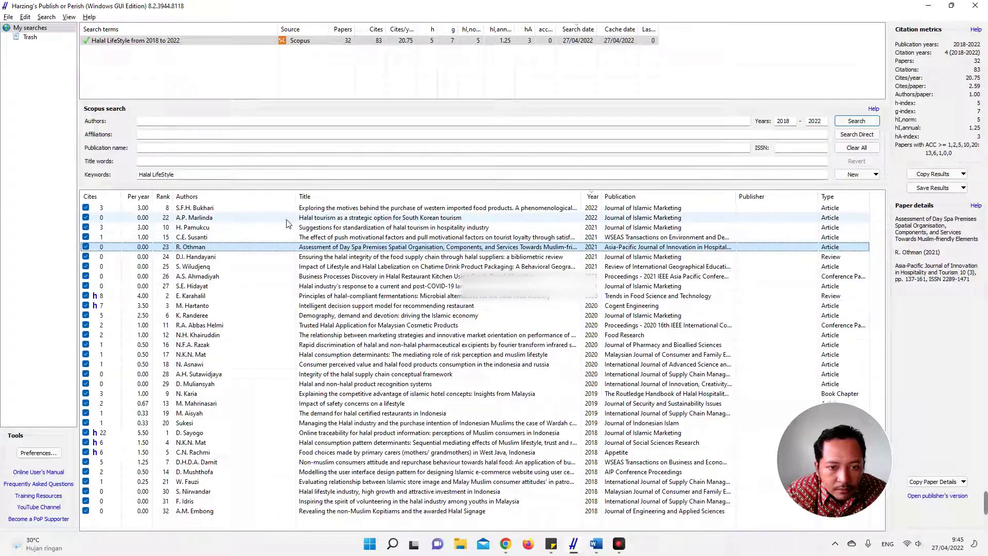
click(263, 219)
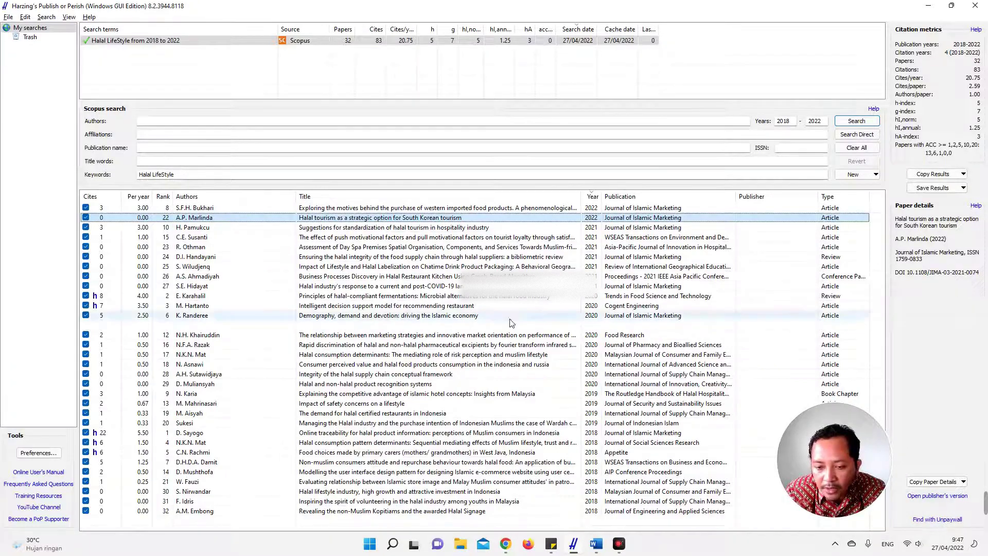
Examine the details of selected papers from 2018 to 2020, and select "Halal tourism as a strategic option for South Korean tourism"
click(431, 319)
click(347, 355)
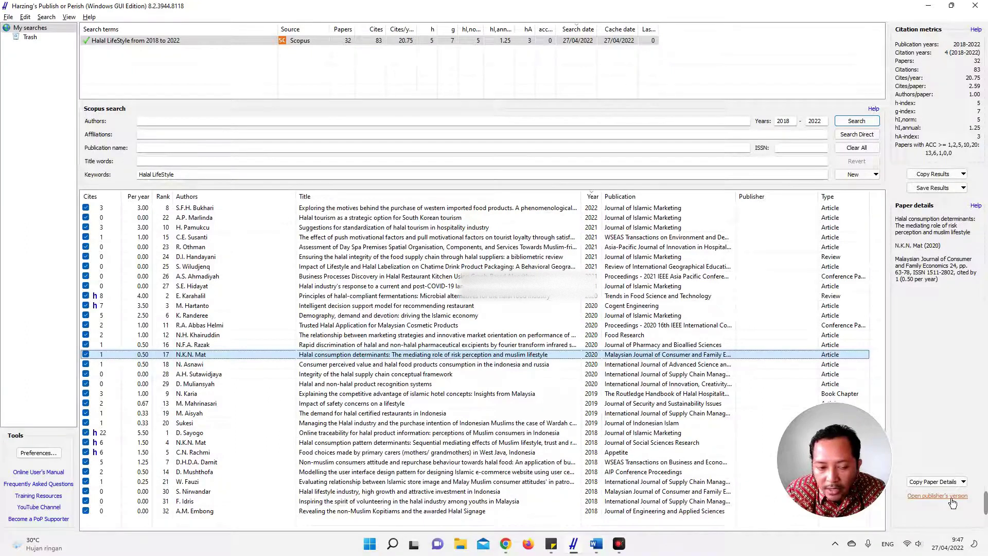
click(289, 213)
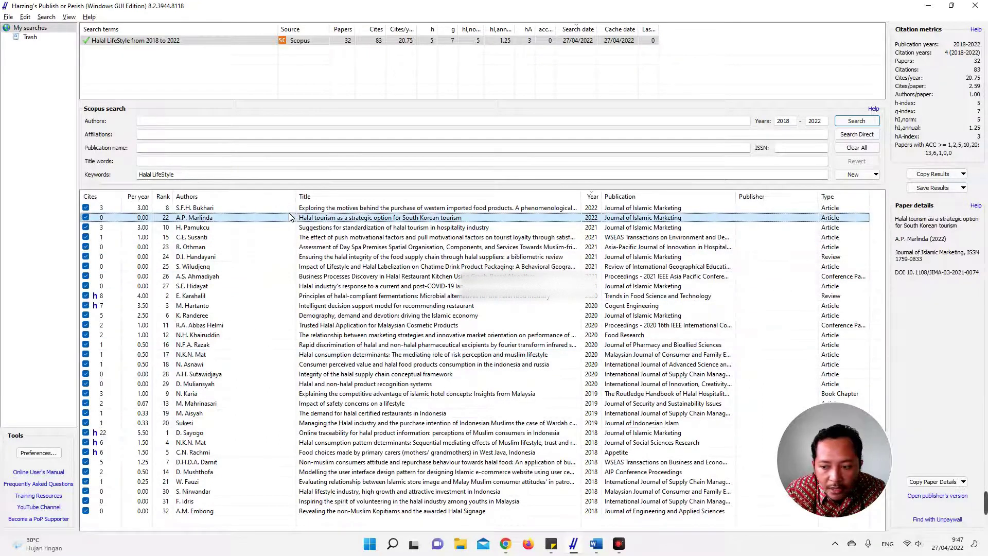
click(289, 354)
click(291, 395)
click(314, 423)
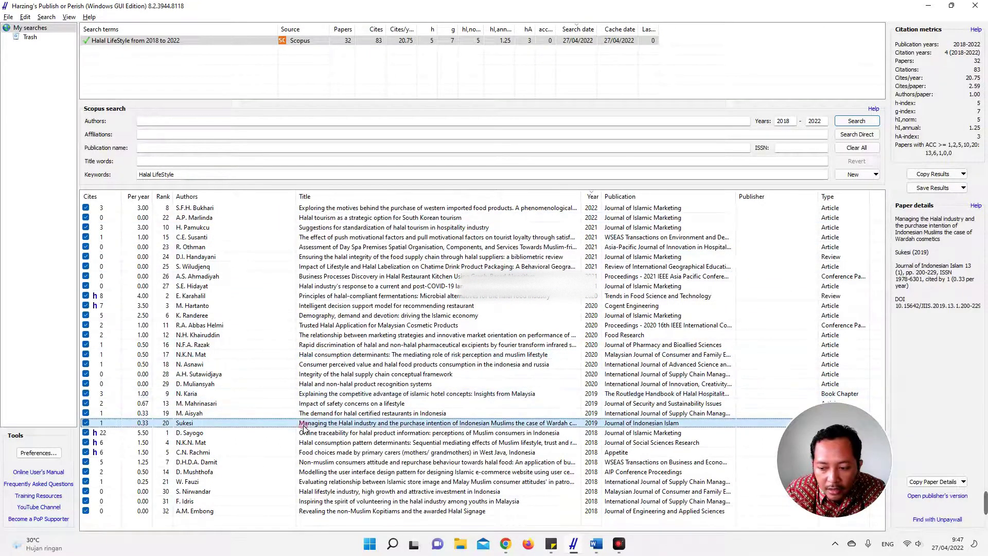
click(360, 442)
click(370, 472)
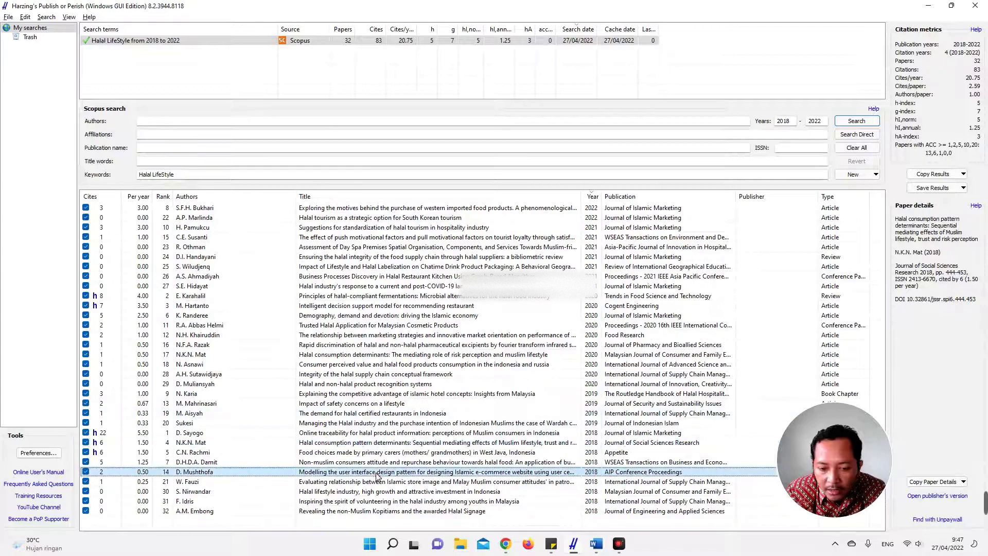
click(325, 220)
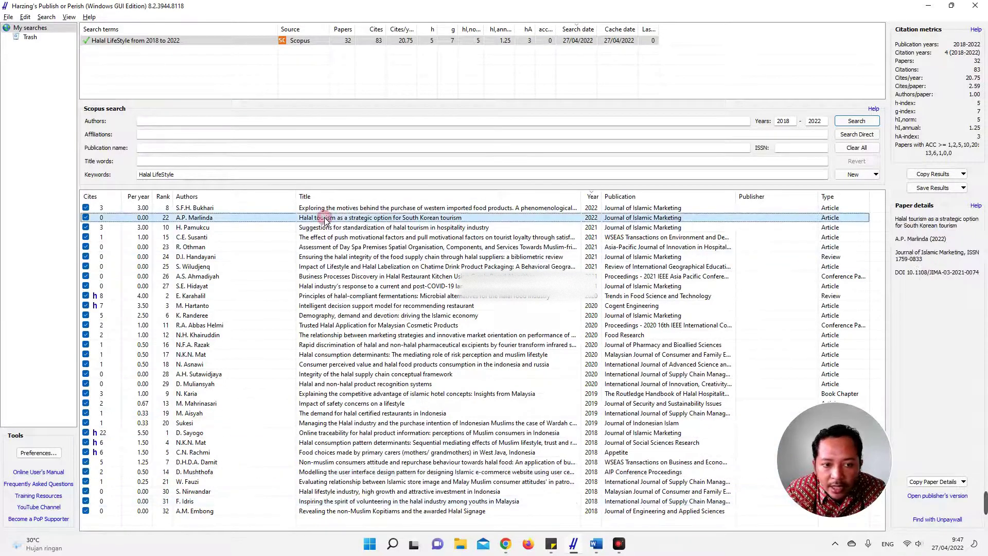
Find the selected South Korean tourism paper with Unpaywall, download the offered PDF, and open MCB-Pension-Chair-Statement-2019 for viewing
click(941, 520)
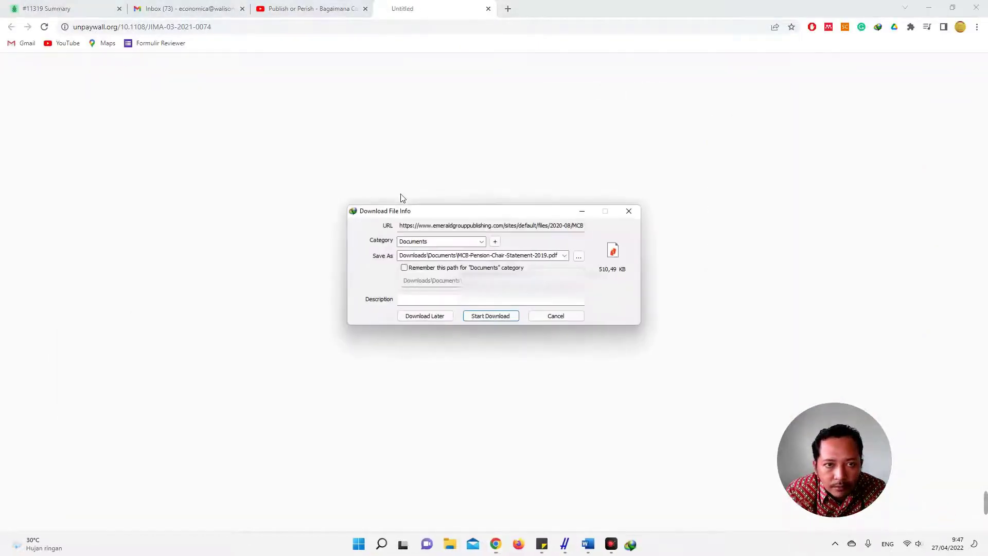
click(503, 316)
click(410, 304)
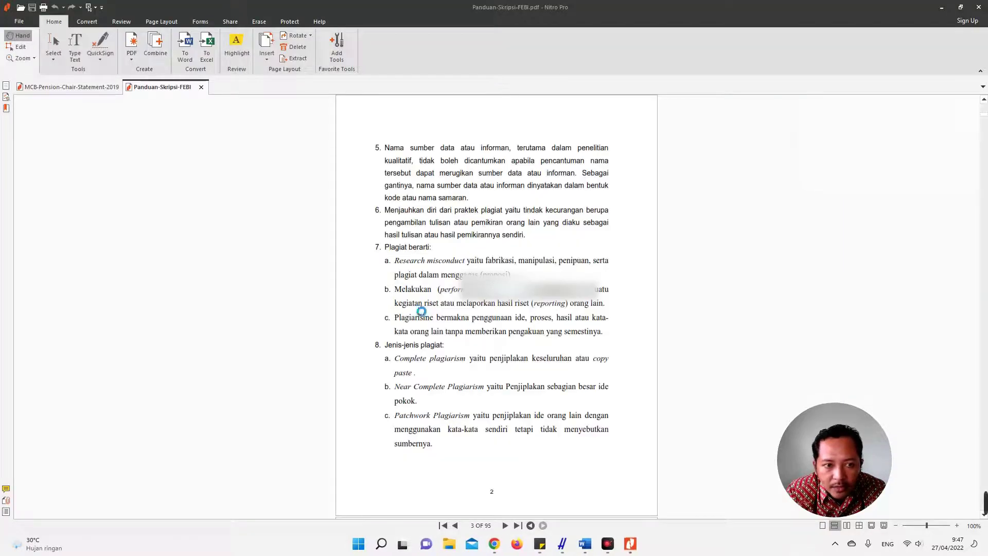
click(86, 88)
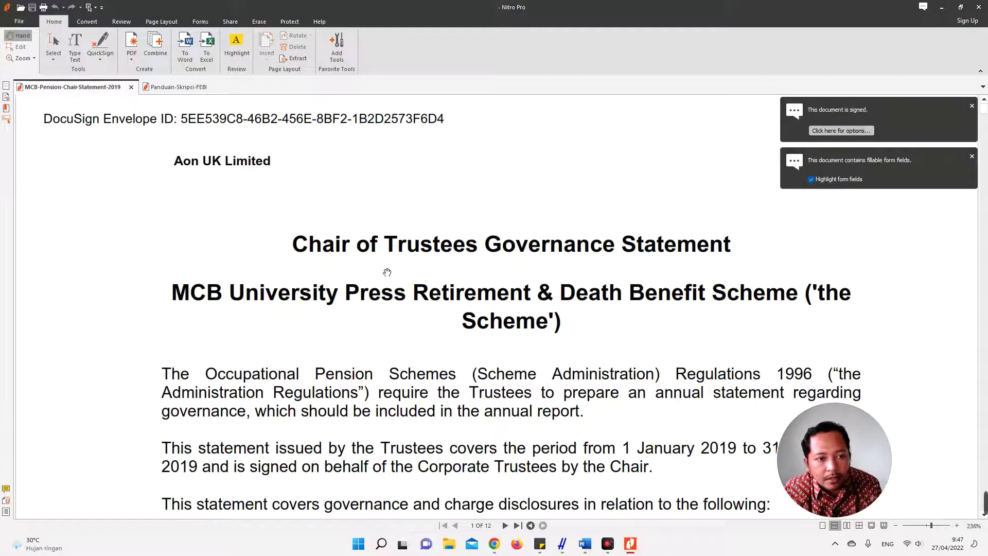
Read through the first pages of the downloaded PDF to check whether it is the wanted paper, and return to its start
scroll(387, 272, down, 2)
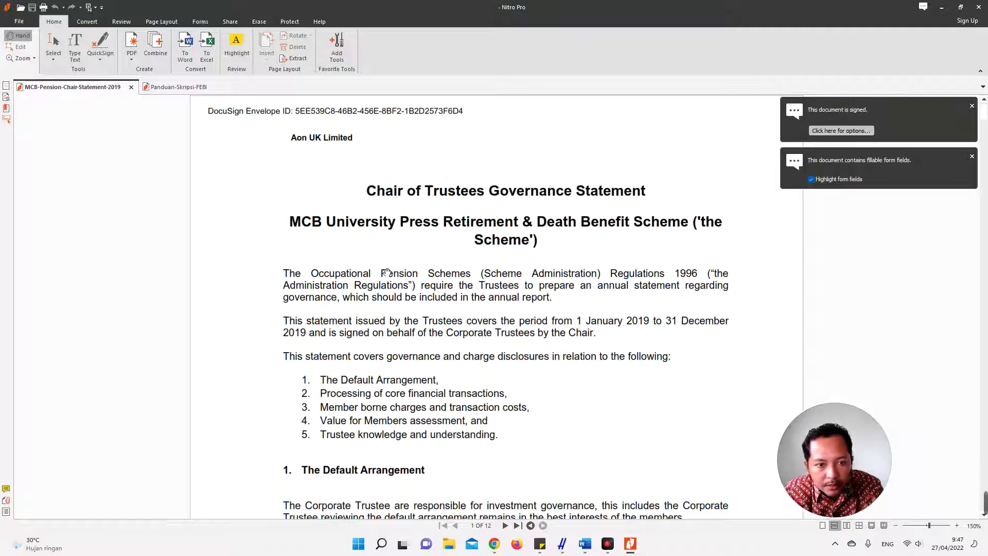
scroll(387, 272, down, 10)
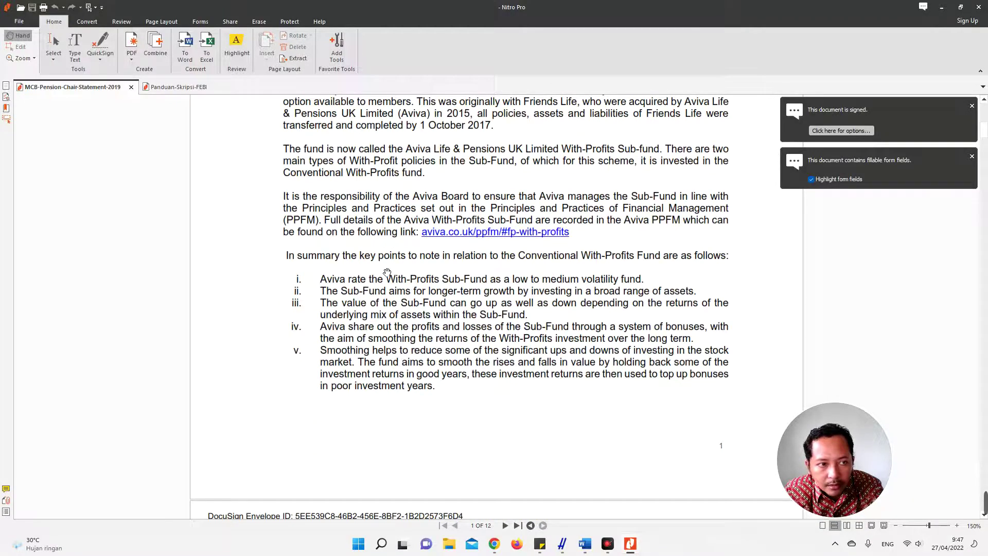
scroll(387, 272, down, 3)
scroll(387, 272, down, 5)
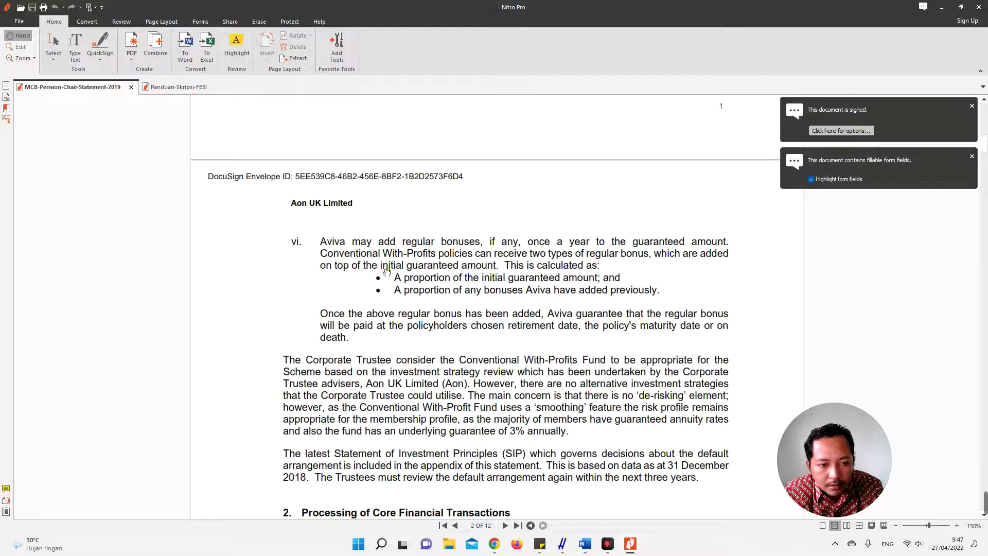
scroll(387, 272, down, 5)
scroll(387, 272, down, 14)
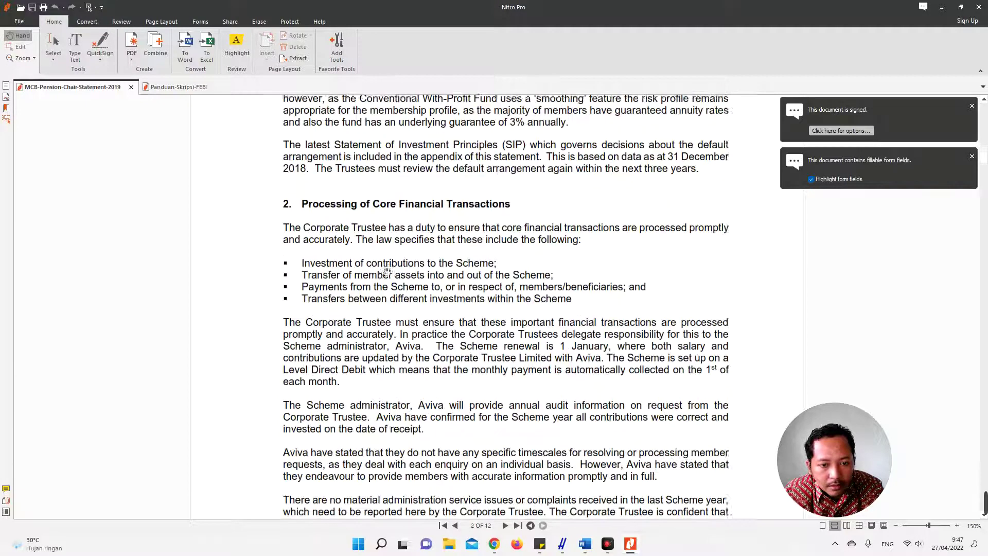
scroll(387, 273, down, 6)
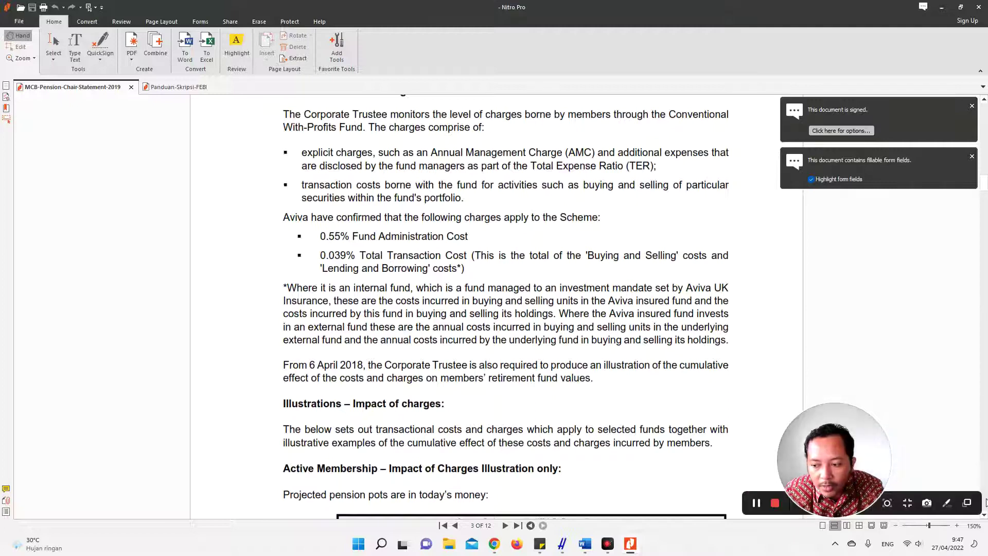
scroll(535, 200, up, 12)
scroll(535, 199, up, 20)
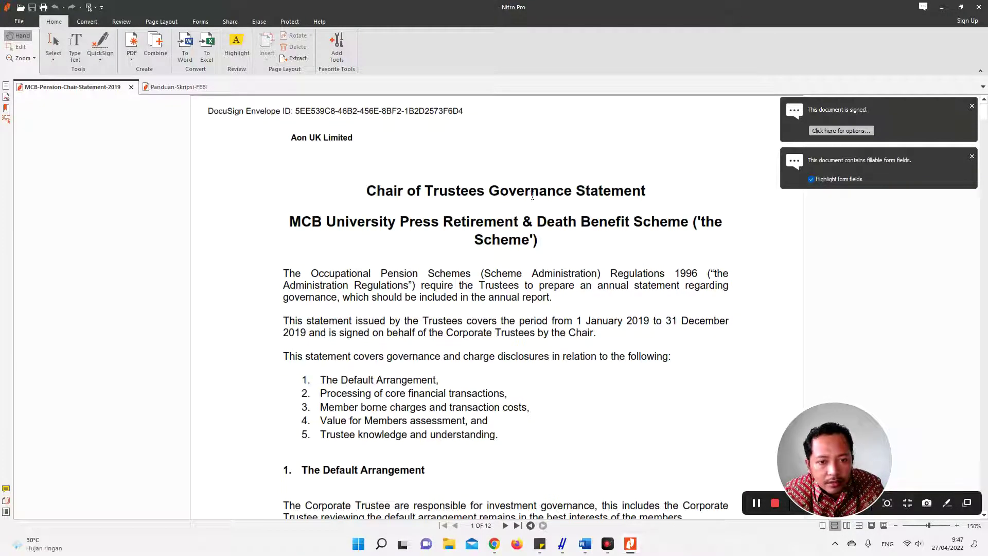
Switch to Publish or Perish, retry the Unpaywall lookup for the same paper, and cancel the duplicate download
click(561, 546)
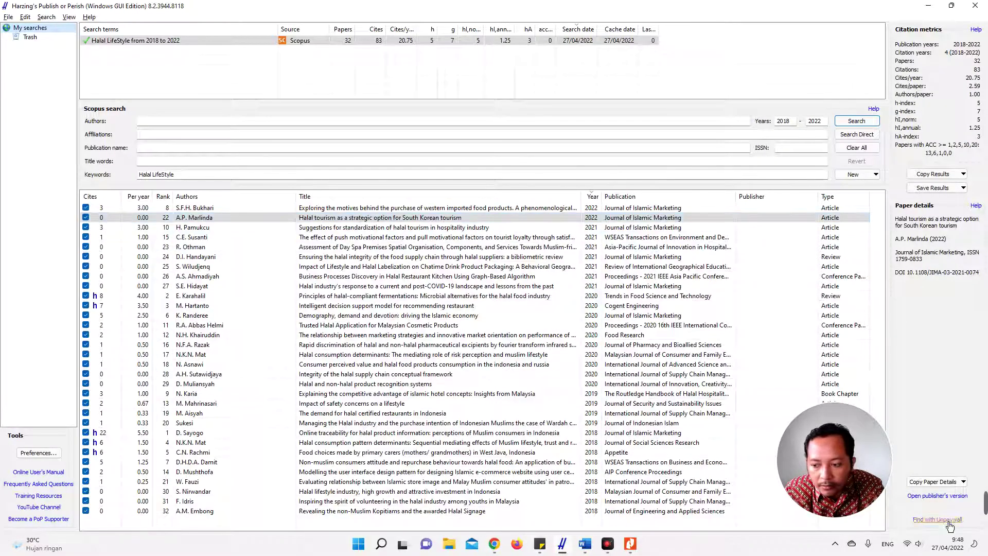
click(937, 519)
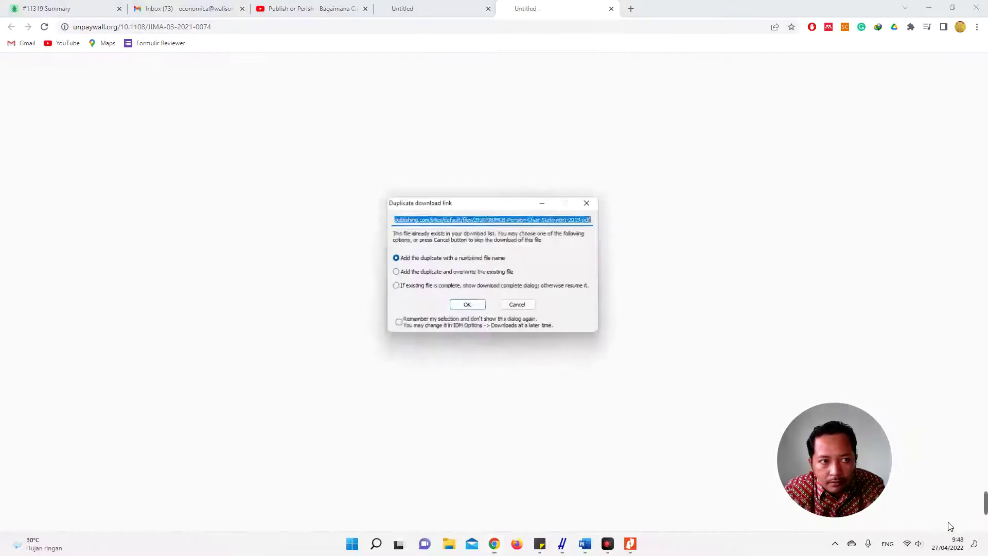
click(532, 306)
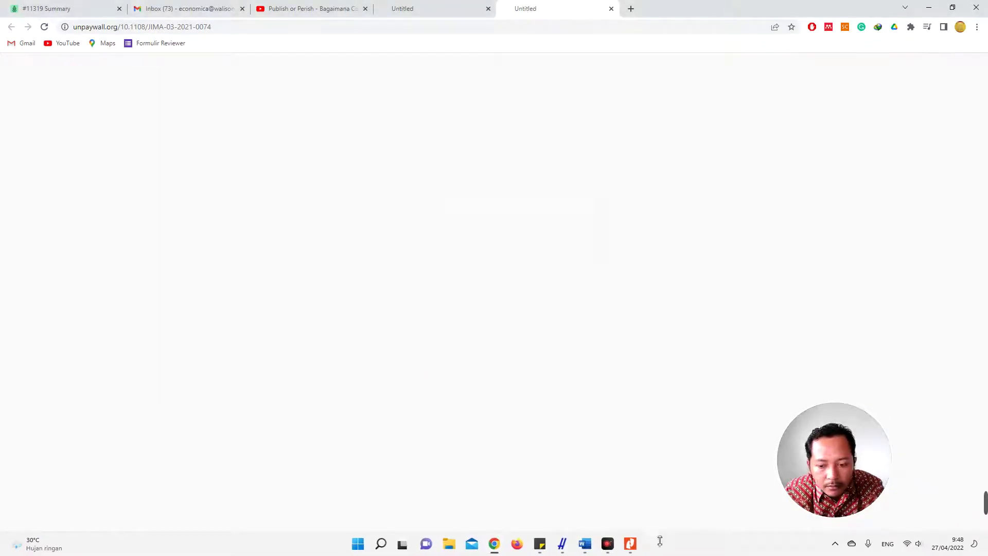
Switch to Nitro Pro, recheck the downloaded PDF's contents further through the document, and return to the browser
click(635, 549)
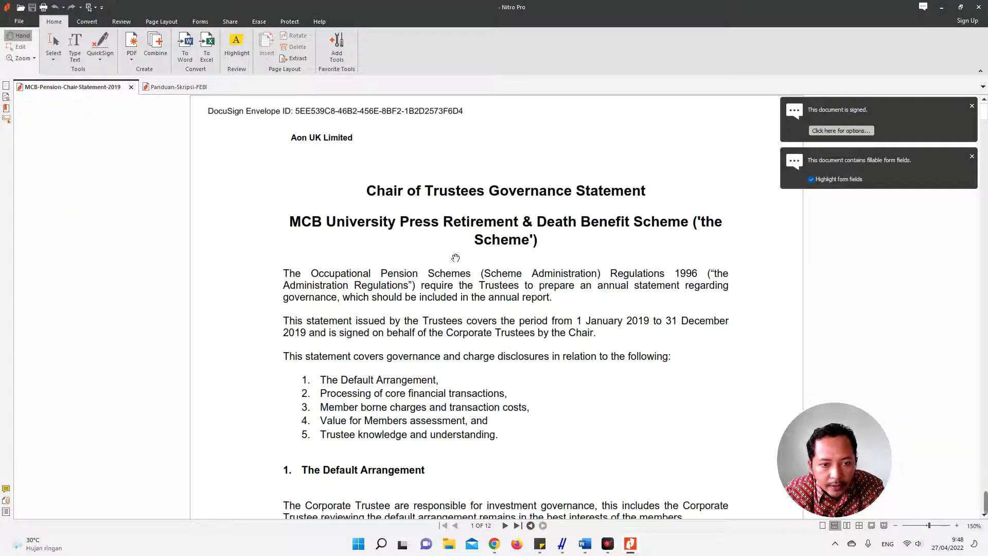
scroll(455, 258, down, 15)
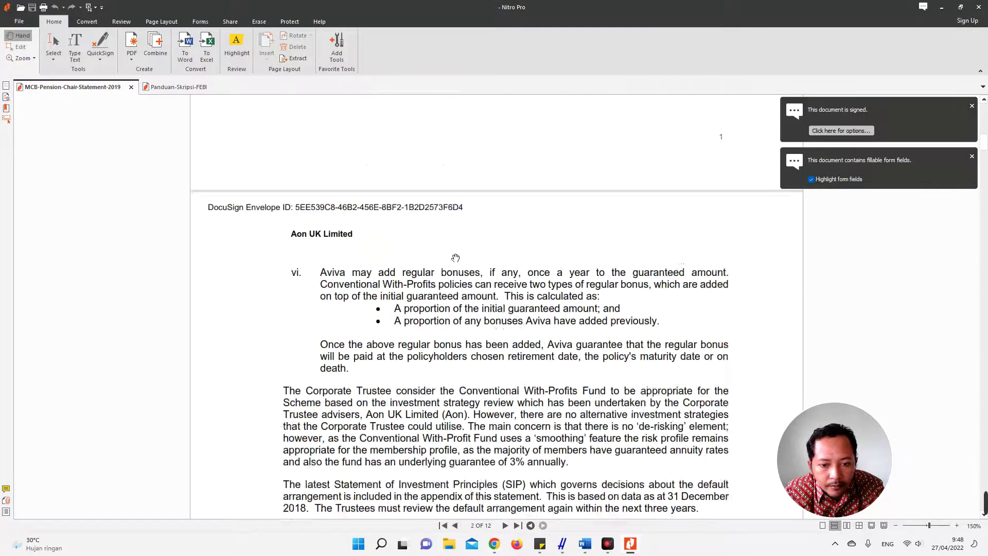
scroll(456, 258, down, 20)
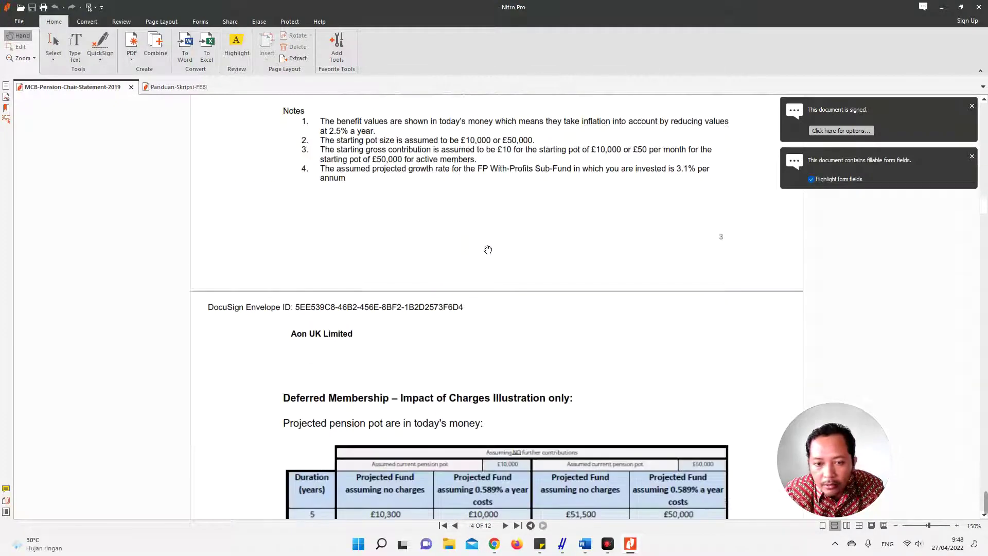
scroll(488, 250, down, 20)
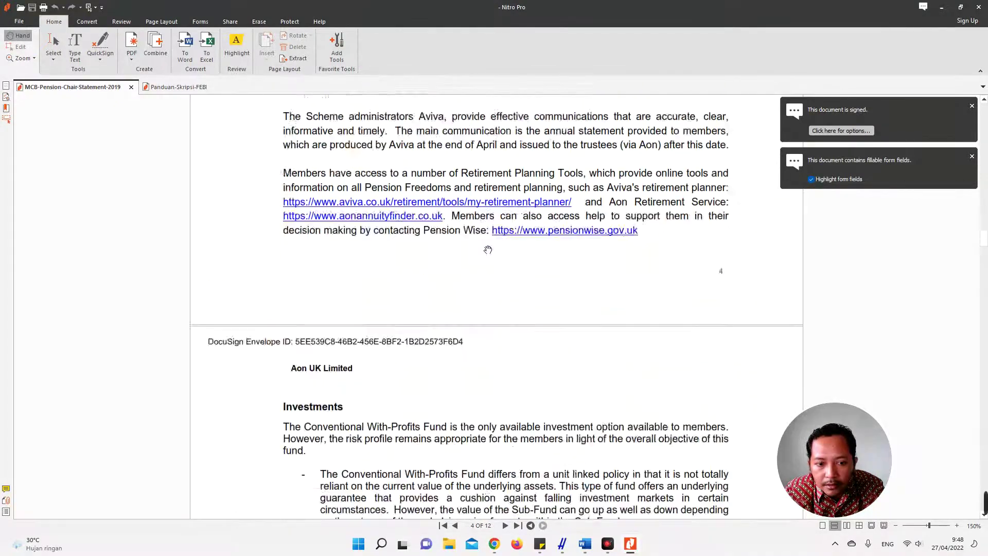
scroll(488, 249, down, 5)
drag(983, 270, 984, 101)
key(alt+Tab)
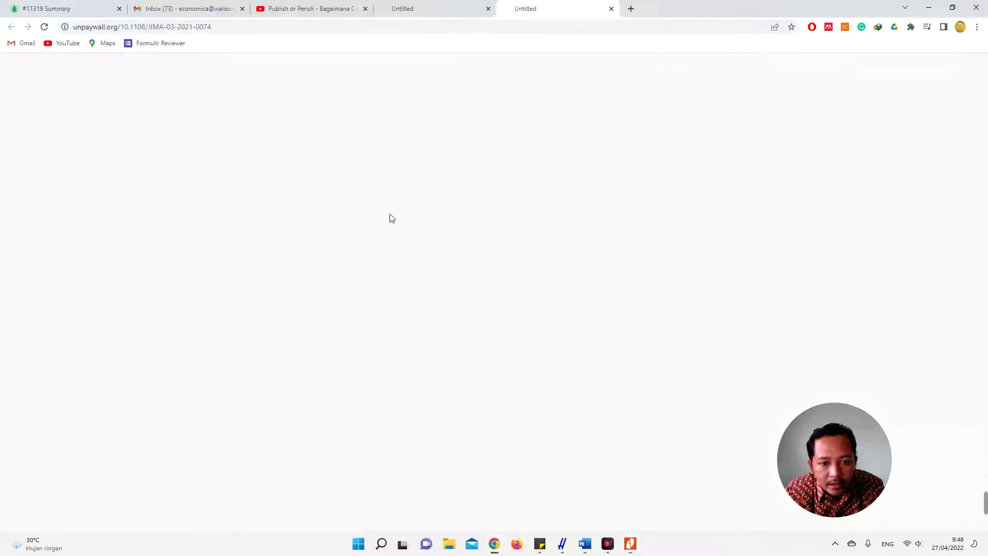
Open the publisher's version of the South Korean tourism paper from Publish or Perish and list its last author's works on Emerald Insight
click(563, 547)
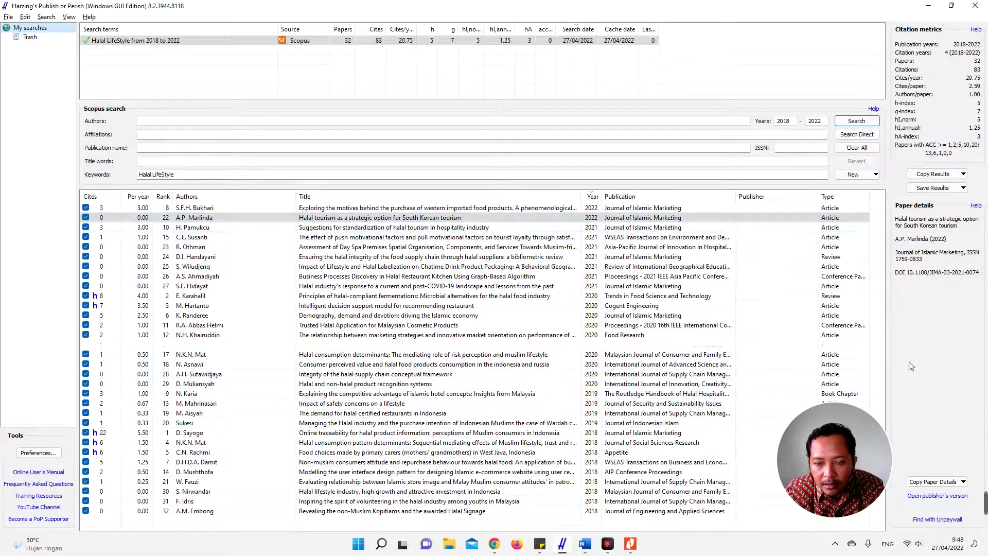
click(937, 496)
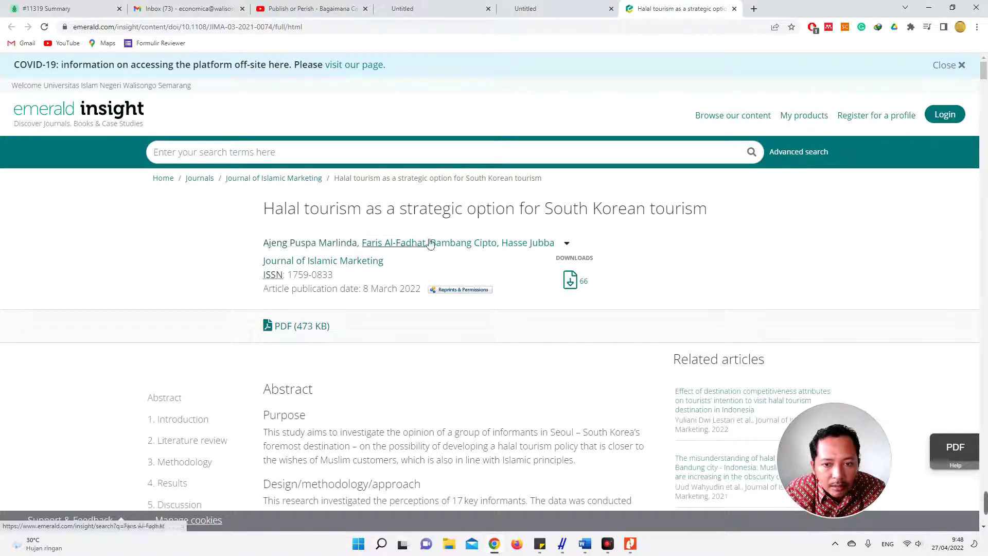
double_click(560, 209)
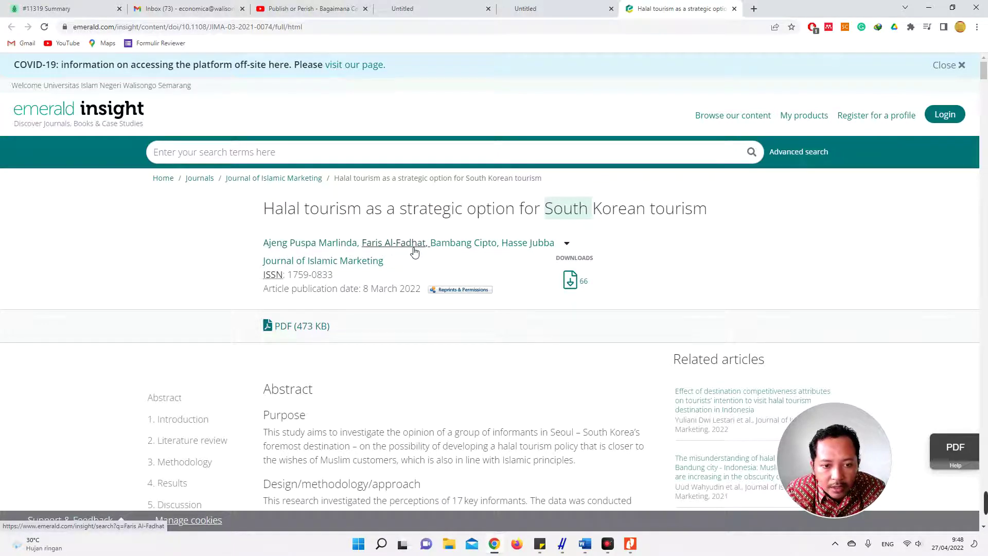
click(544, 249)
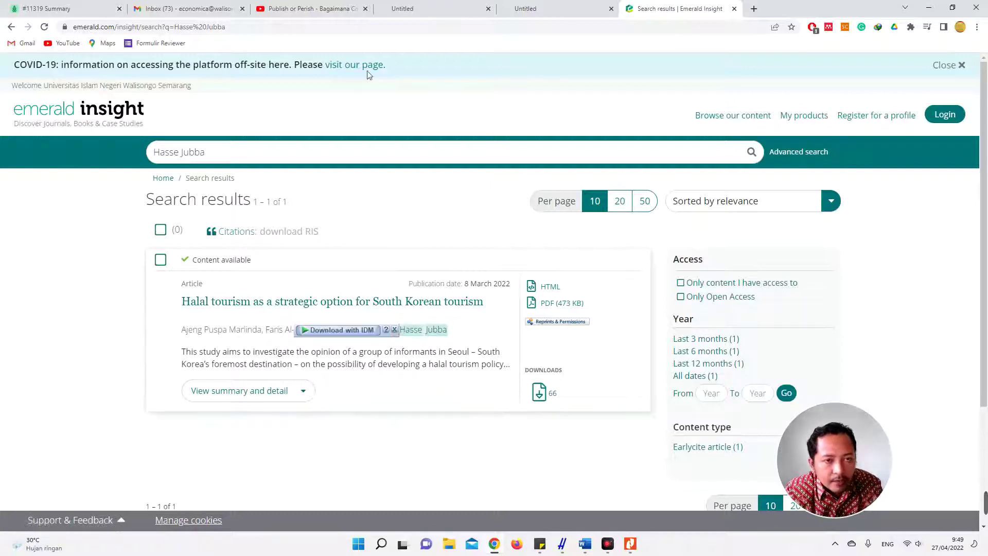
Load the Scopus website in the second blank Unpaywall browser tab and open its author search
click(554, 16)
click(514, 26)
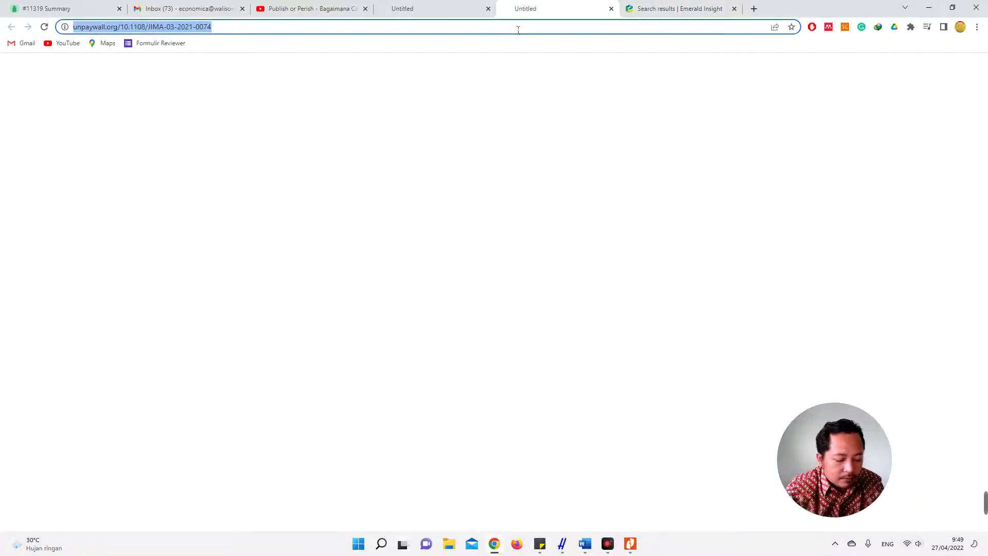
text(scopus)
key(Return)
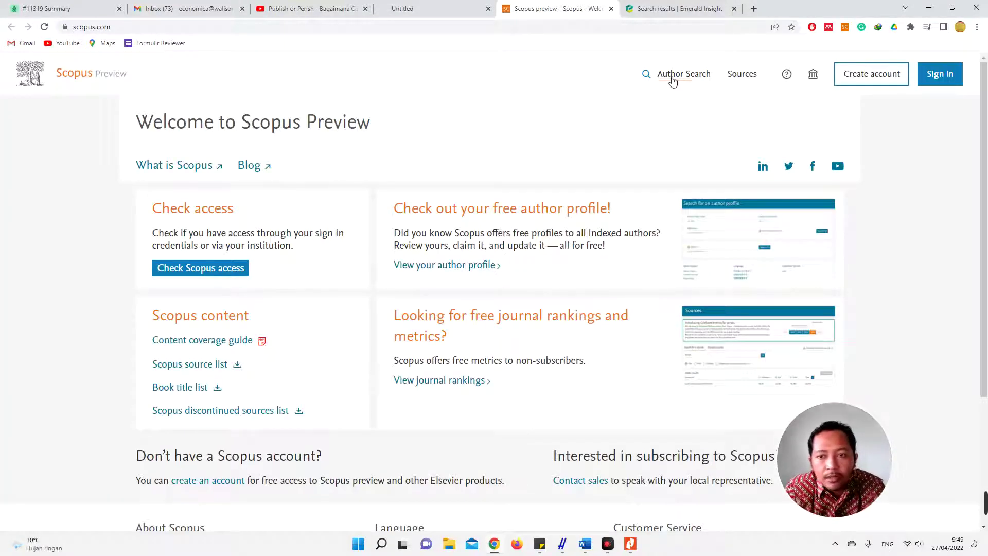
click(674, 77)
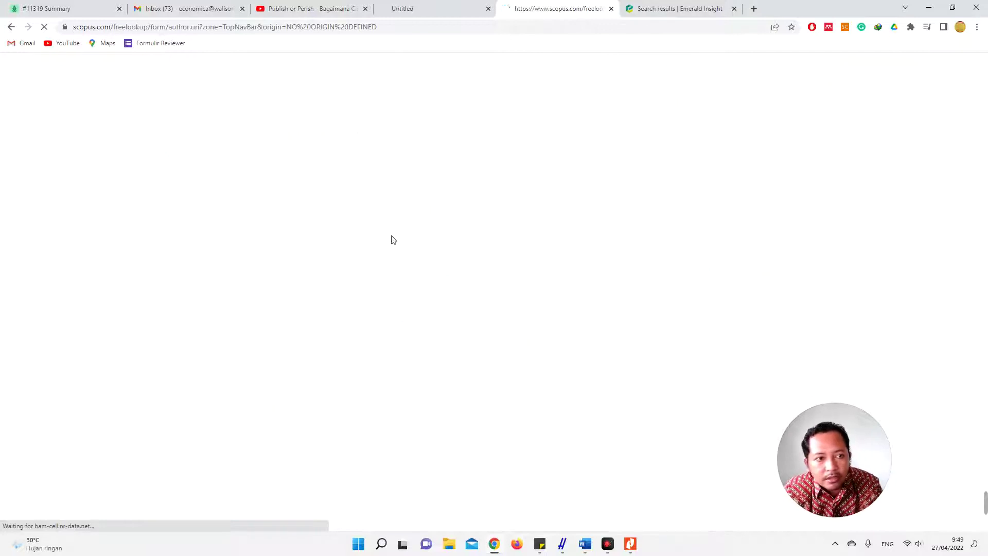
Search Scopus for the paper's last author by last and first name, and check the author's document count and affiliation
click(367, 264)
text(Hasse Jubba)
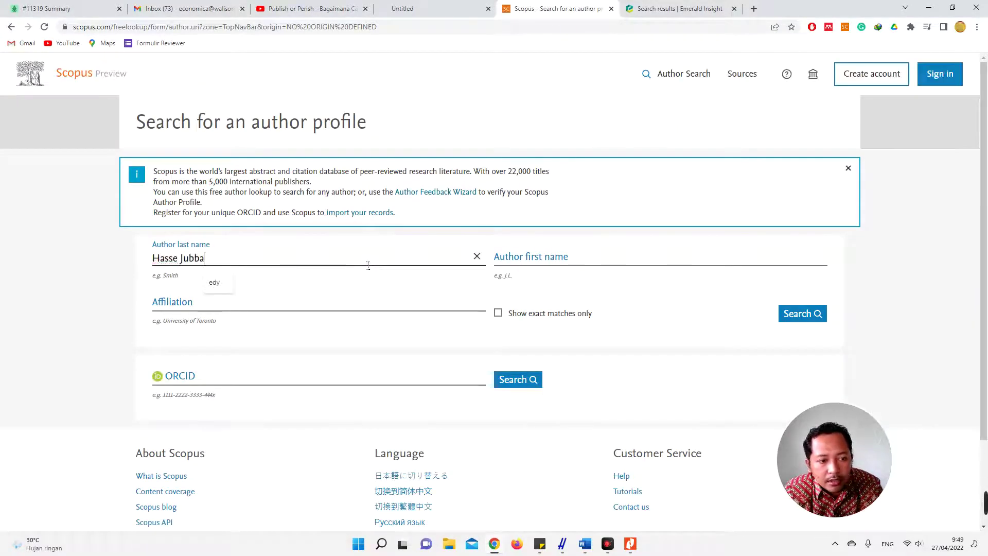
double_click(161, 260)
key(BackSpace)
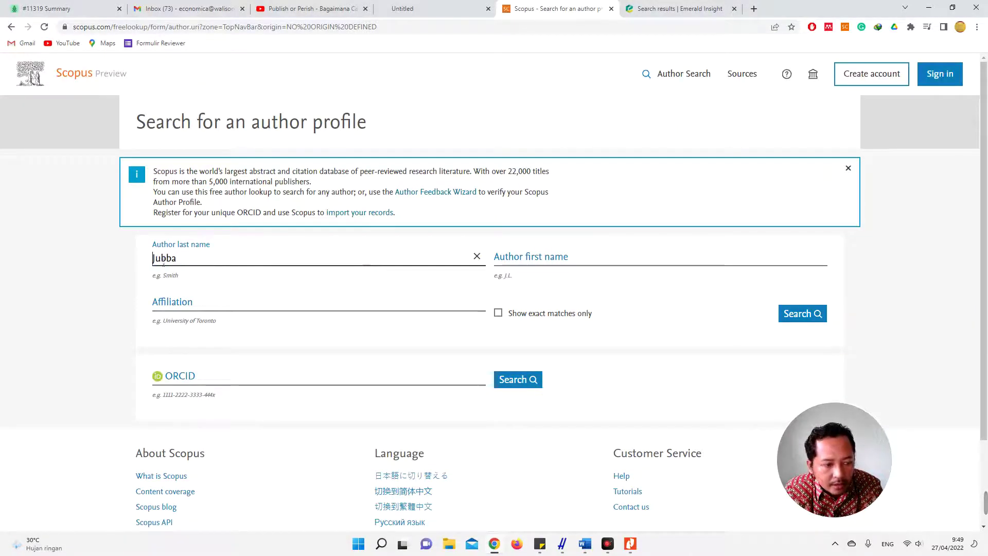
click(534, 261)
text(Hasse)
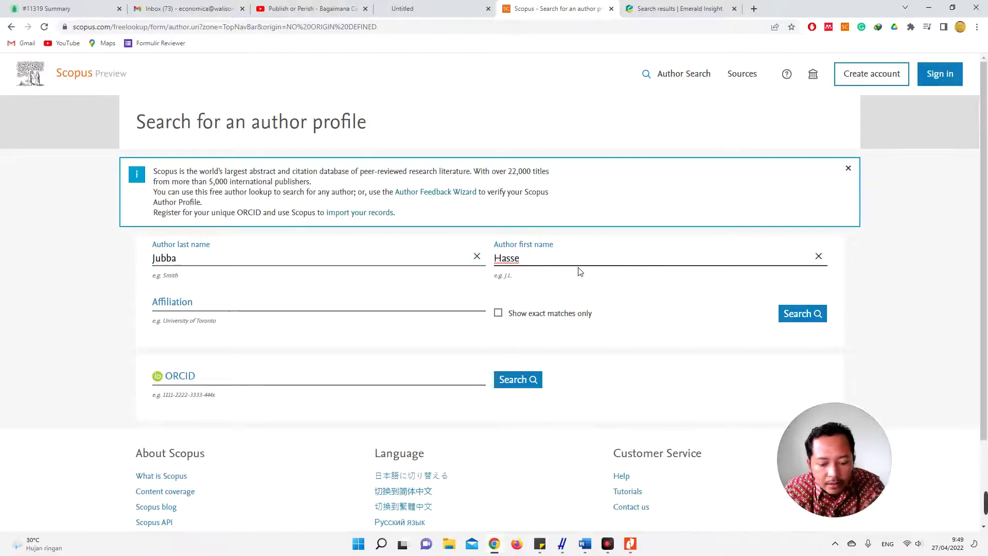
click(788, 322)
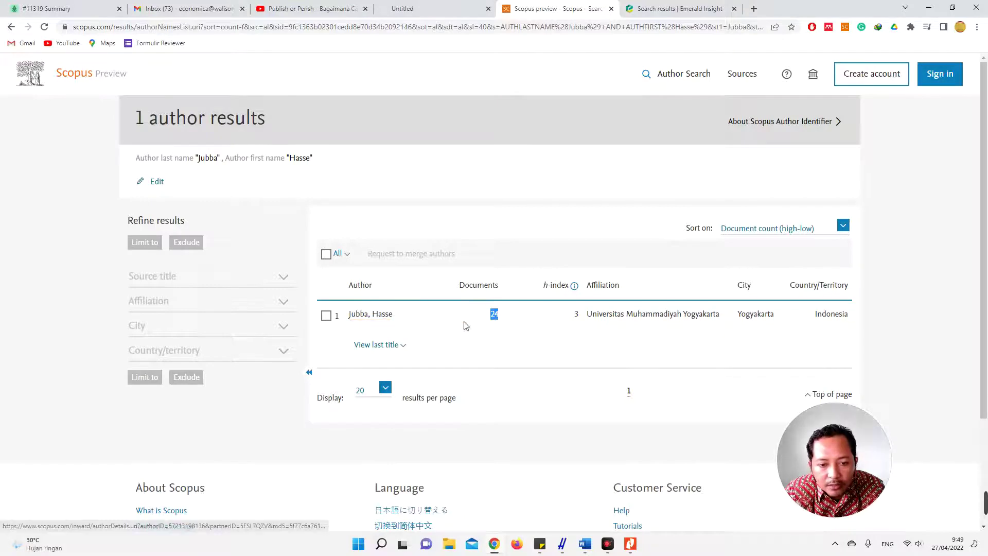
triple_click(641, 322)
click(641, 321)
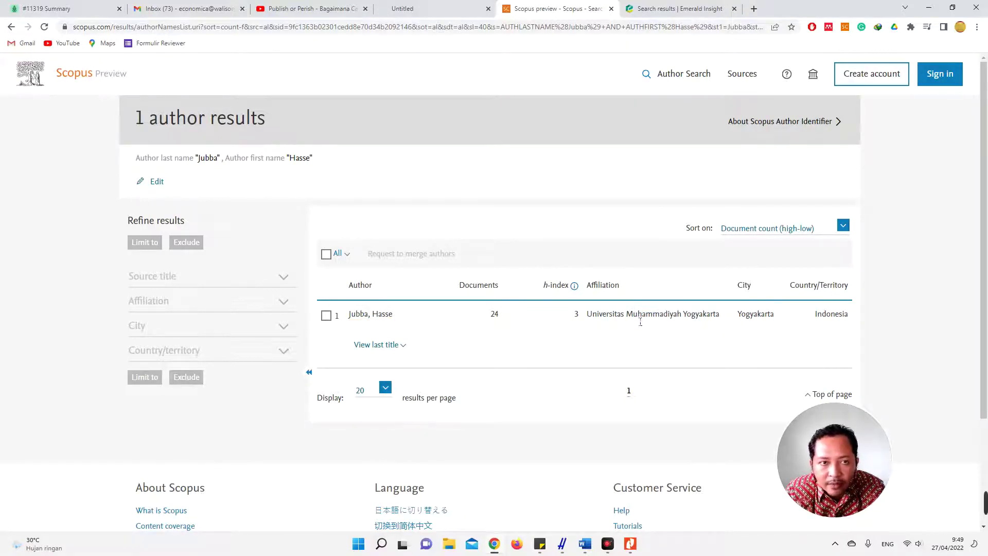
Return to Publish or Perish and examine the details of several 2021 papers and "Demography, demand and devotion: driving the Islamic economy"
click(568, 548)
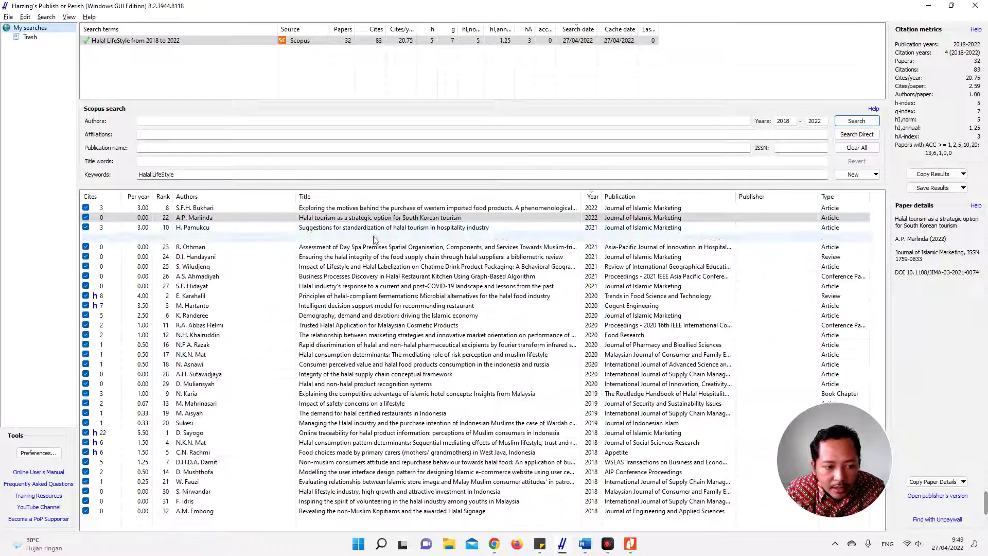
click(246, 247)
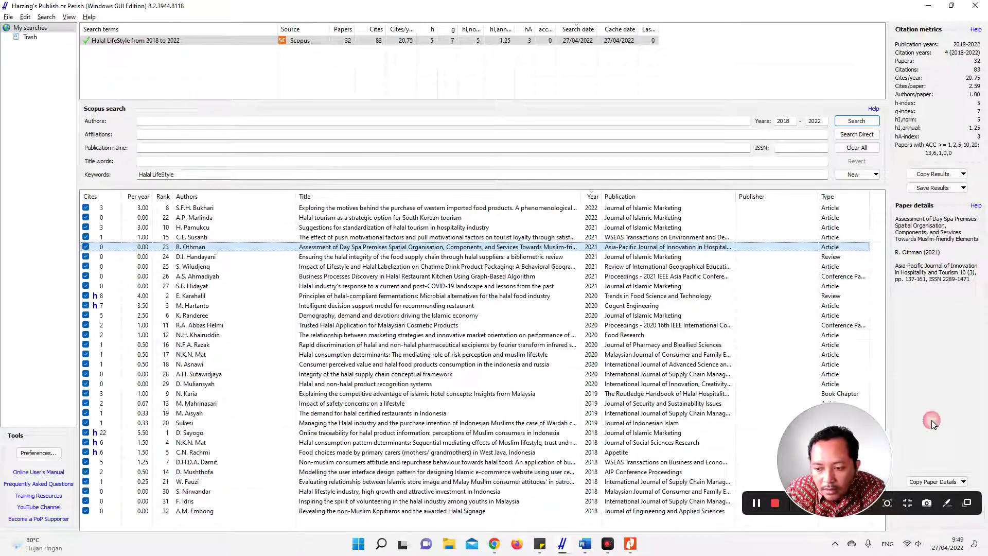
click(444, 258)
click(443, 250)
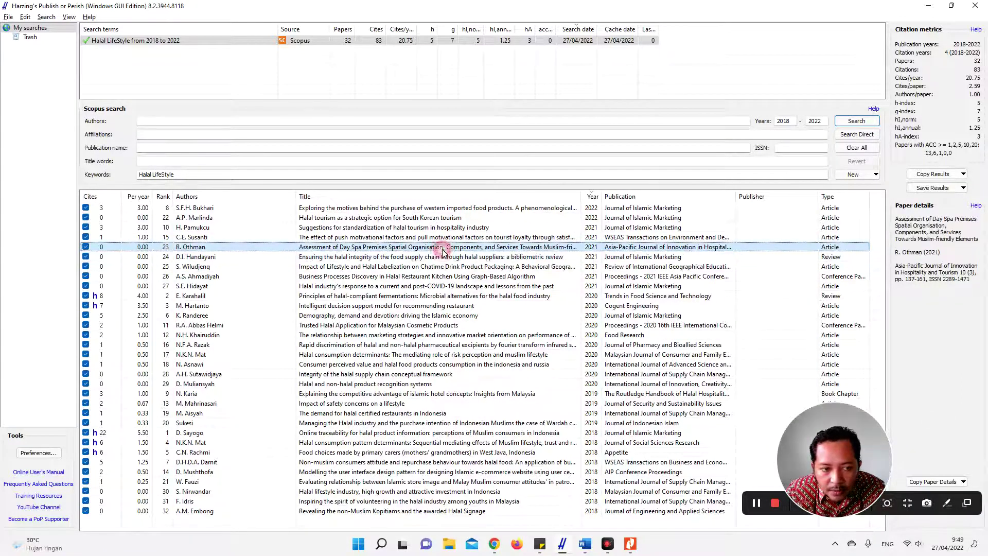
click(364, 259)
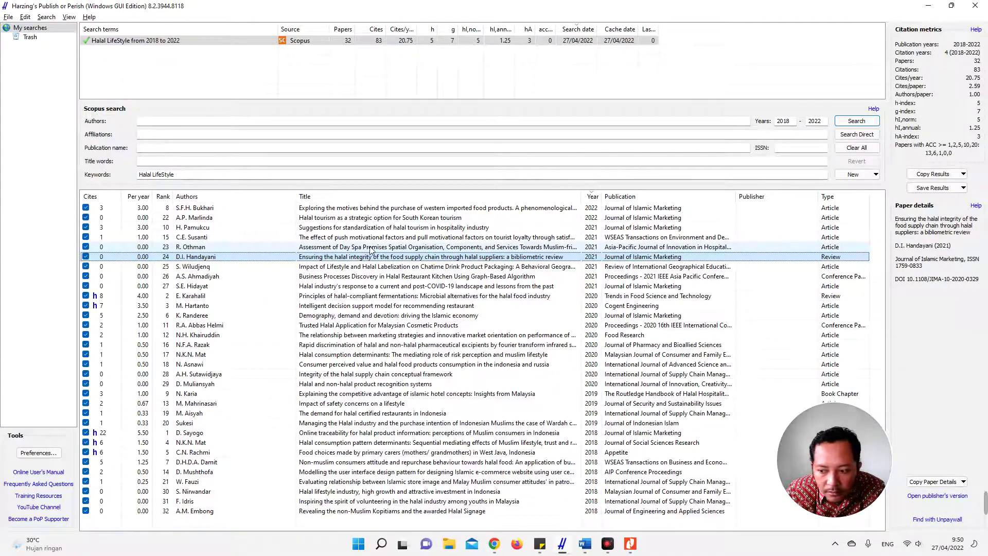
click(362, 267)
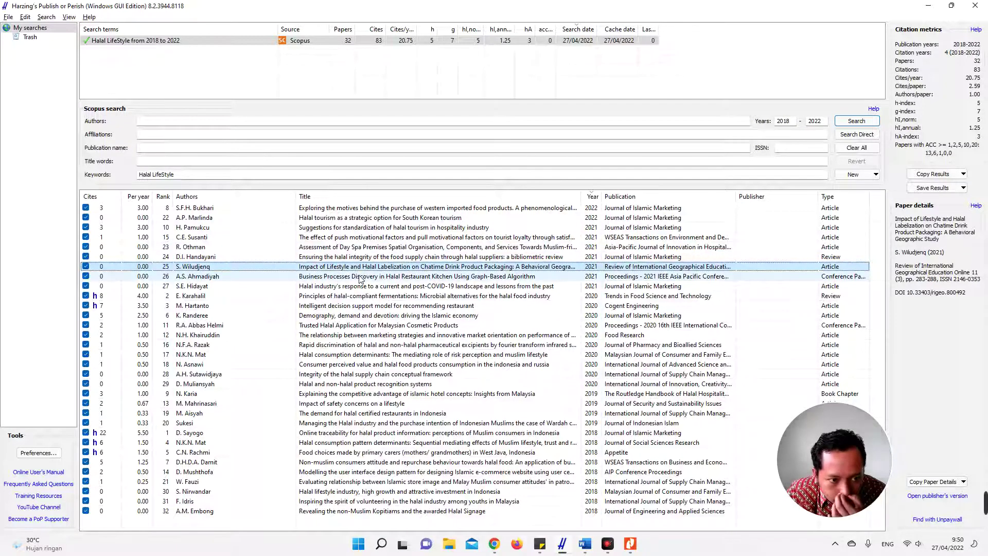
click(354, 317)
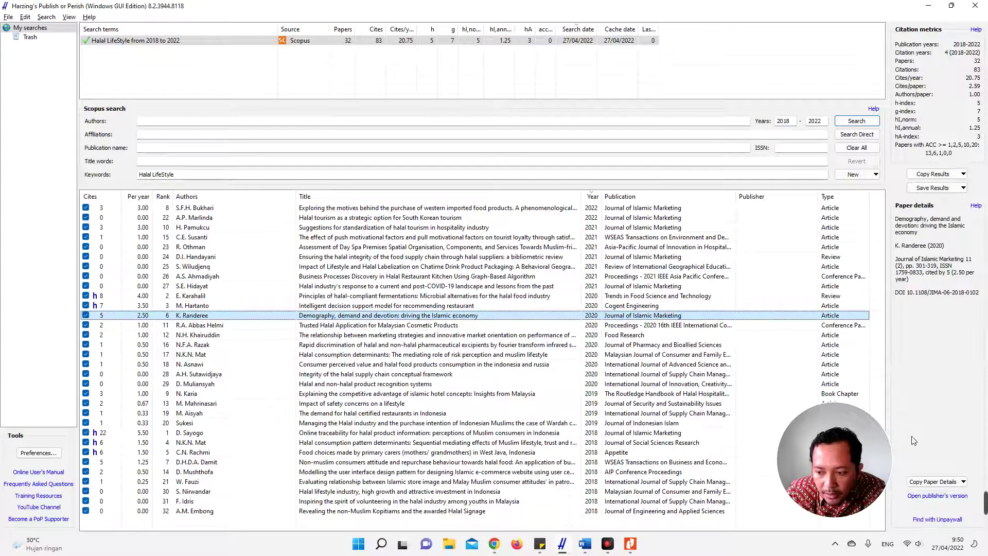
Find the "Demography, demand and devotion" paper with Unpaywall, download its PDF and open it to view the opening pages
click(937, 519)
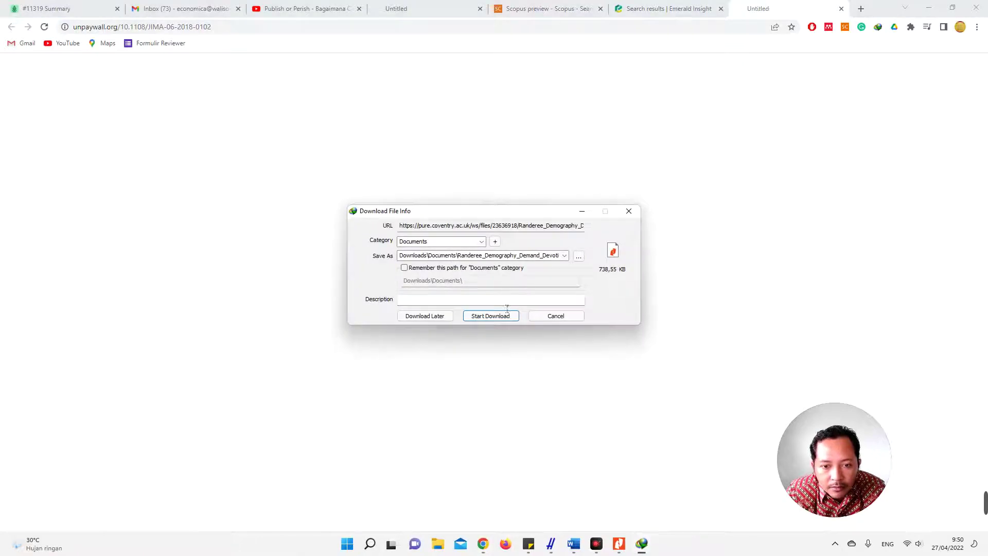
click(499, 316)
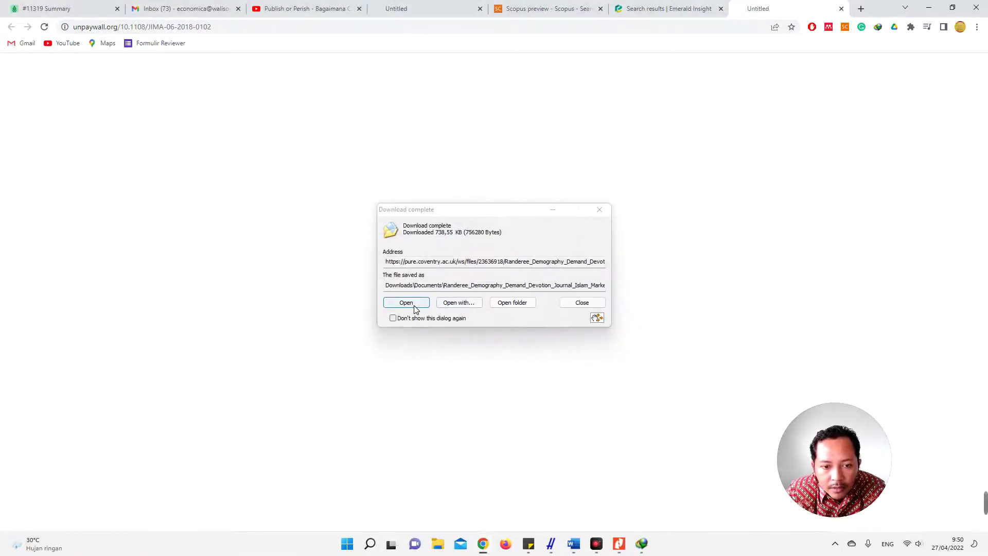
click(406, 303)
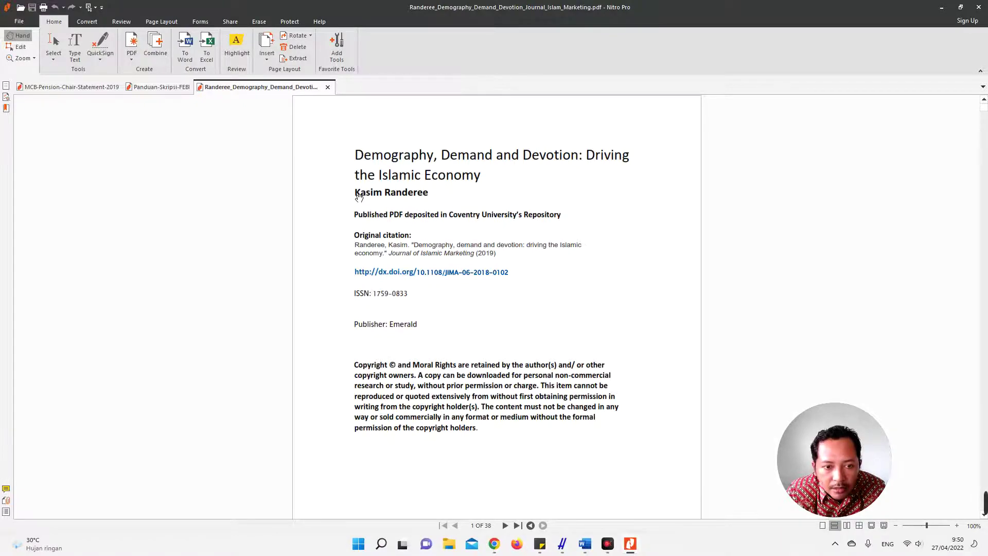
scroll(429, 297, down, 10)
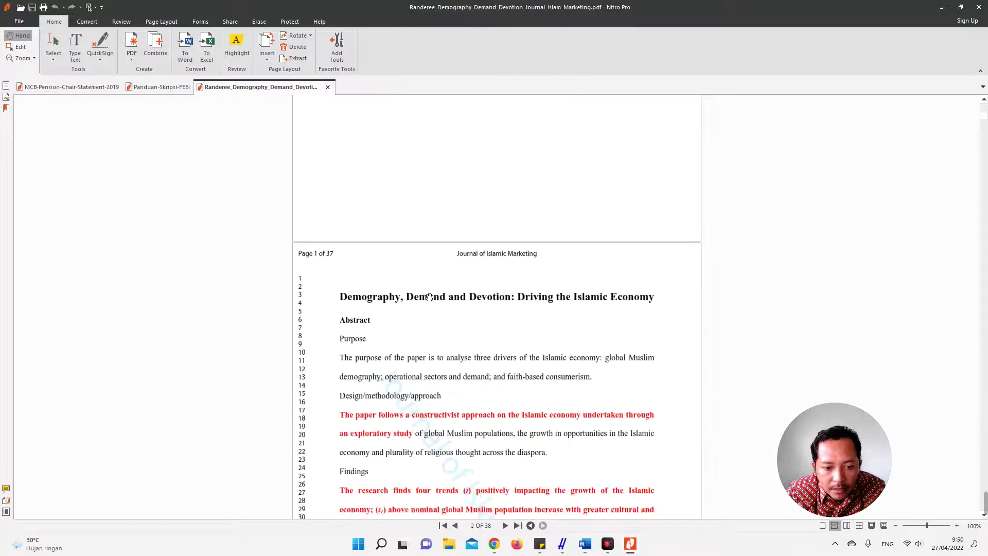
scroll(429, 297, up, 8)
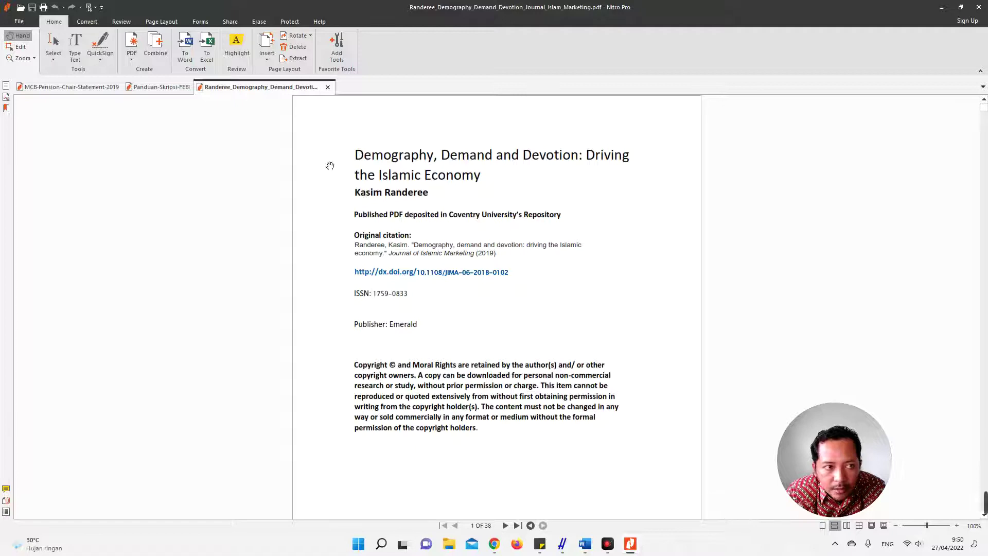
Copy the author's name from the PDF's first page and open a new author search on Scopus in the browser
click(53, 44)
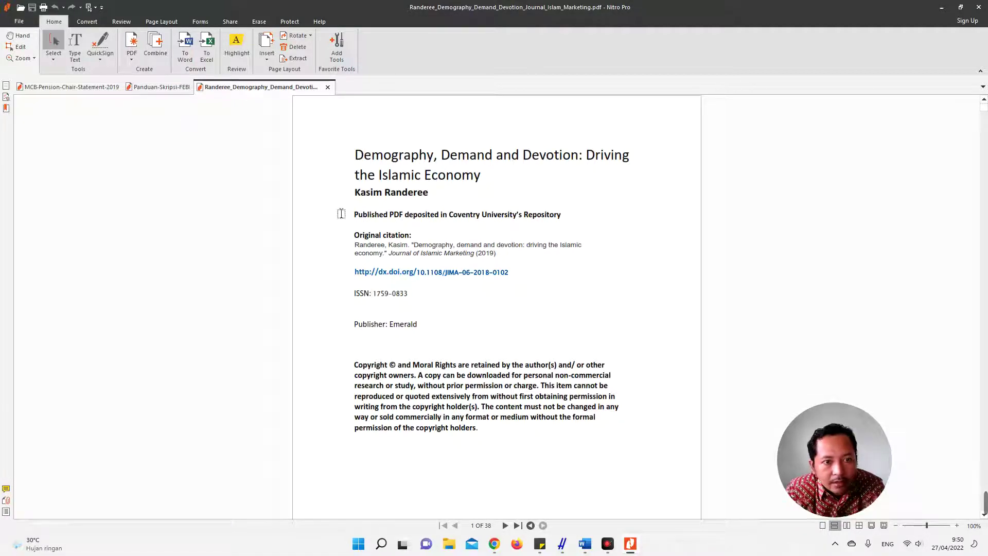
drag(354, 194, 431, 196)
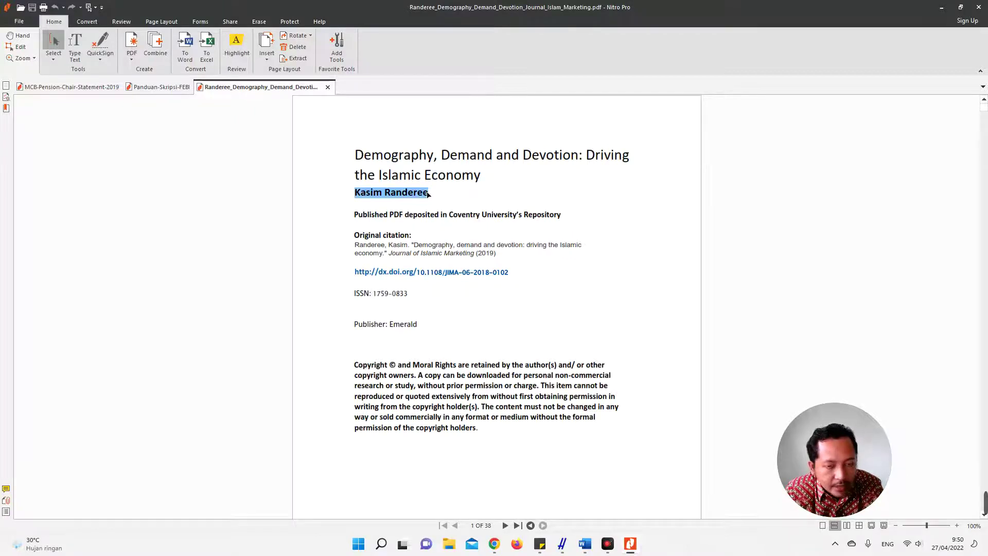
key(alt+Tab)
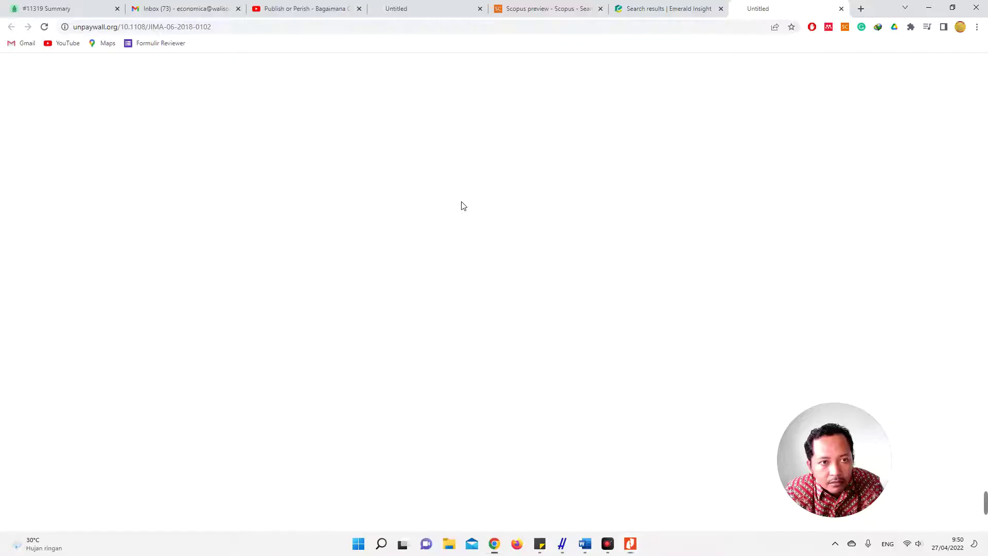
click(557, 12)
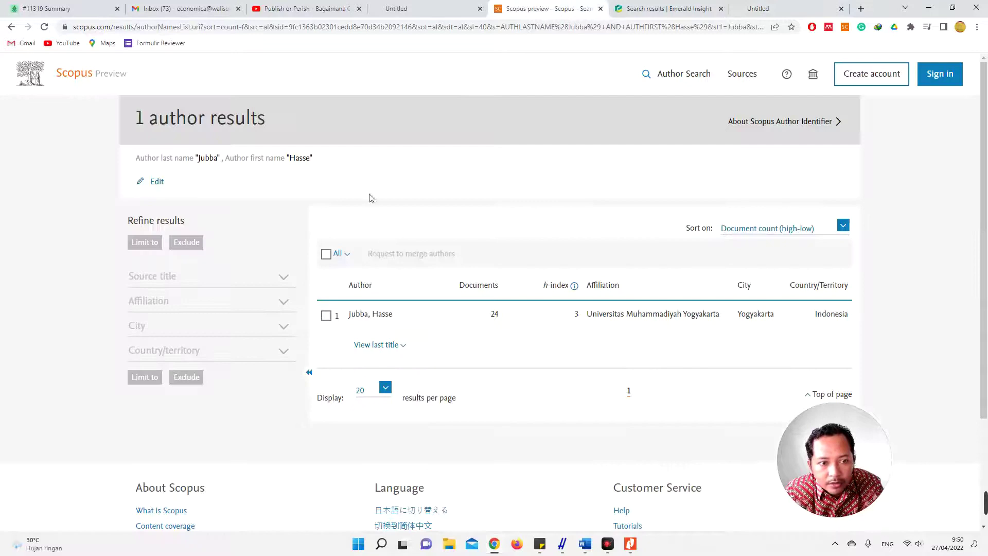
click(714, 75)
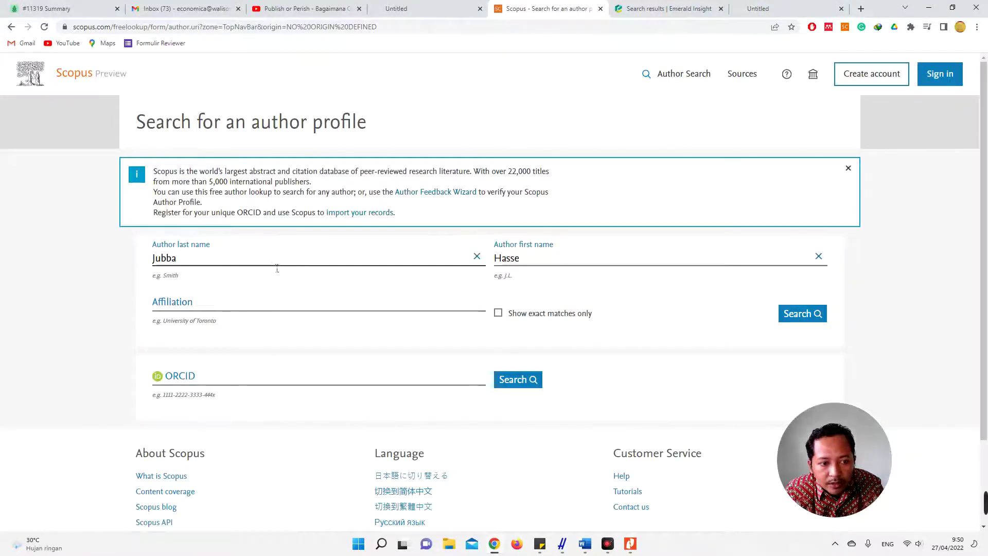
Replace the previous last and first names with those of the PDF's author and search Scopus for the profile
double_click(273, 264)
text(Kasim Randeree)
double_click(172, 259)
key(ctrl+c)
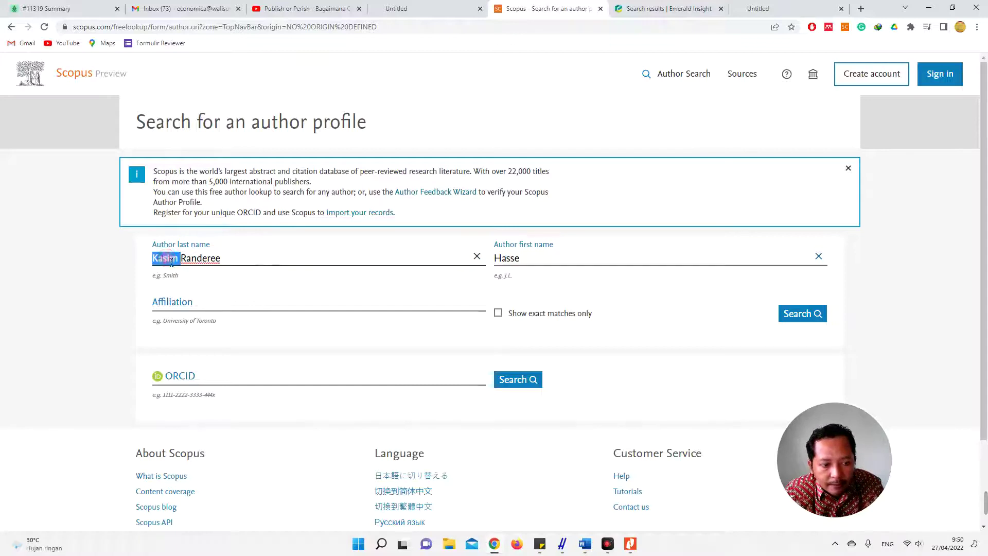
key(BackSpace)
key(ctrl+a)
key(ctrl+v)
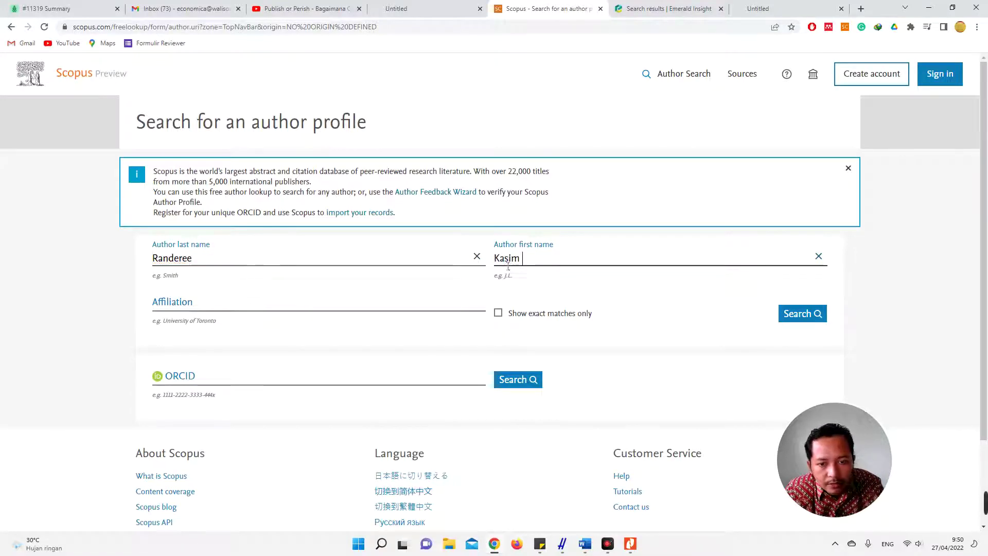
key(Return)
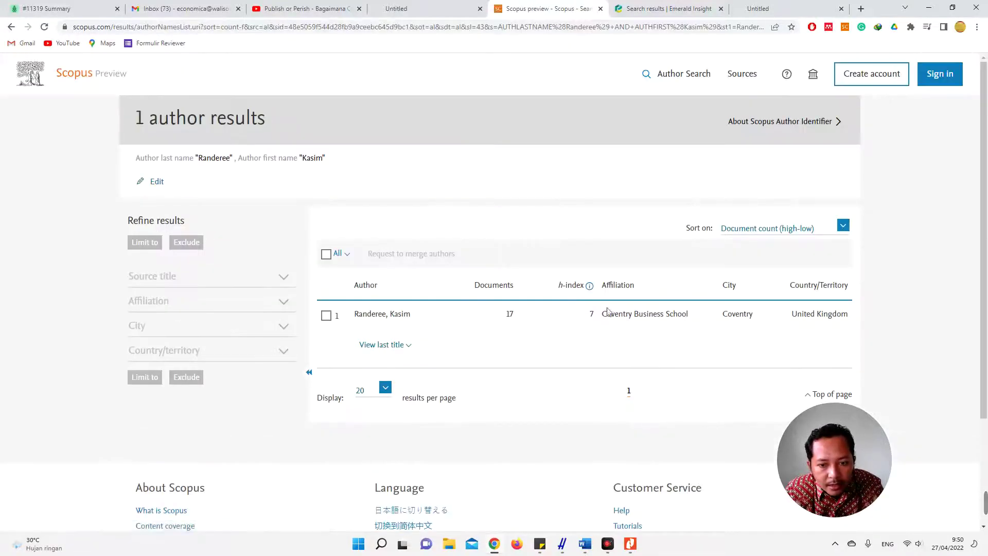
Check the author's country, document count and most recent title in the Scopus result, and open the author's profile
triple_click(804, 316)
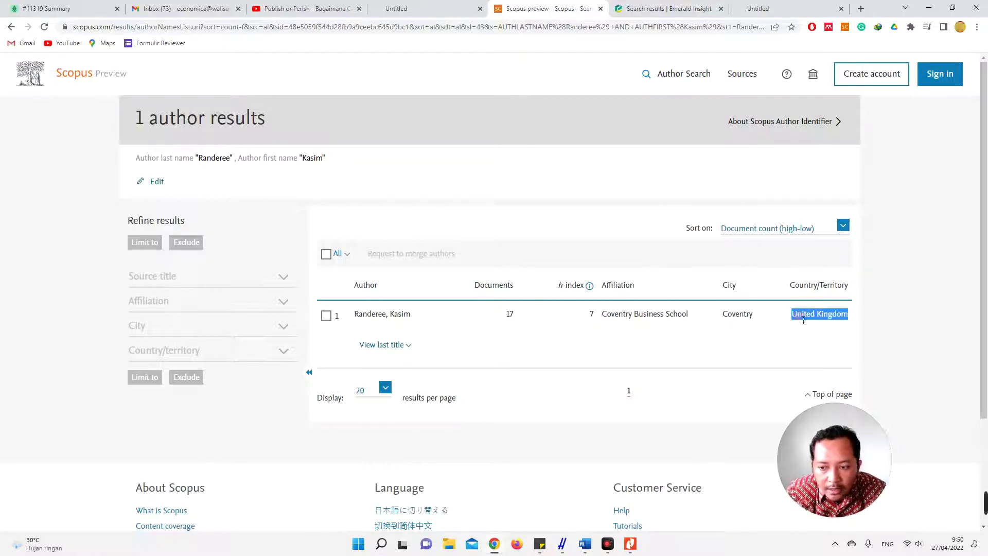
double_click(512, 316)
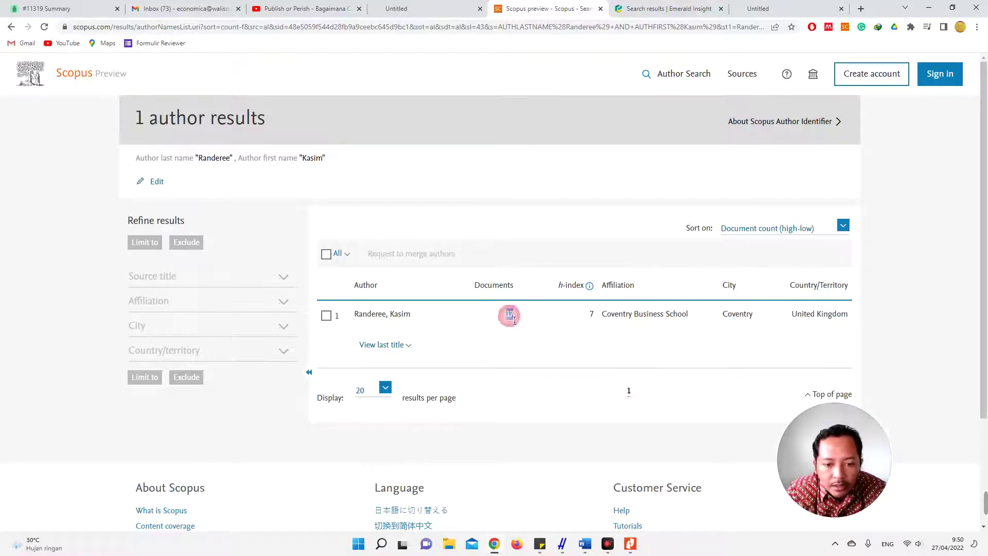
click(408, 346)
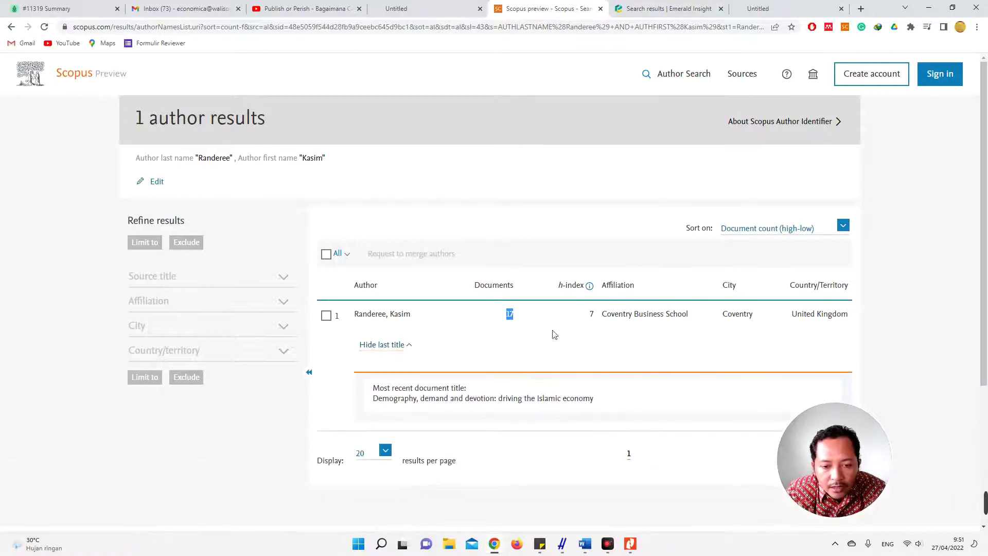
click(517, 323)
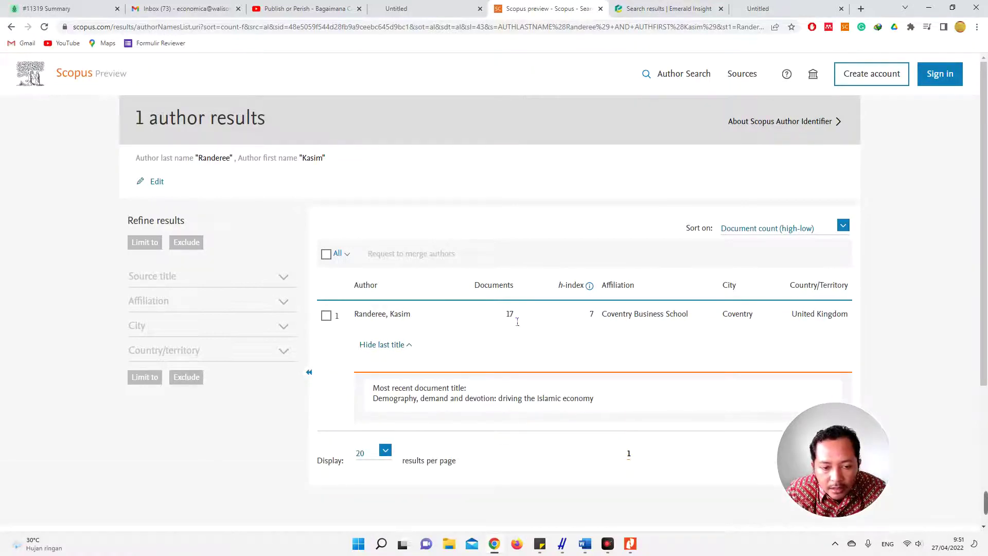
click(408, 318)
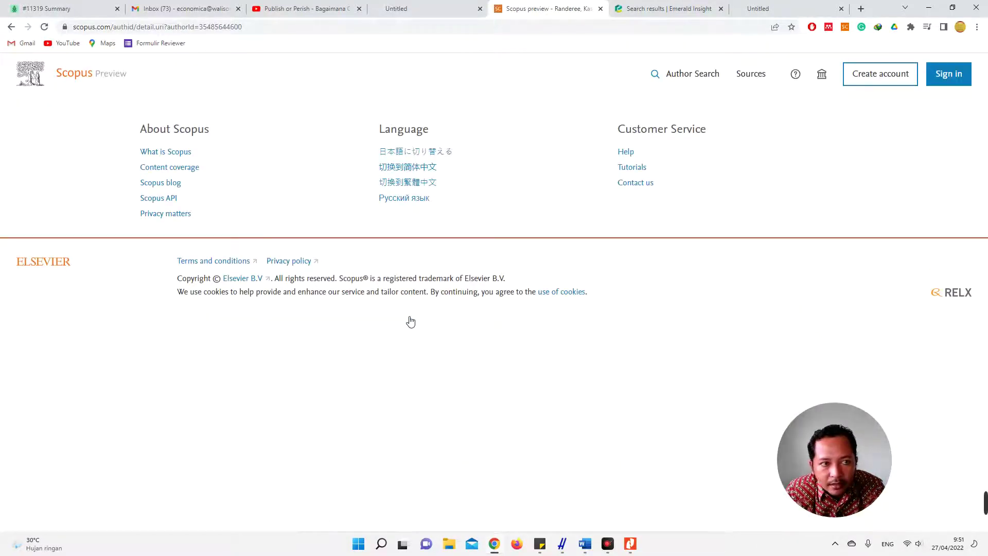
click(666, 6)
click(600, 33)
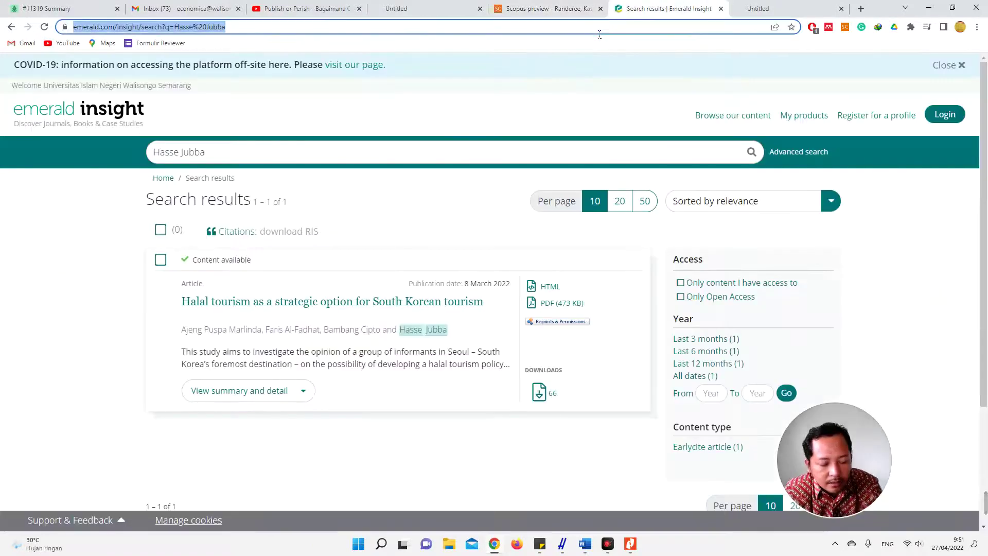
key(ctrl+v)
key(Return)
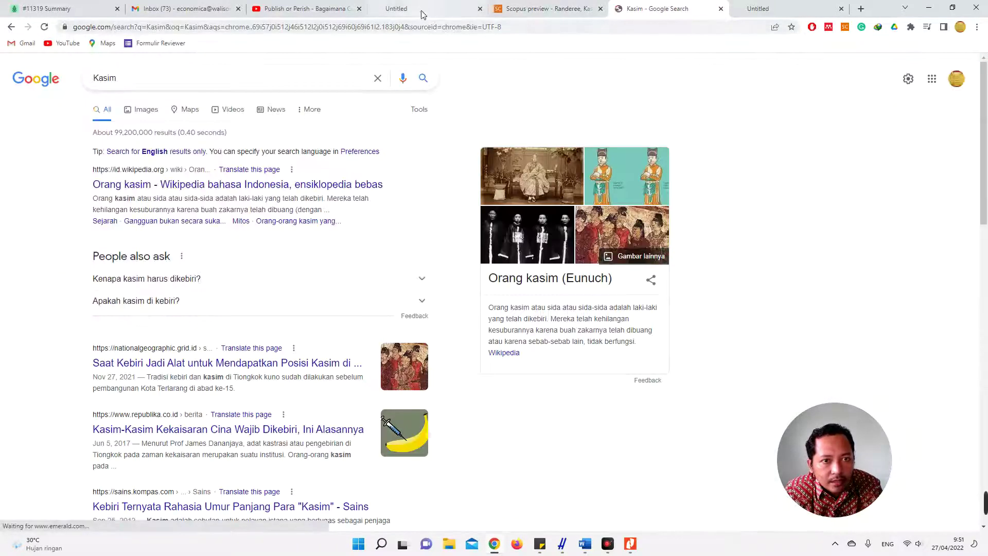
click(532, 10)
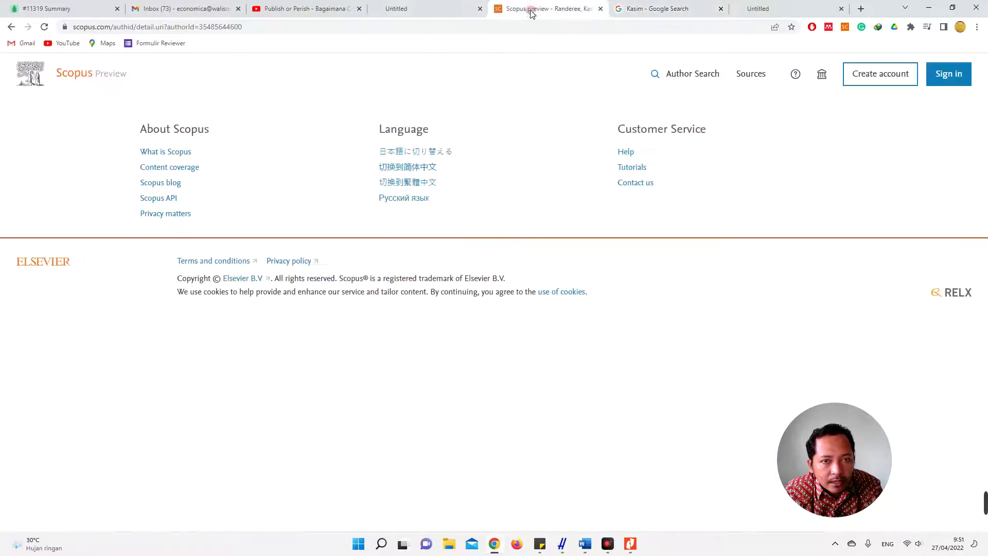
click(654, 10)
Copy the author's full name again from the PDF and search Google for it in the browser
key(alt+Tab)
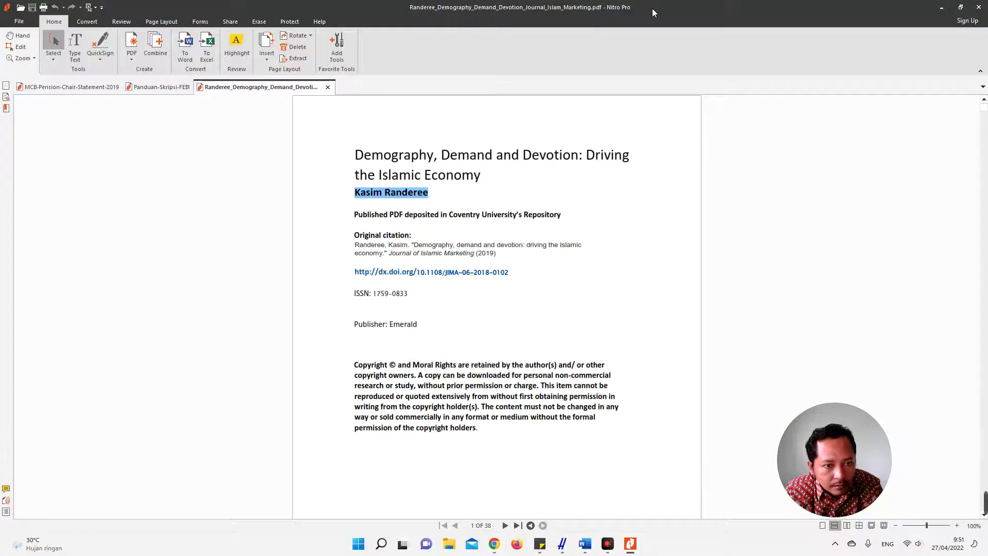
key(ctrl+c)
key(alt+Tab)
click(639, 30)
key(ctrl+v)
key(Return)
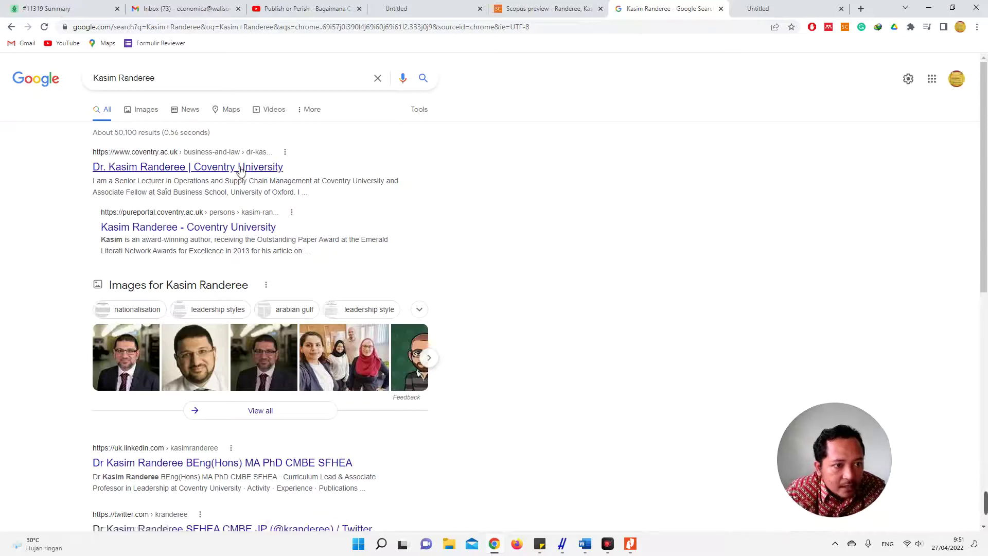
Open the author's Coventry University staff page and read the biography, qualifications and research funding
click(240, 171)
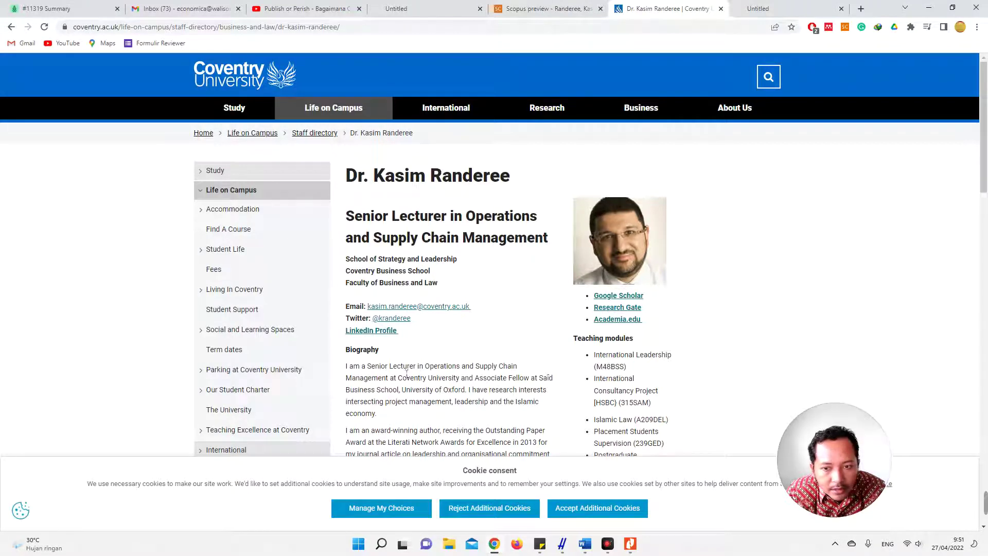
scroll(546, 365, down, 2)
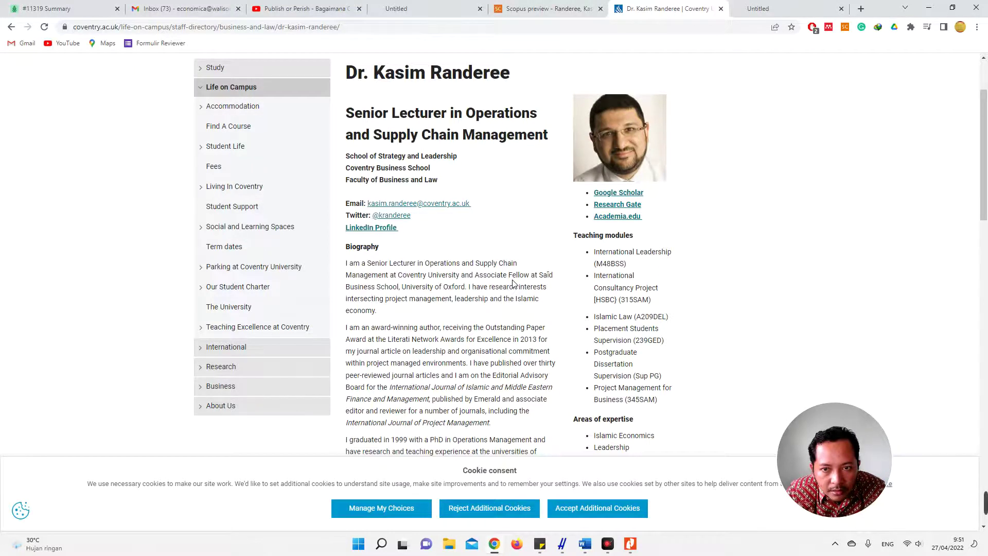
scroll(512, 283, down, 10)
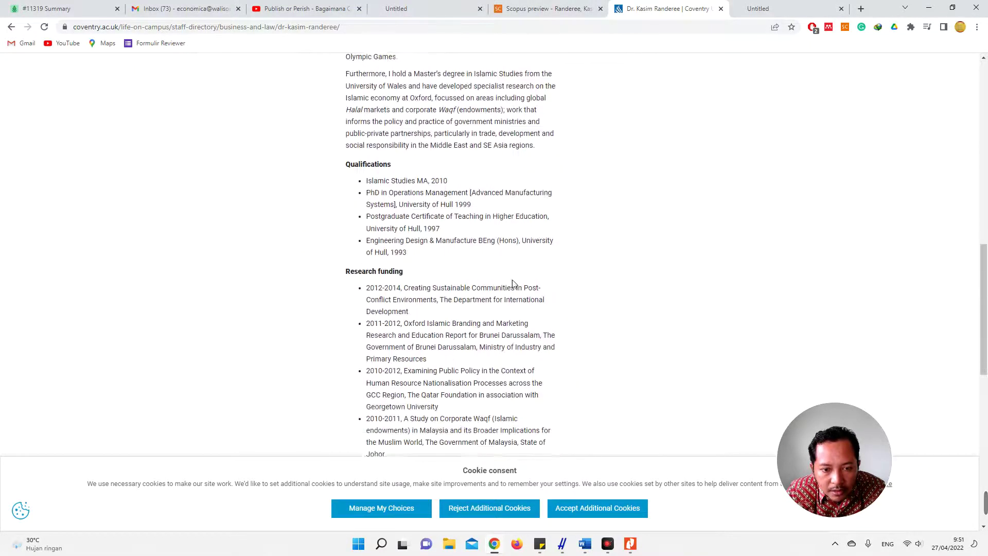
scroll(513, 283, down, 7)
scroll(517, 283, up, 6)
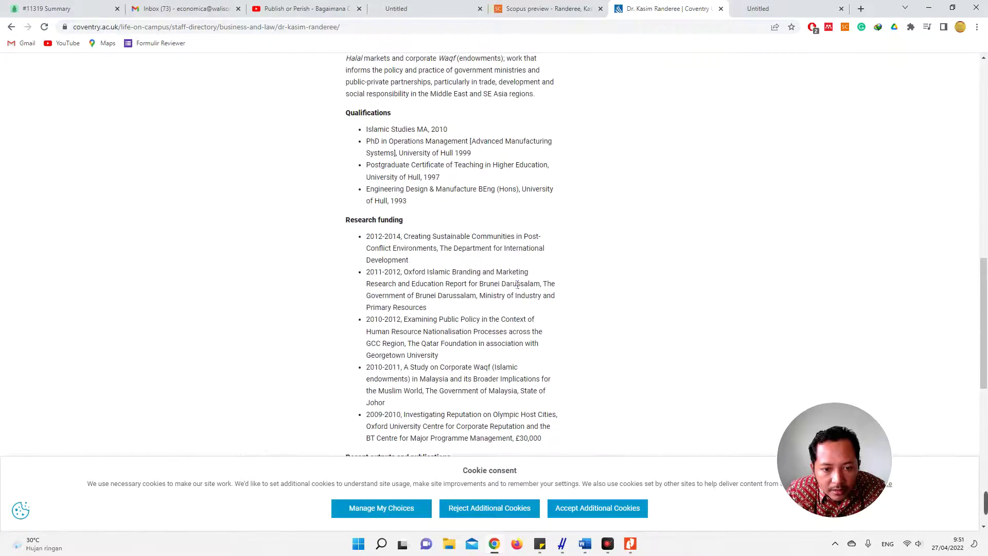
scroll(451, 295, up, 12)
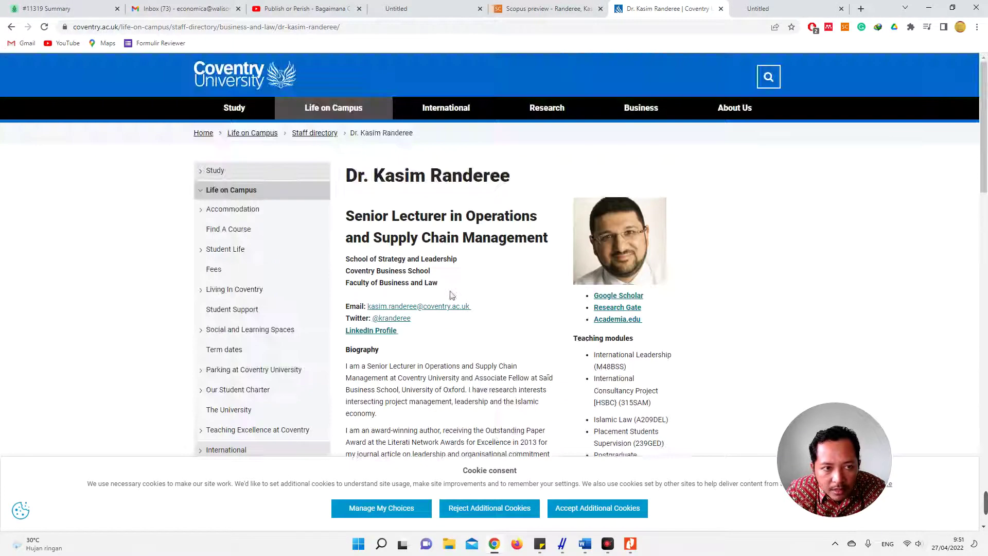
Reload the author's Scopus profile and examine the metrics overview, citation trends and document list
click(535, 9)
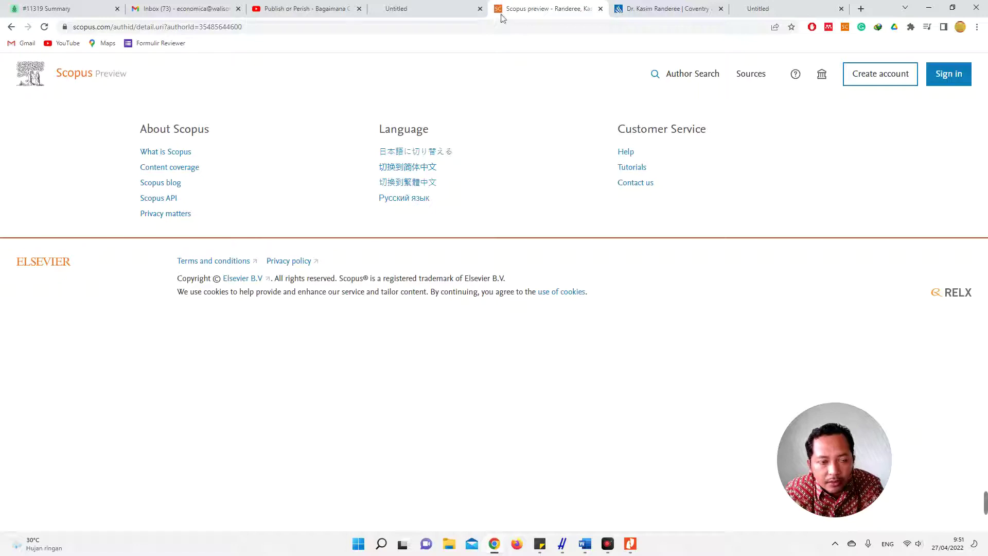
click(324, 27)
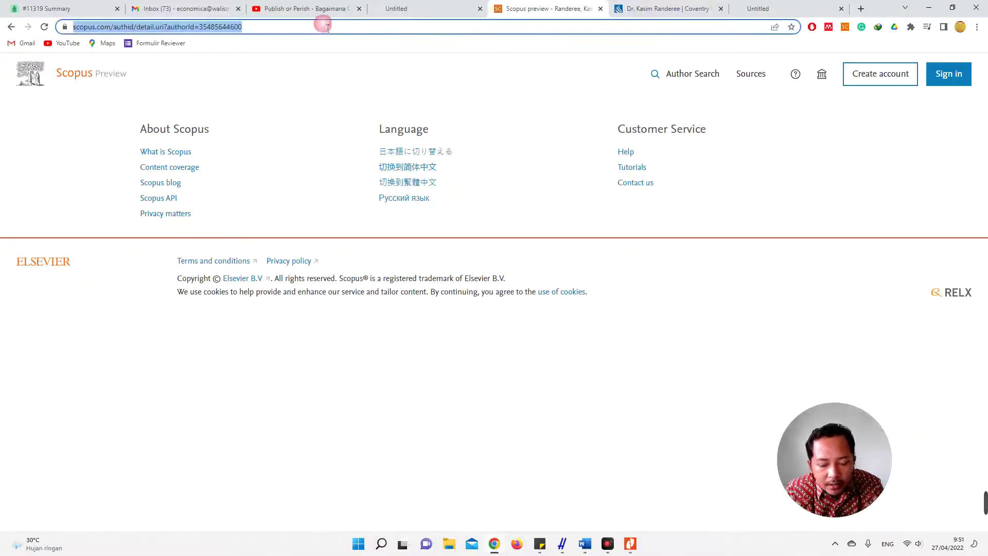
key(Return)
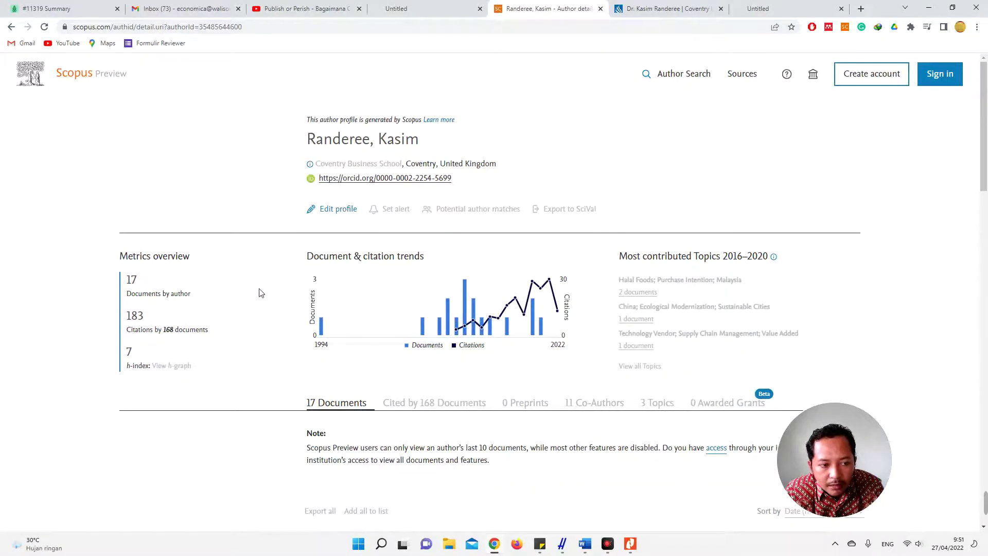
scroll(267, 293, down, 6)
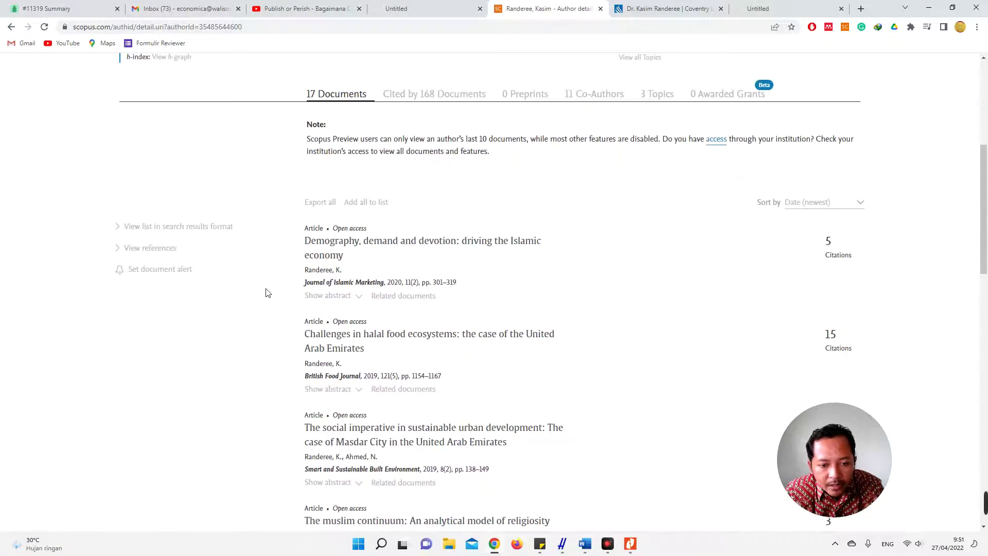
scroll(268, 292, up, 6)
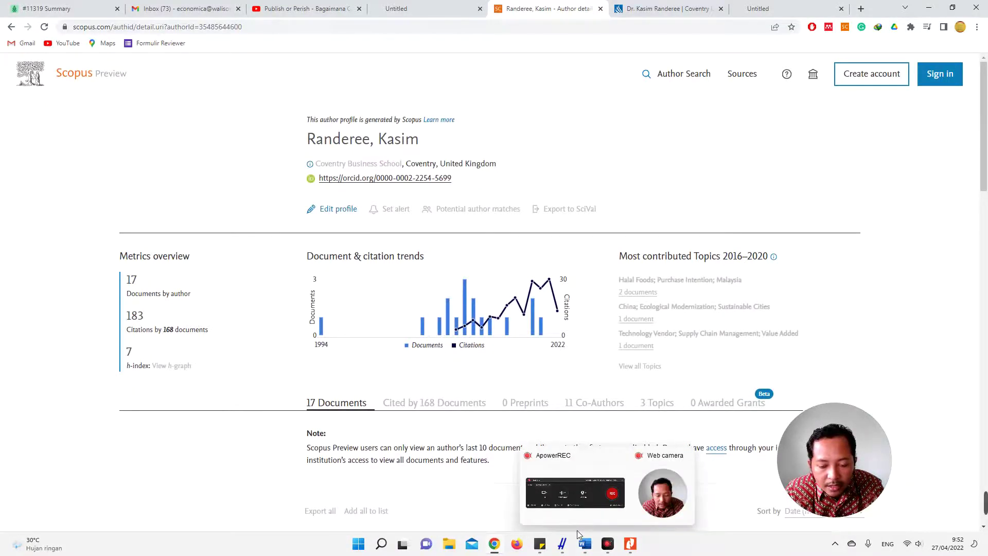
Return to Publish or Perish and display the details of "Trusted Halal Application for Malaysian Cosmetic Products"
click(562, 544)
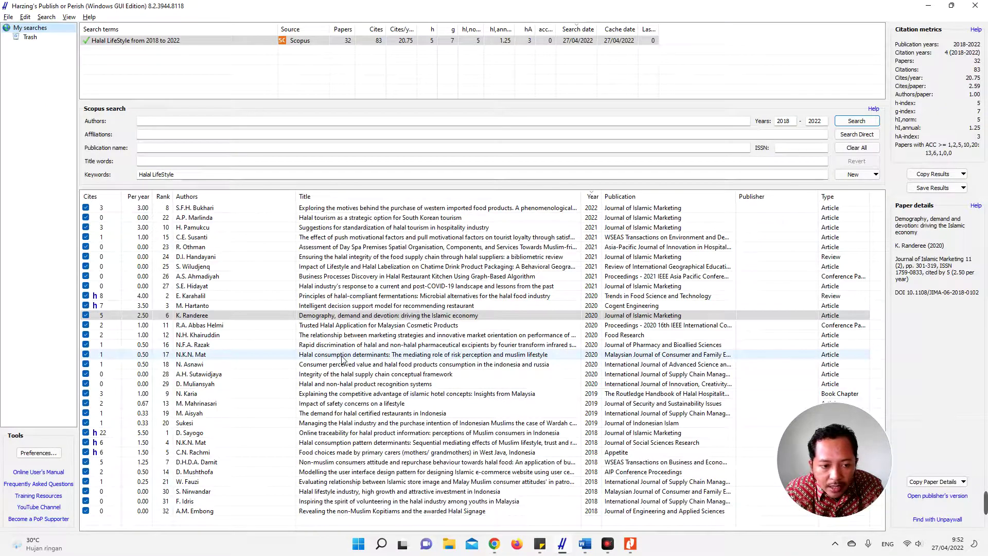
click(246, 327)
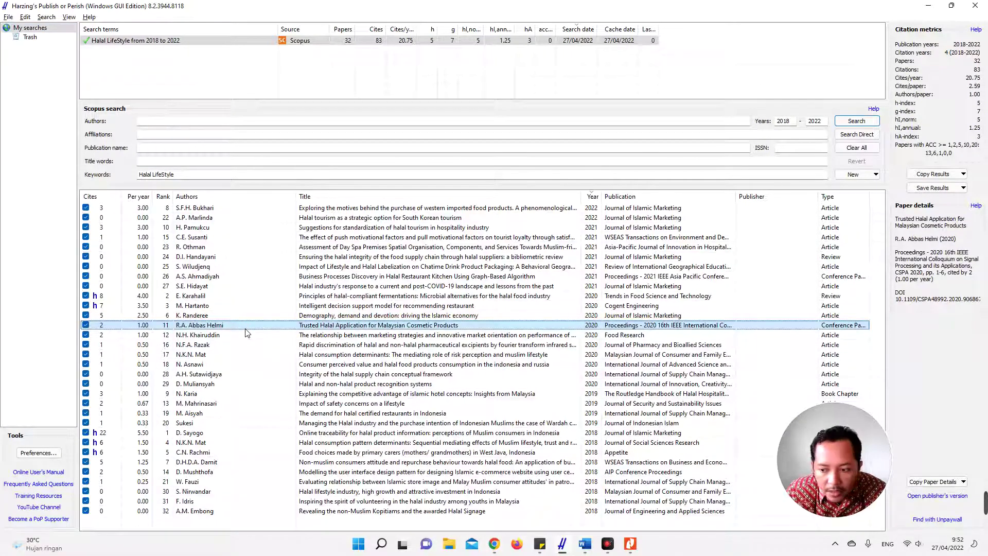
Open the IEEE Xplore page of "Trusted Halal Application for Malaysian Cosmetic Products" and read its authors, abstract and publication details
click(920, 519)
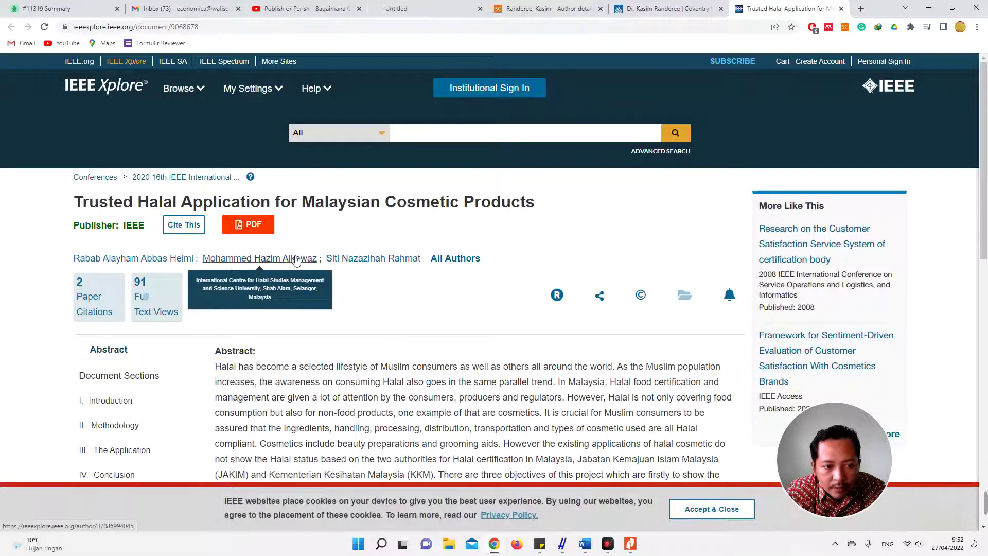
mouse_move(367, 268)
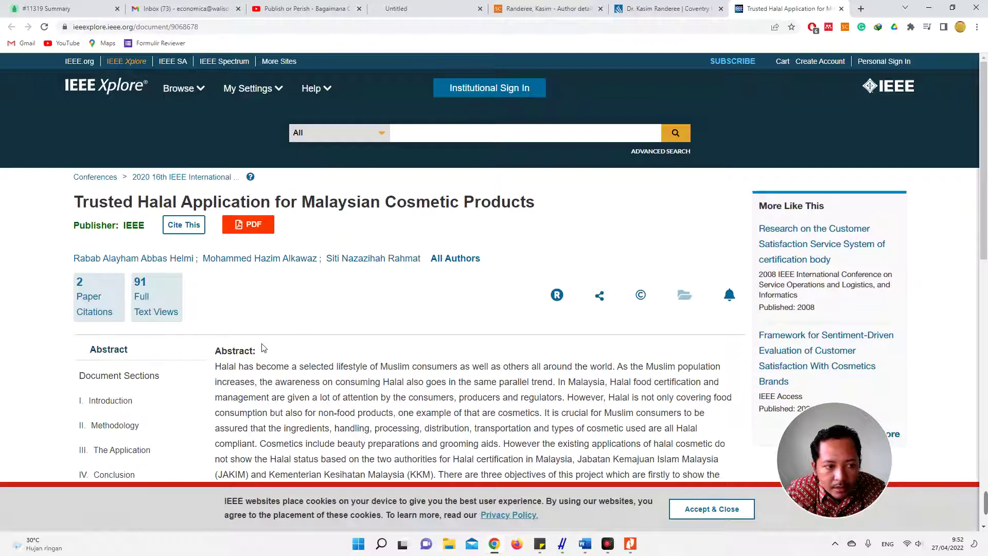
scroll(262, 347, down, 2)
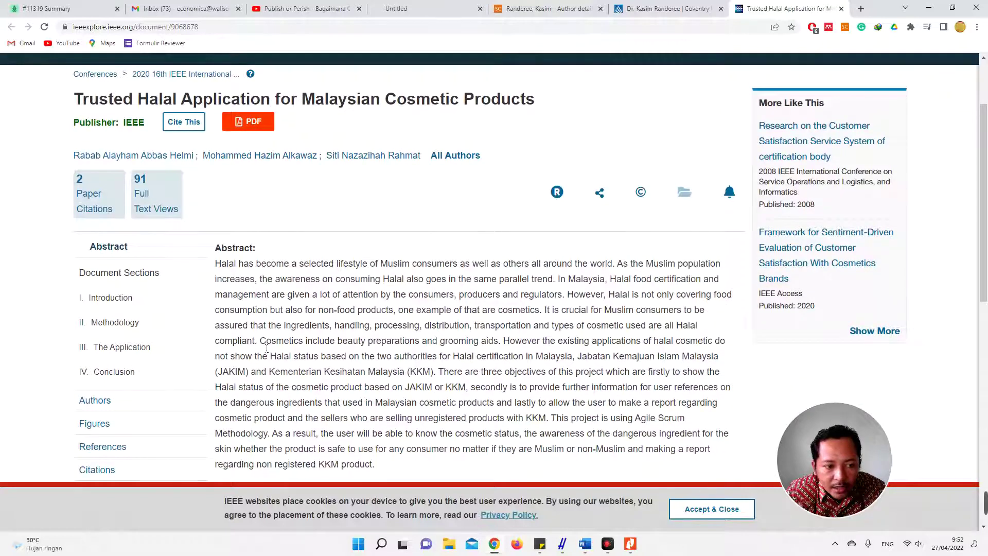
scroll(267, 349, down, 2)
scroll(267, 349, down, 2)
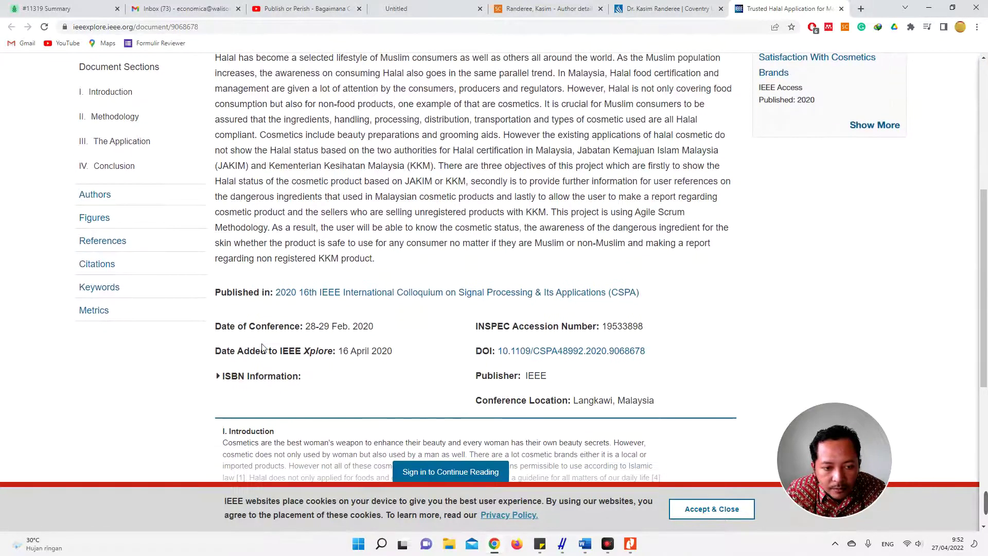
scroll(263, 348, down, 2)
scroll(679, 59, up, 7)
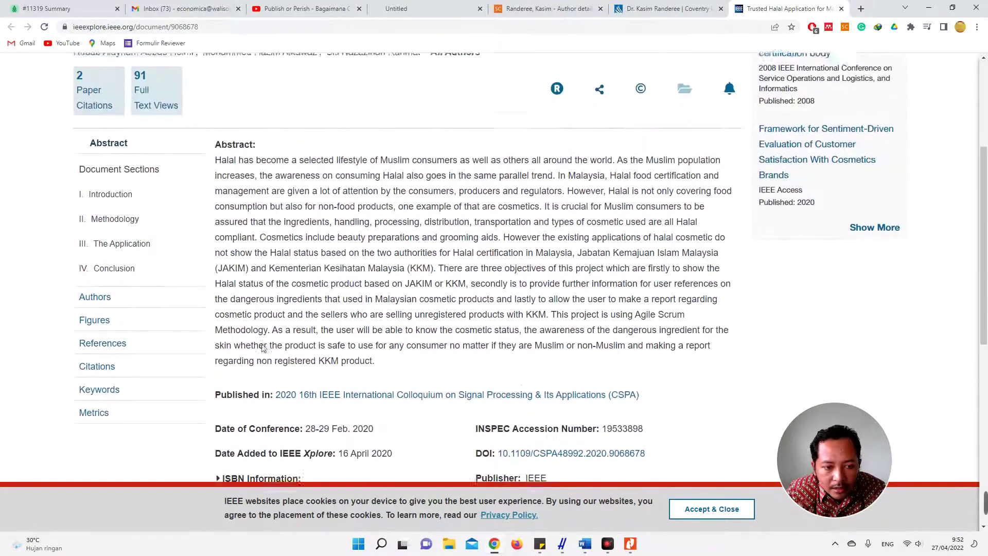
Highlight the author's e-mail address on the Coventry University staff page, and switch to the sent mail in Gmail
click(677, 9)
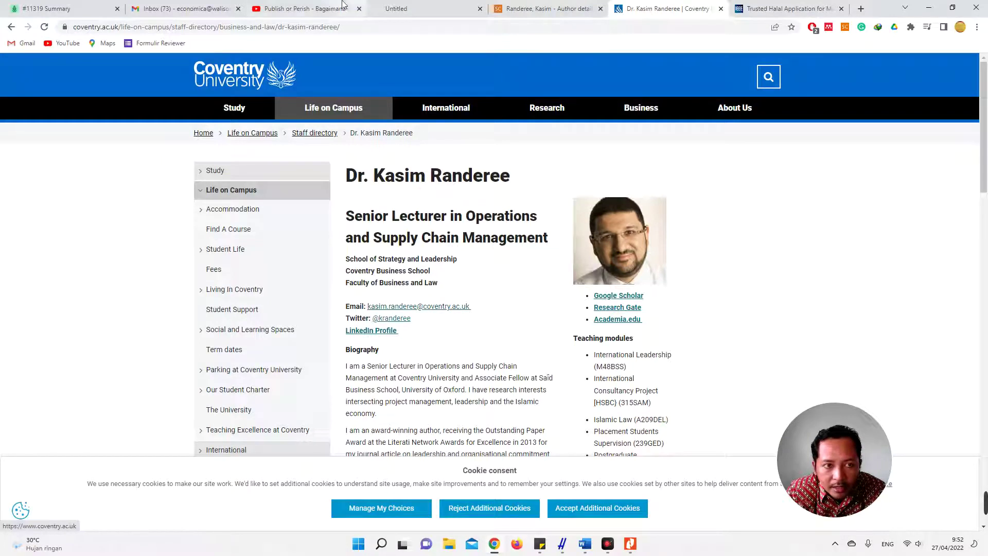
drag(477, 311, 366, 309)
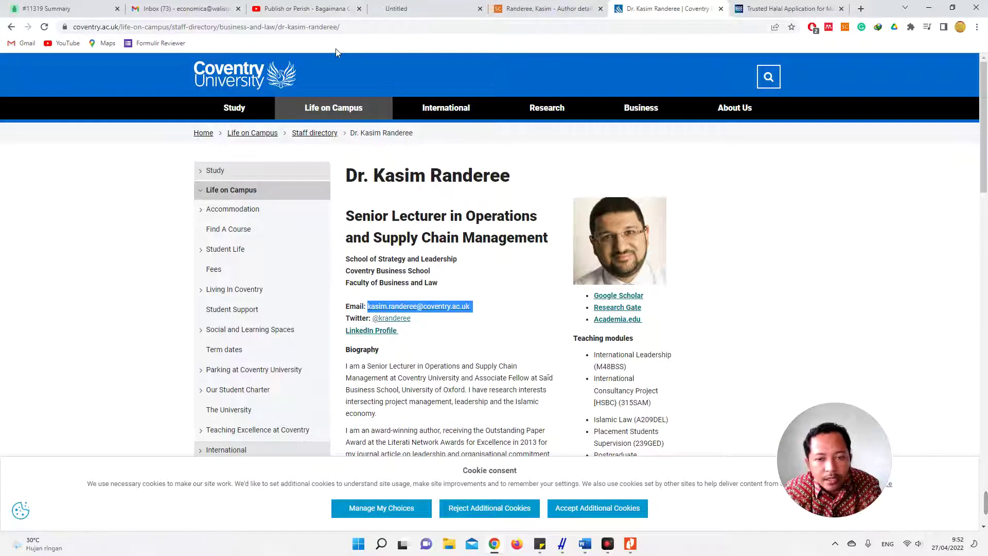
click(209, 9)
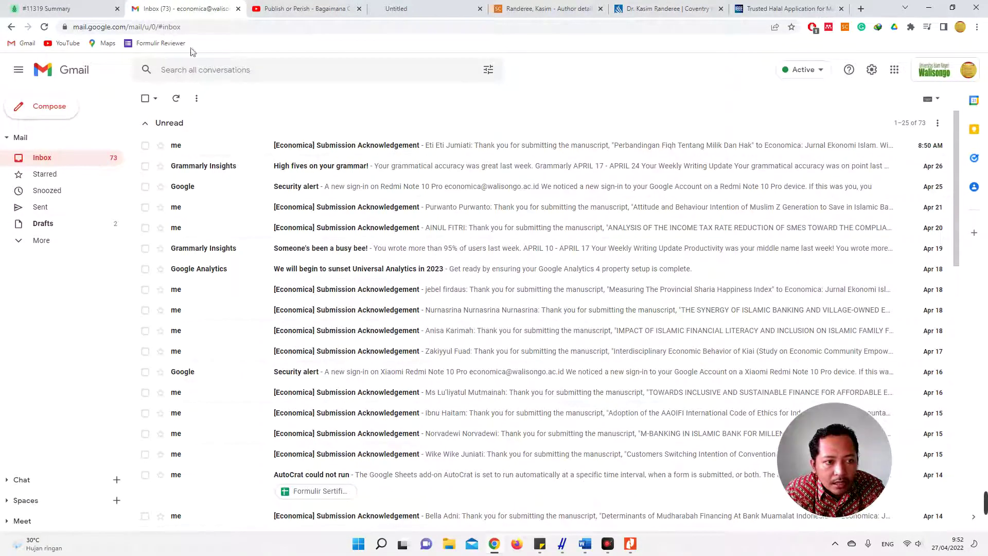
click(66, 207)
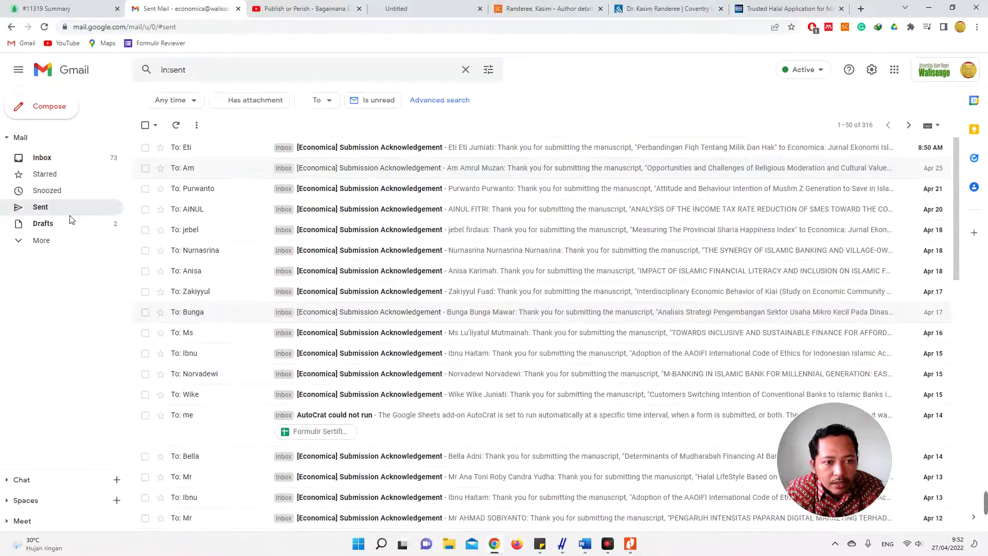
Look through the older sent messages and open the "Application for Willingness to be a Reviewer" e-mail from December 2021
scroll(240, 276, down, 15)
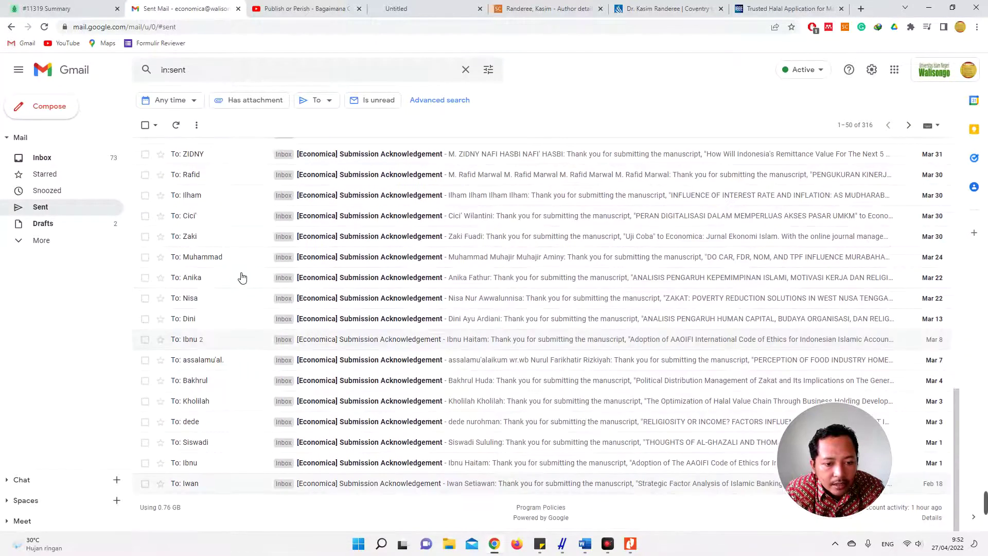
click(907, 130)
scroll(353, 249, down, 5)
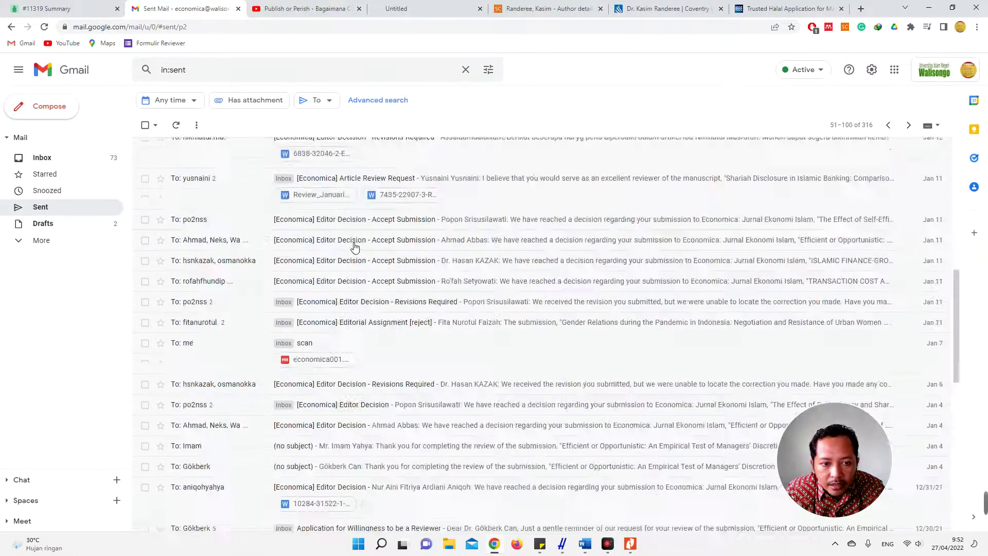
click(222, 186)
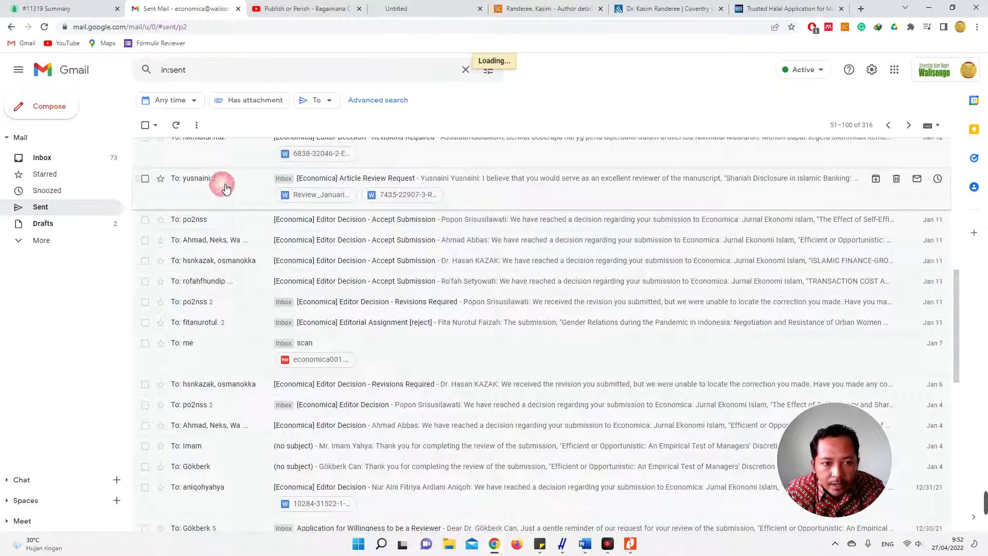
click(144, 99)
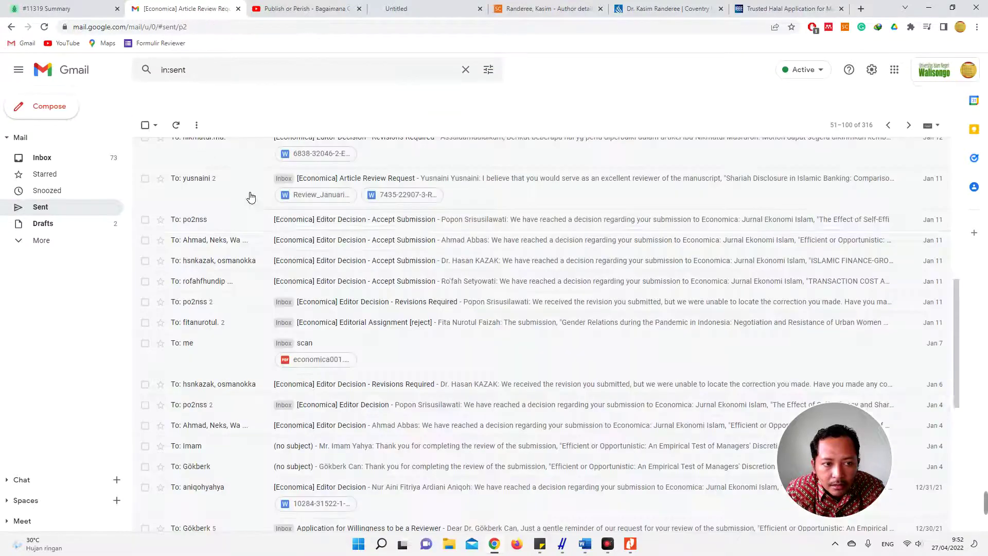
scroll(273, 220, up, 2)
scroll(243, 267, down, 4)
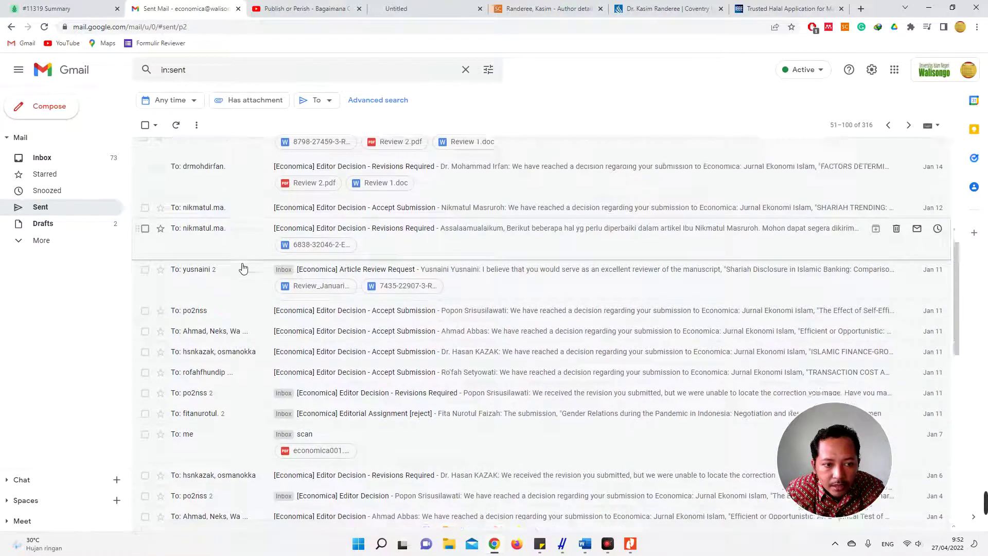
scroll(243, 268, down, 2)
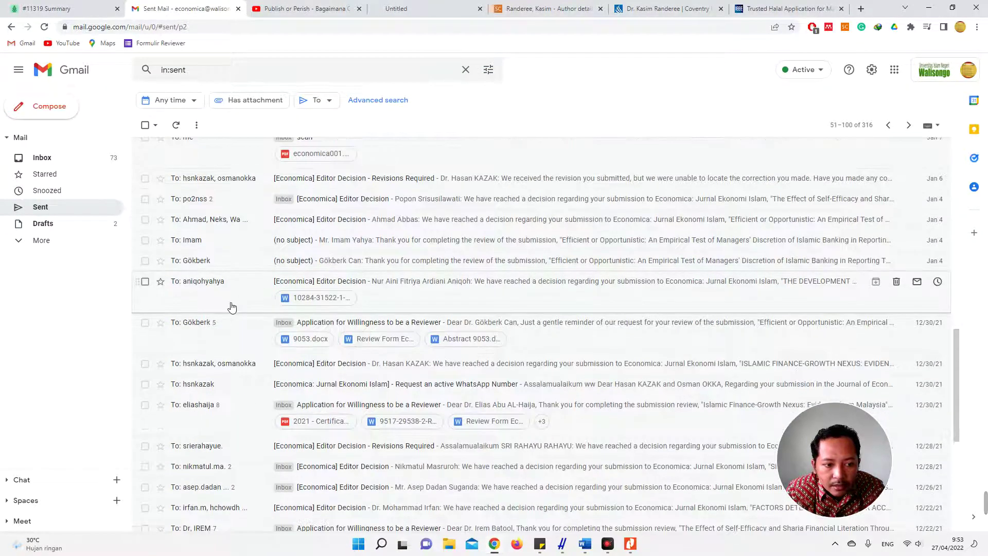
scroll(231, 307, down, 2)
click(227, 232)
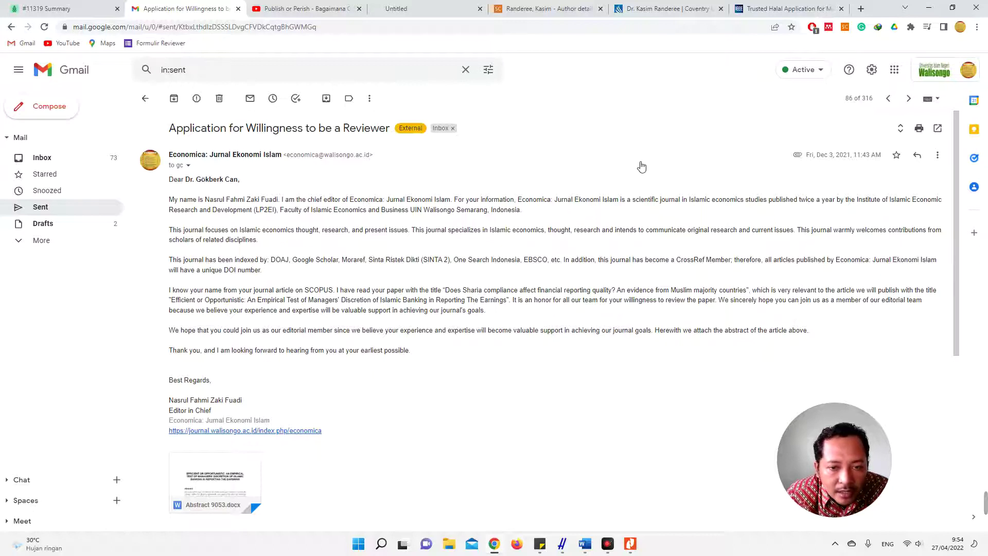
Read the reviewer invitation paragraph by paragraph, highlighting the editor introduction, journal focus, indexing and the mention of SCOPUS
triple_click(458, 204)
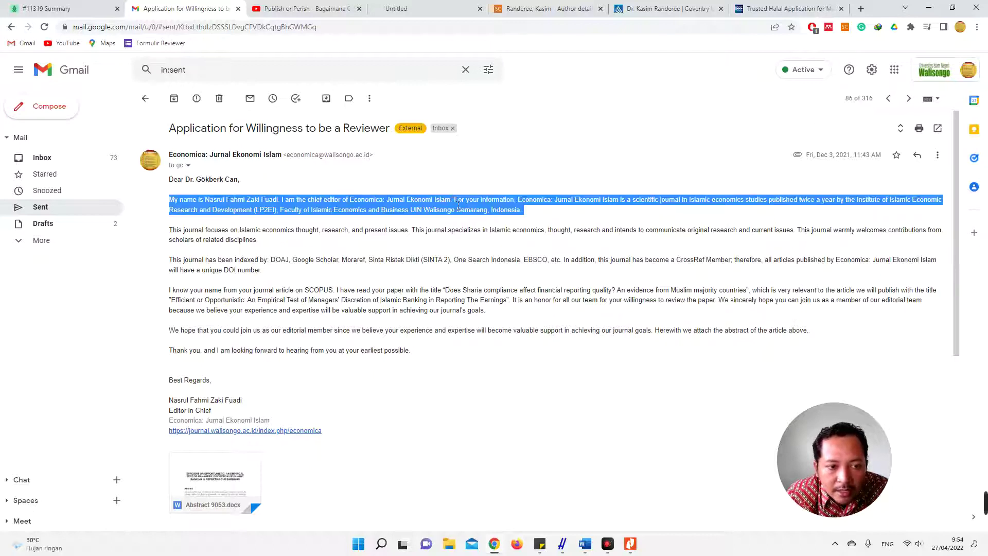
triple_click(374, 234)
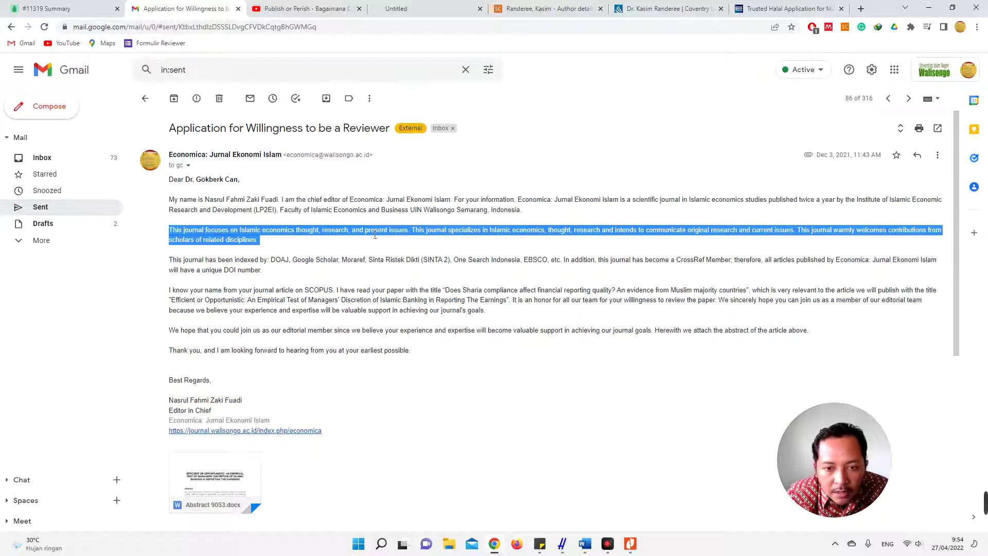
triple_click(352, 262)
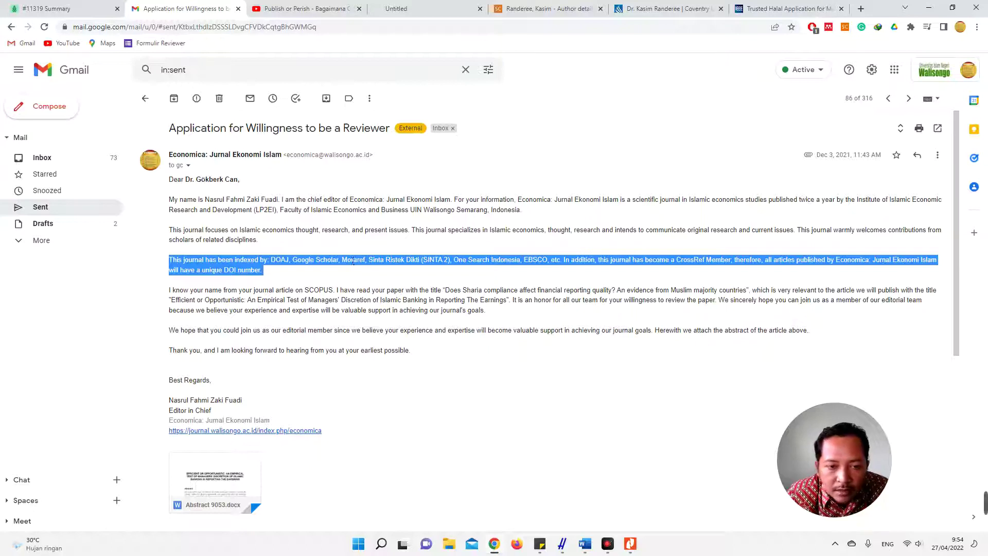
triple_click(287, 296)
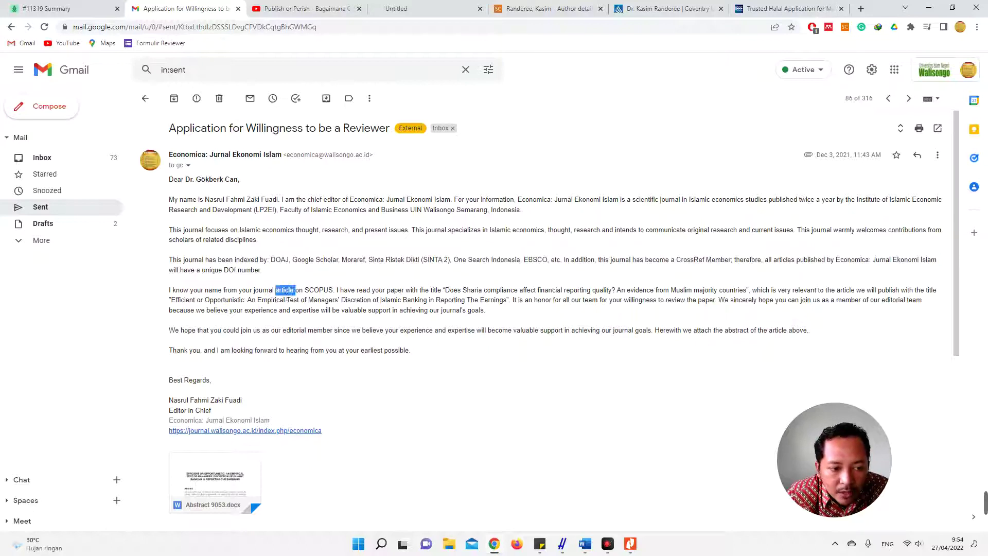
click(287, 296)
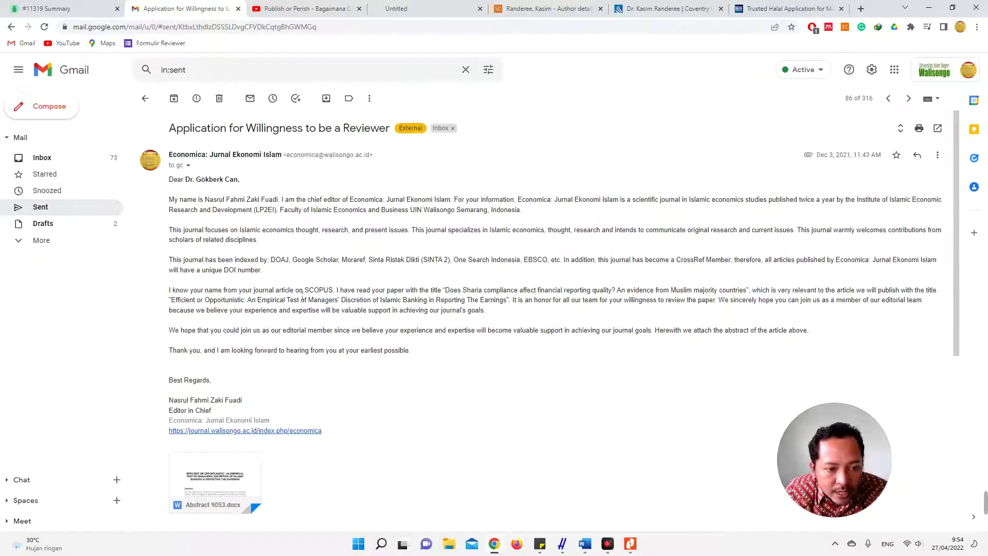
double_click(319, 291)
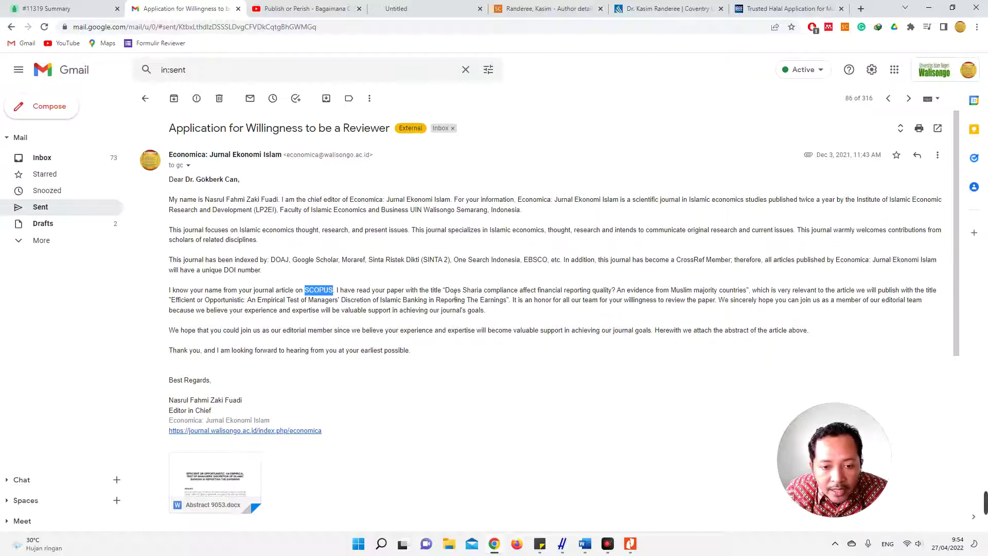
Compare the author's Scopus document list and the paper's PDF in Nitro Pro with the article titles cited in the invitation e-mail
click(548, 9)
scroll(468, 301, down, 4)
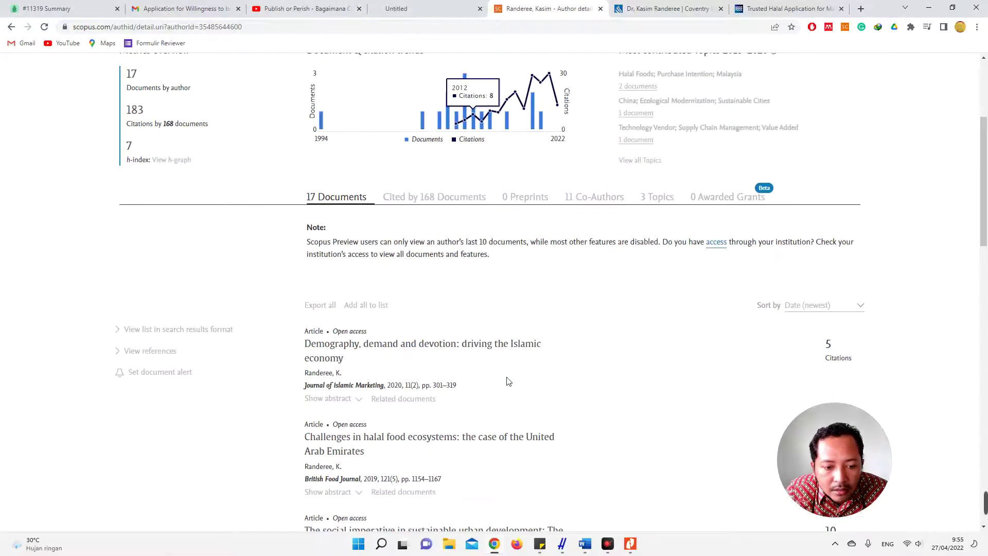
click(182, 9)
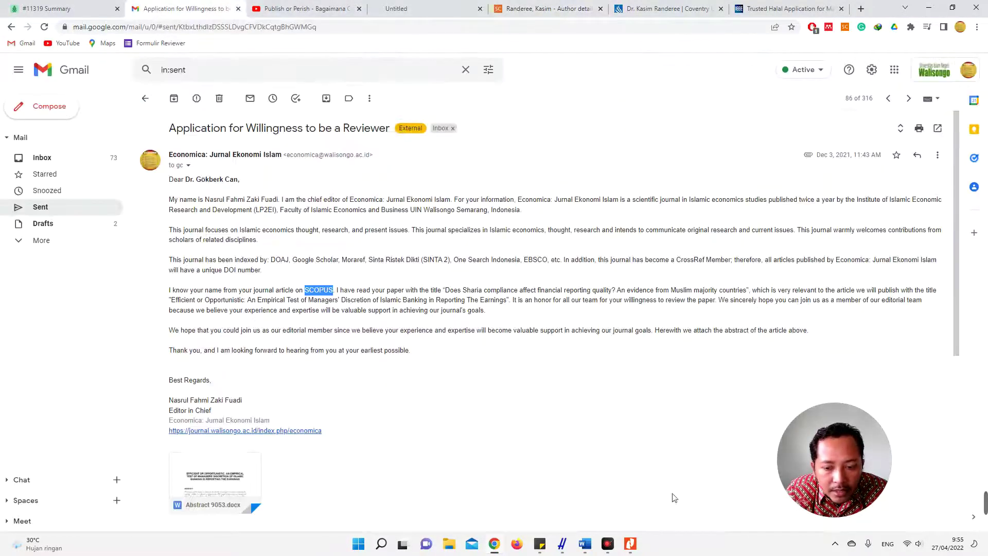
click(632, 544)
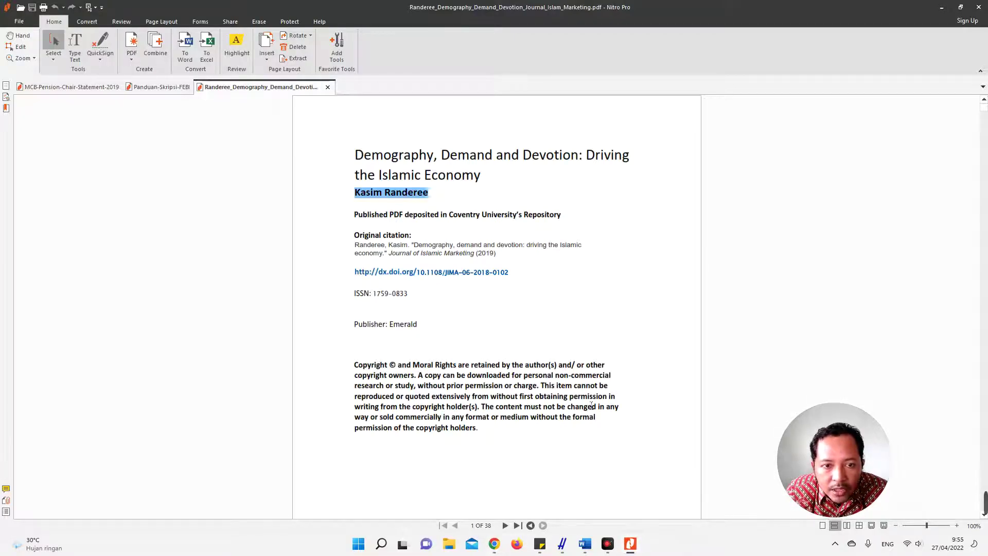
click(494, 544)
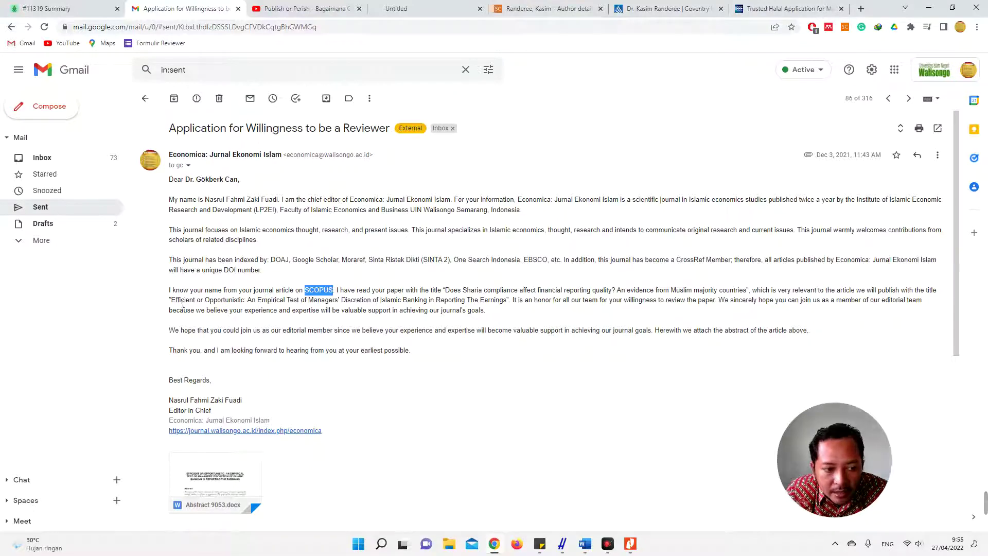
double_click(181, 302)
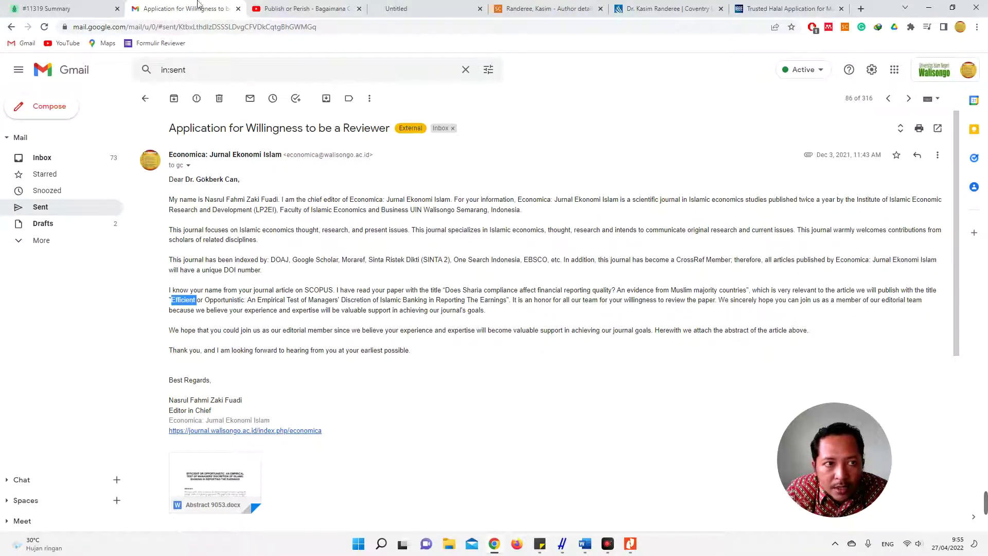
Check the title on the #11319 submission summary, and return to the invitation e-mail to highlight "willingness" in the review request
click(103, 8)
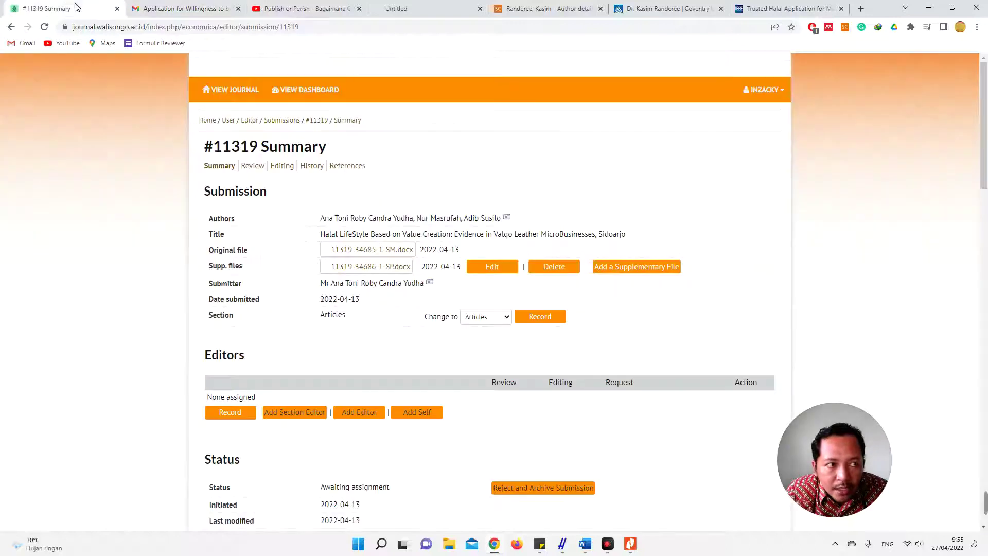
click(160, 9)
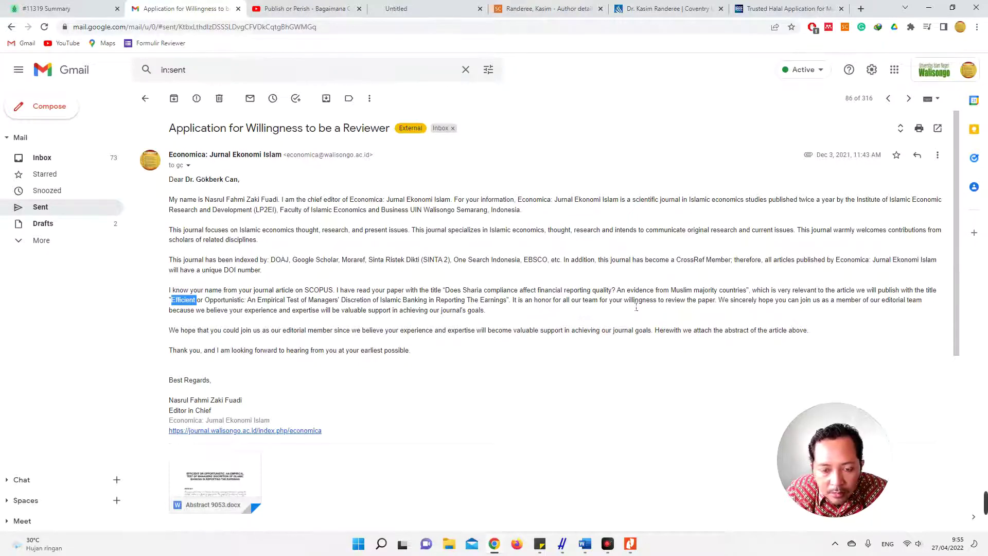
double_click(637, 305)
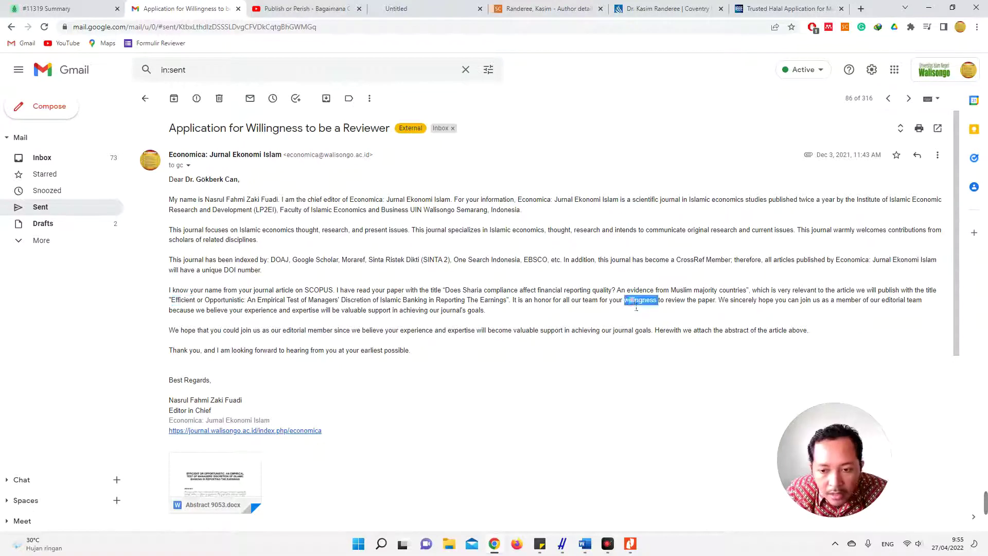